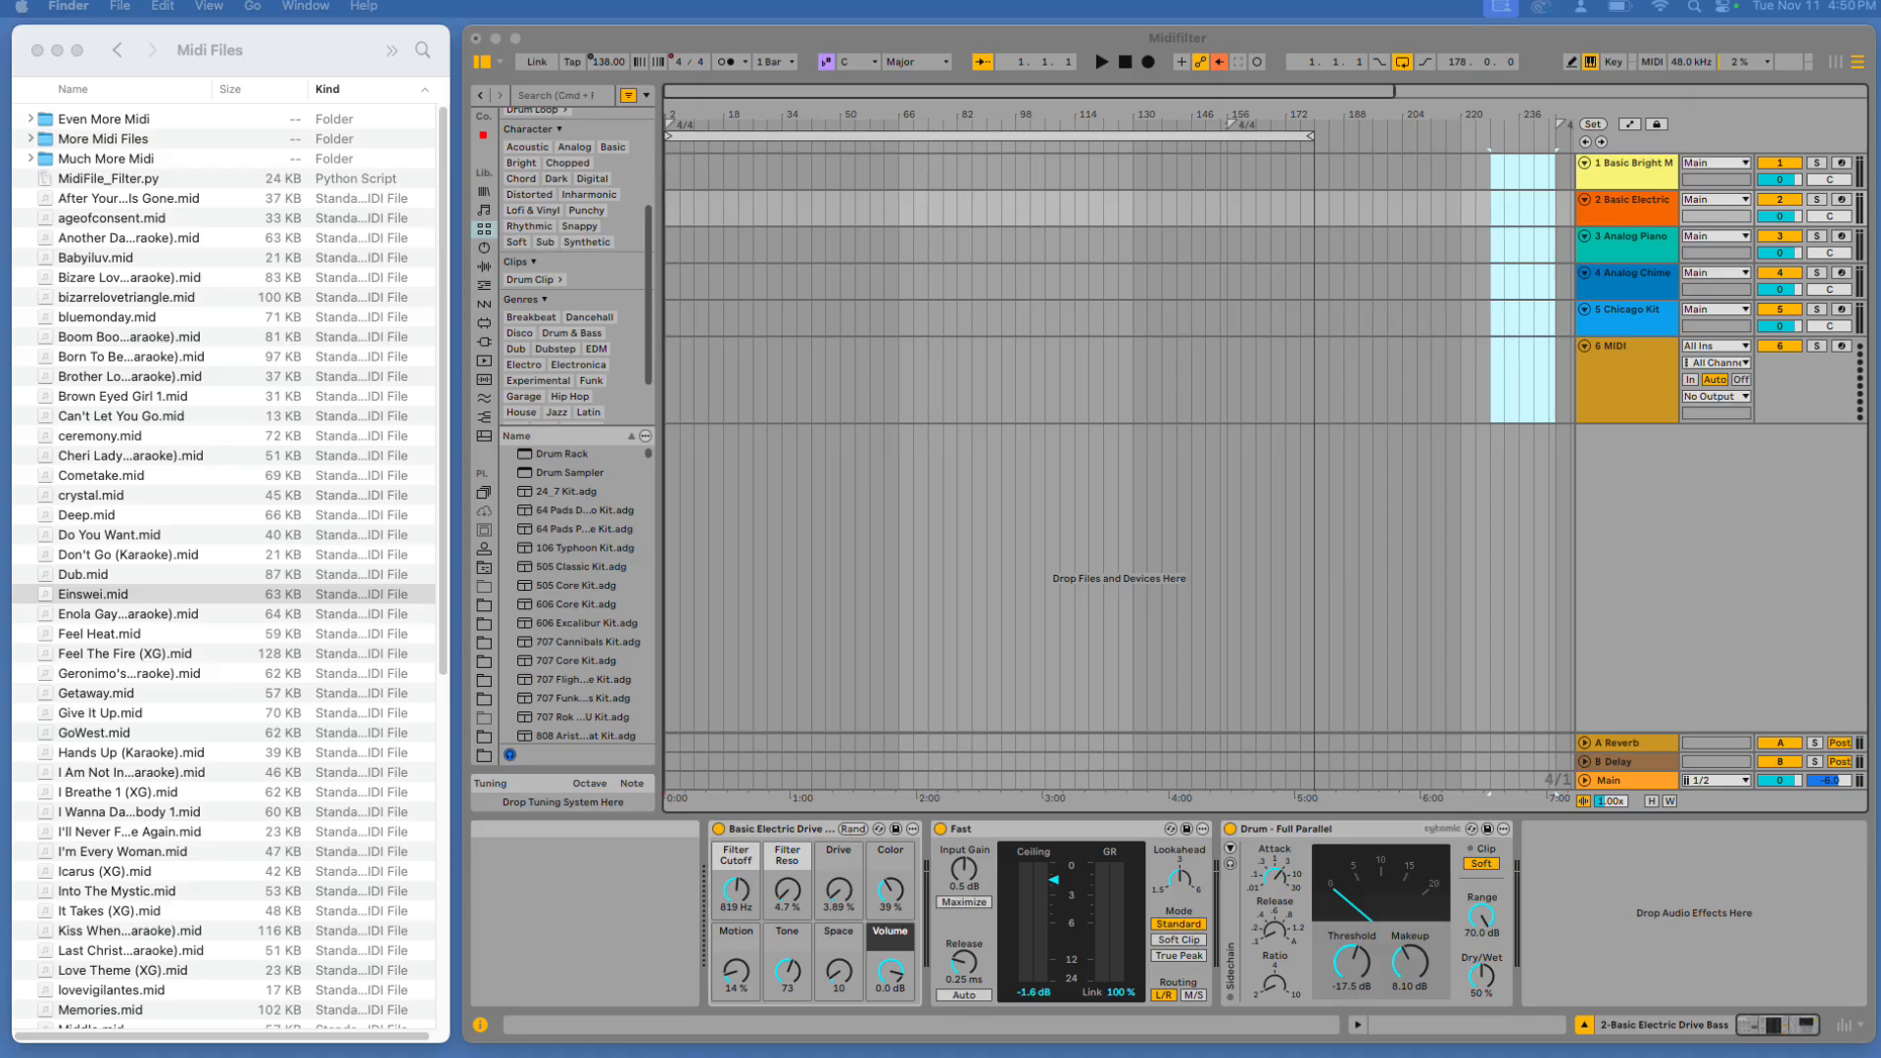
Import bluemonday.mid into the arrangement and start playback
left_click_drag(110, 317, 671, 155)
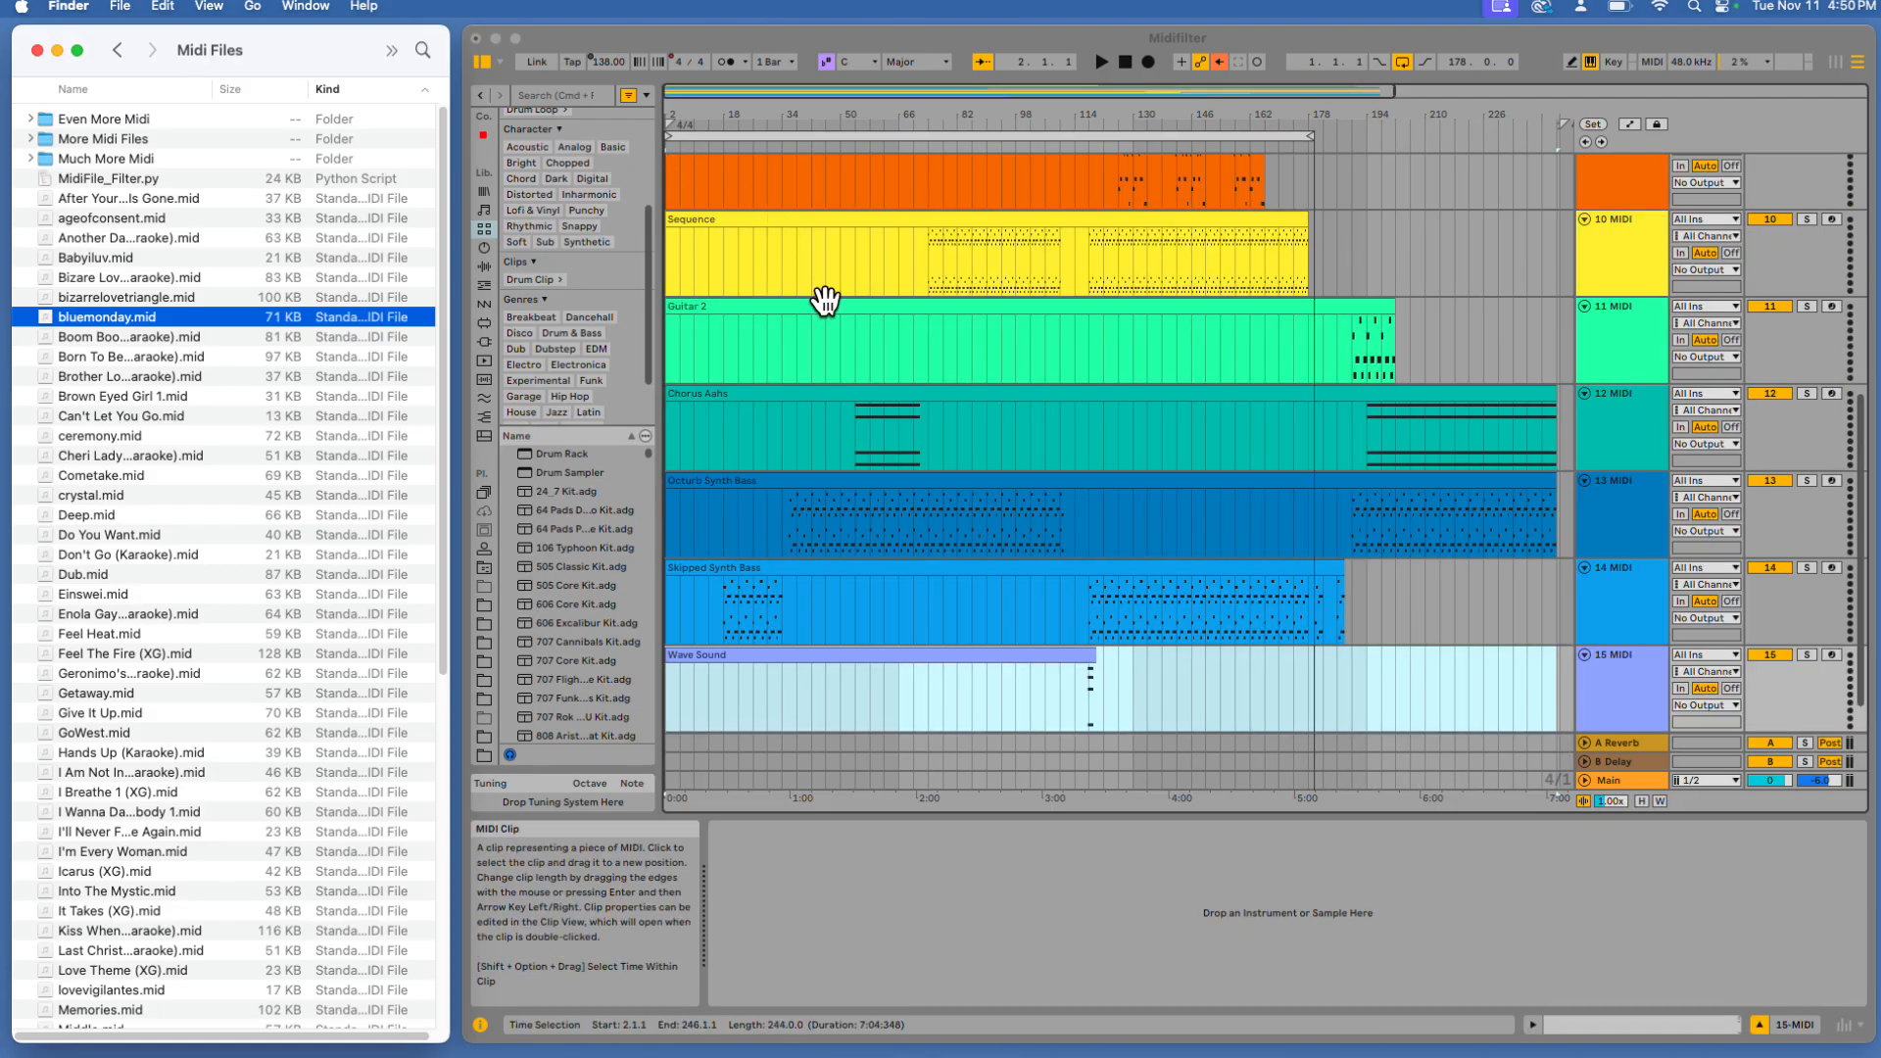
scroll(839, 349, "up", 10)
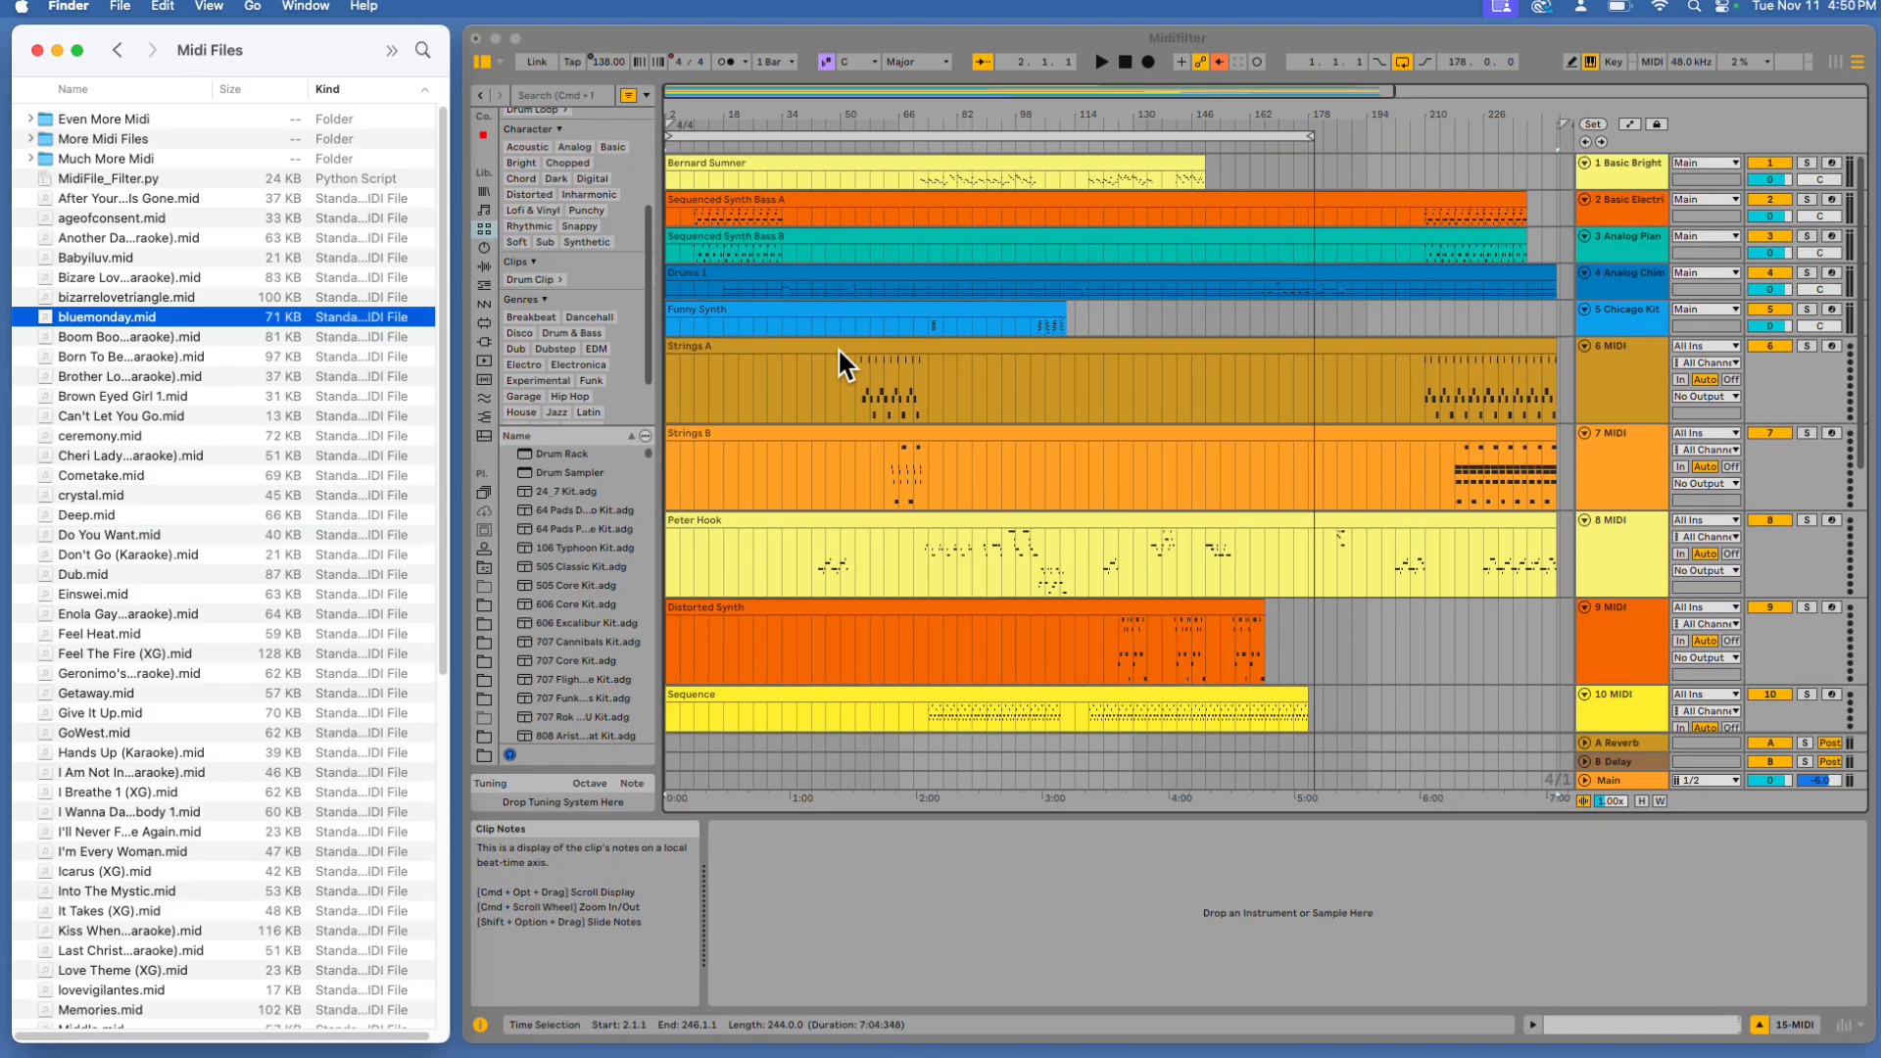
left_click(1105, 43)
left_click(1101, 63)
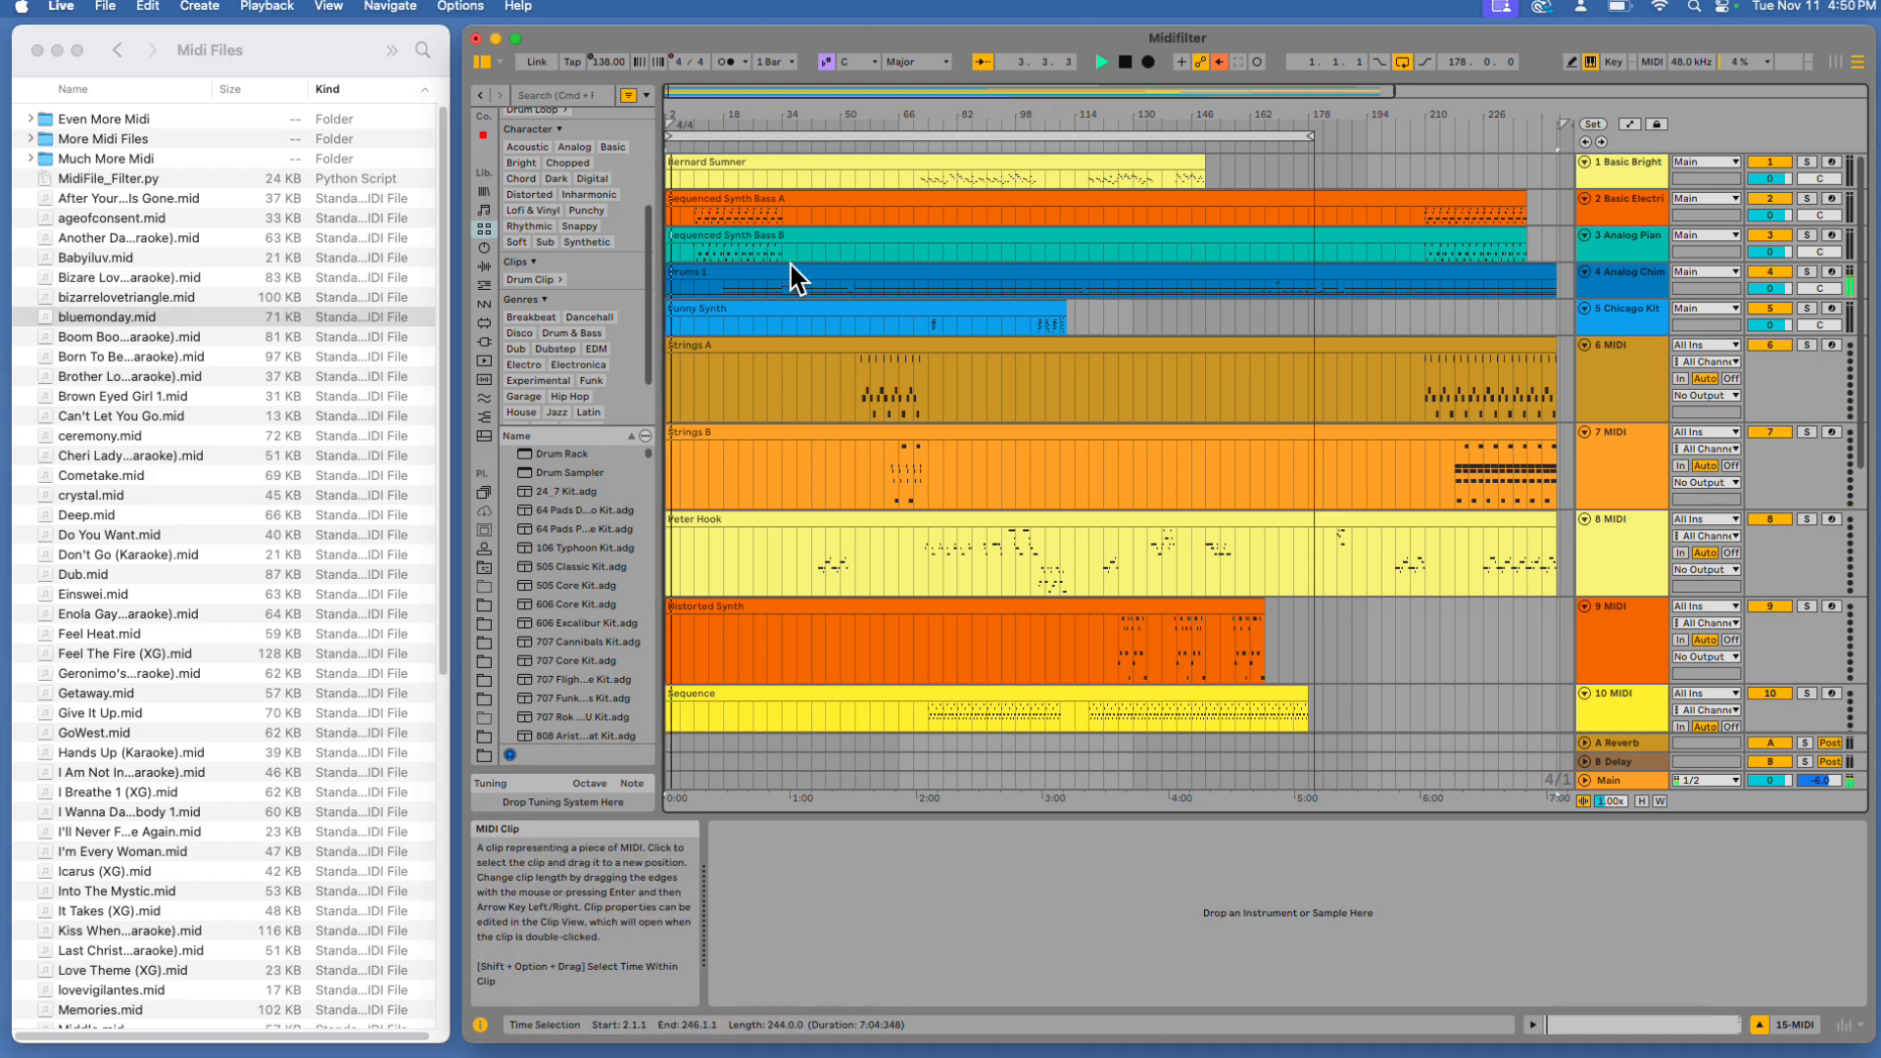
Move the Drums 1 clip down to track 5 and the Sequence clip up to track 4
left_click_drag(801, 267, 785, 303)
scroll(833, 471, "down", 1)
left_click_drag(860, 676, 828, 237)
scroll(832, 254, "up", 1)
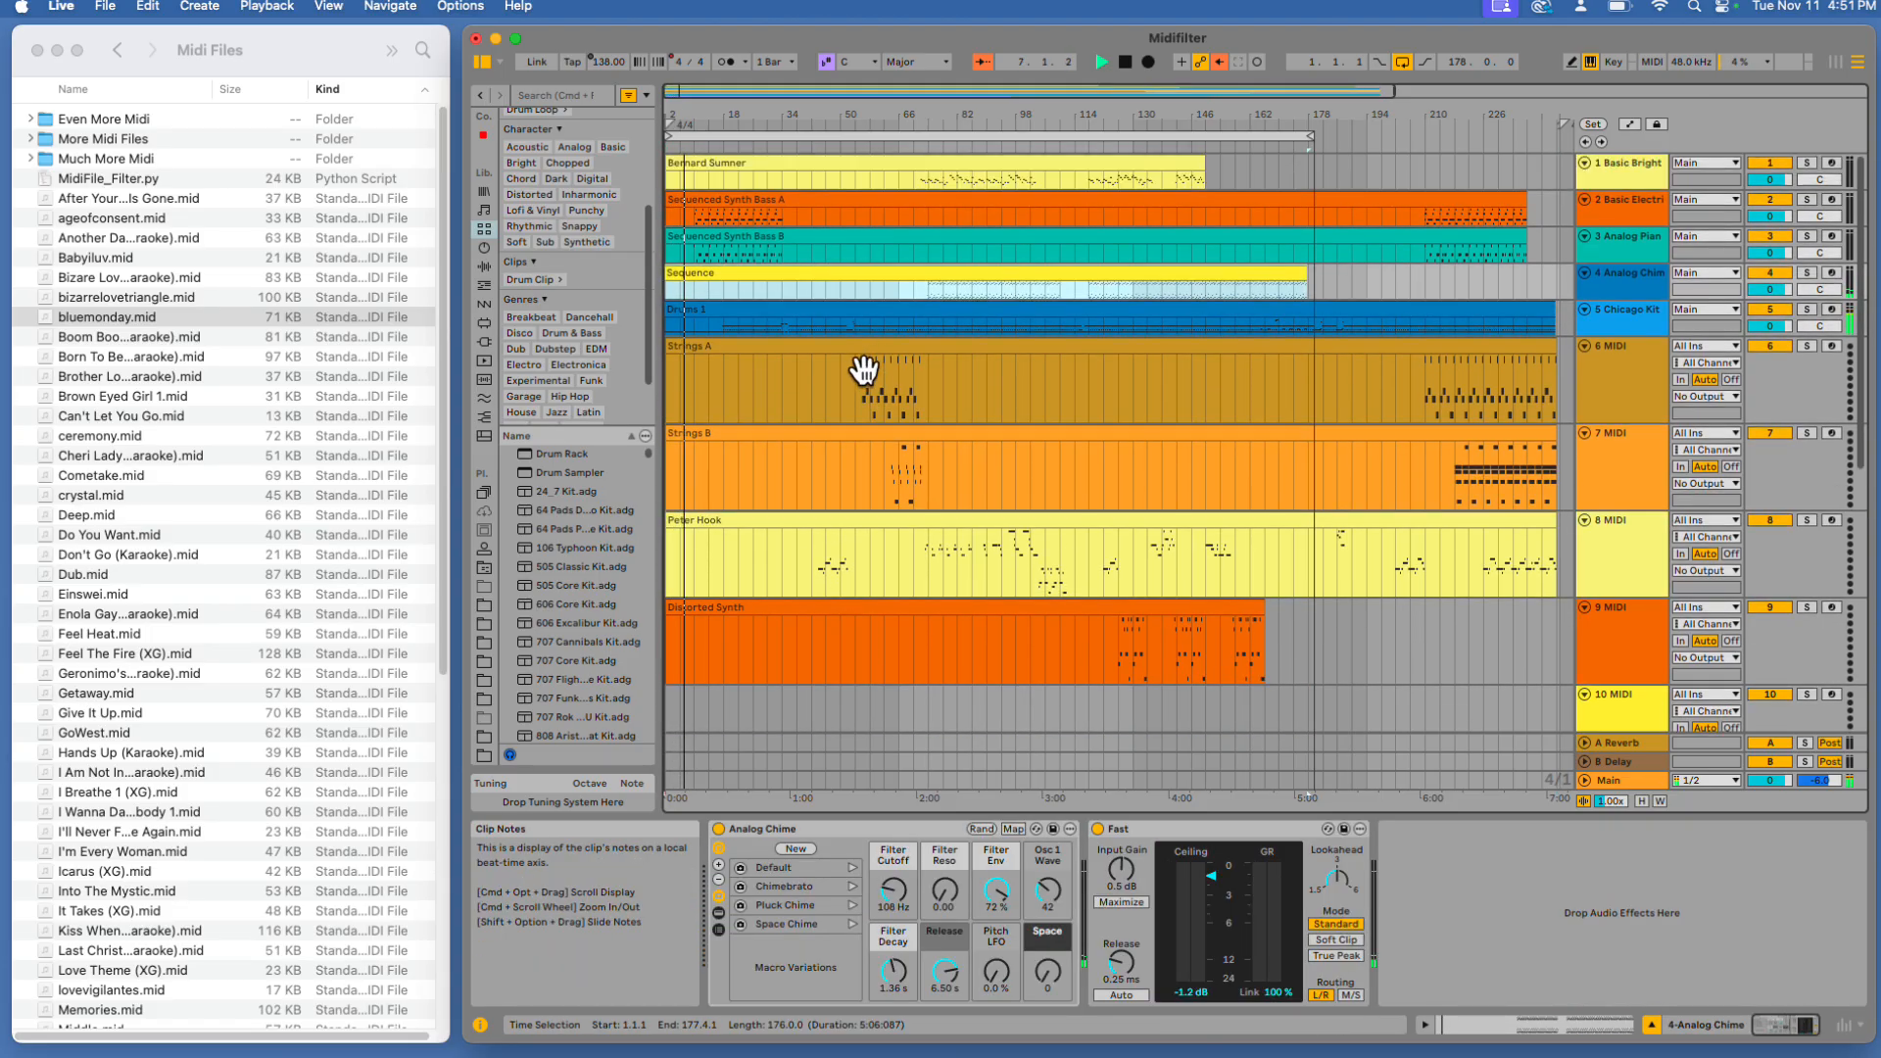
Move the Octave Synth Bass clip up onto track 3
scroll(844, 541, "down", 7)
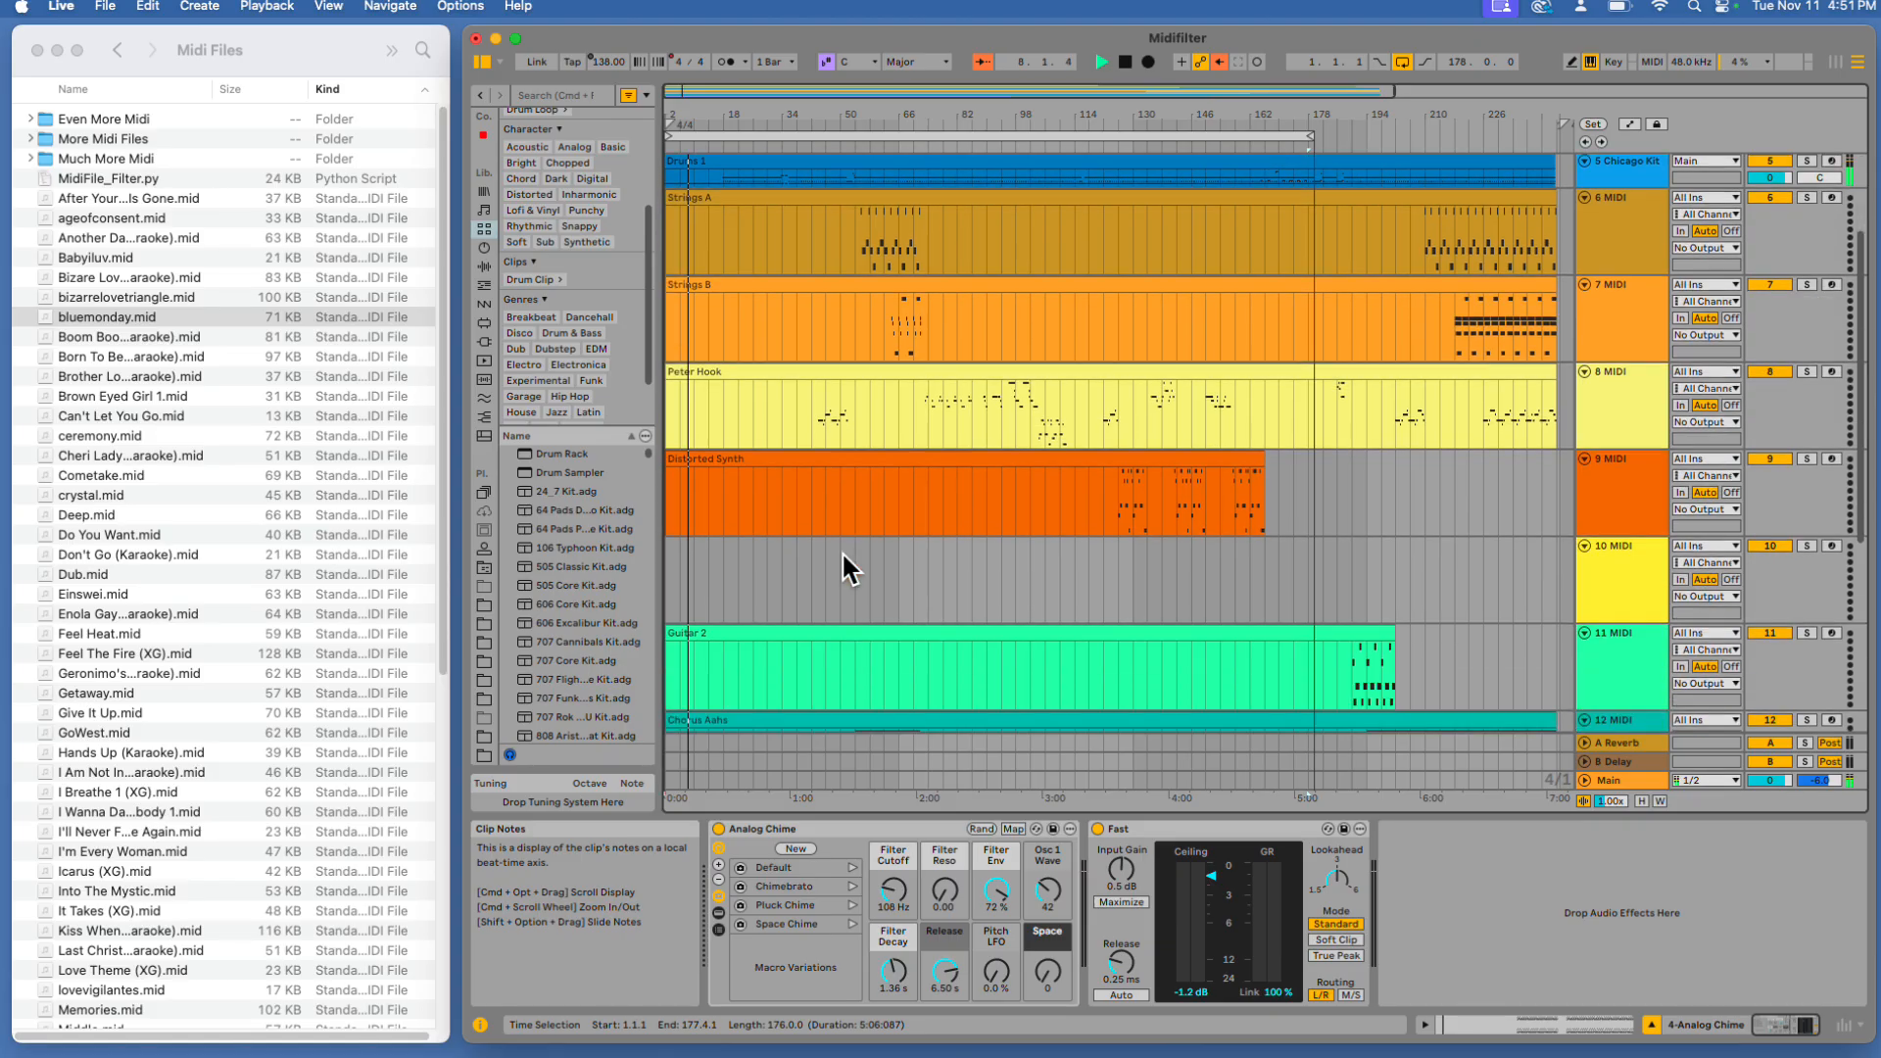
left_click_drag(850, 527, 819, 285)
scroll(829, 344, "up", 3)
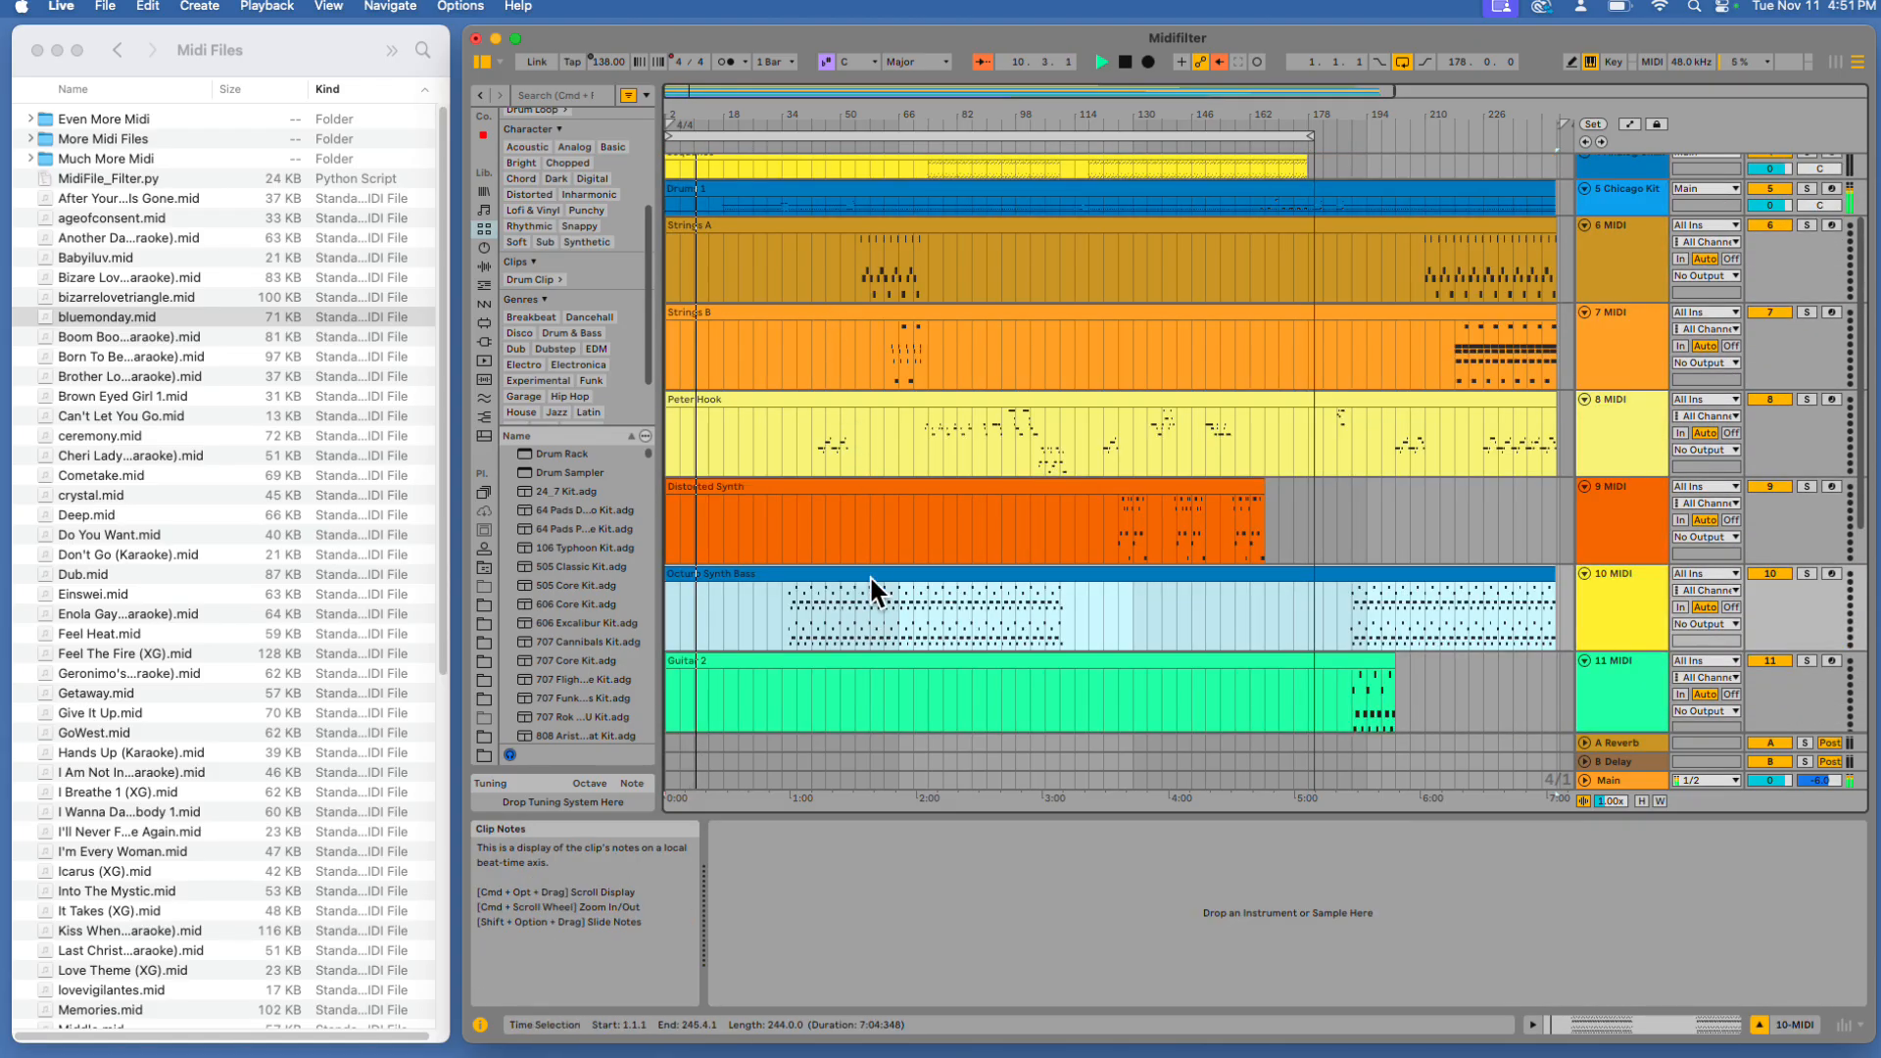
scroll(882, 557, "up", 3)
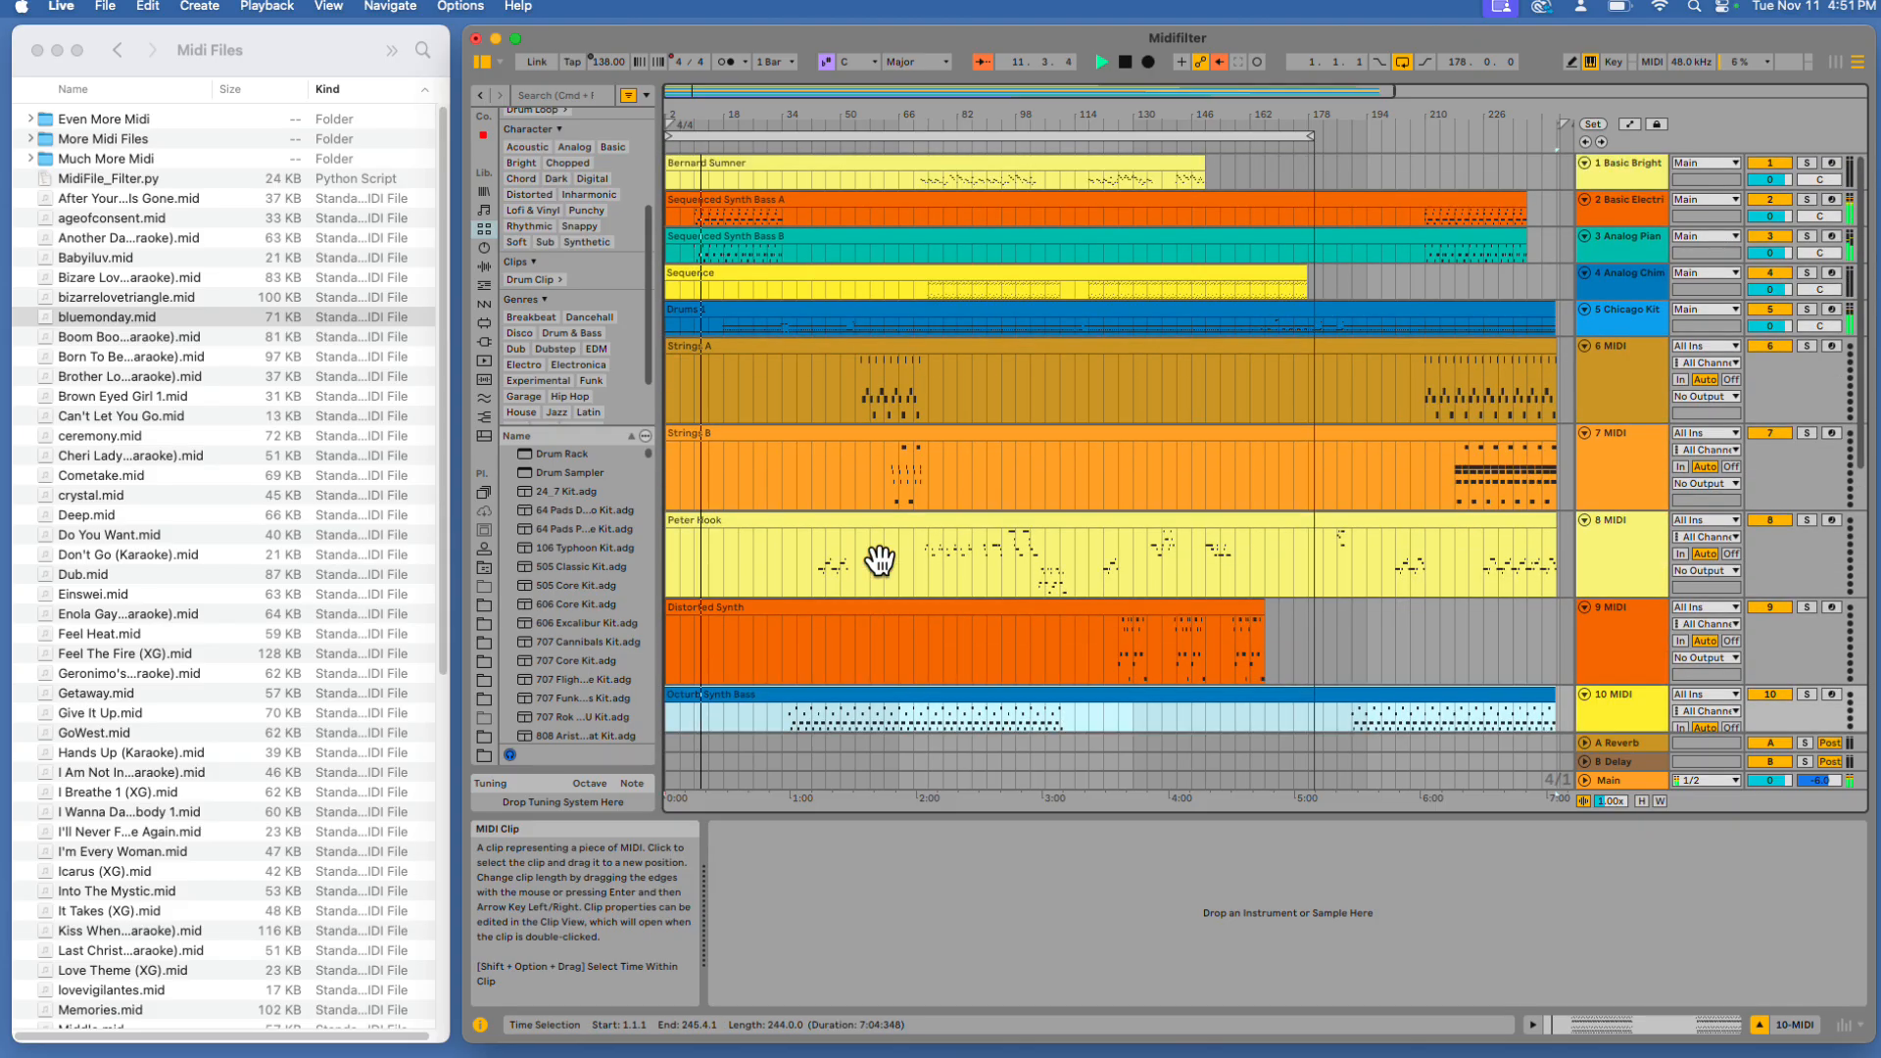
scroll(886, 584, "down", 1)
left_click_drag(887, 656, 868, 218)
scroll(882, 365, "up", 1)
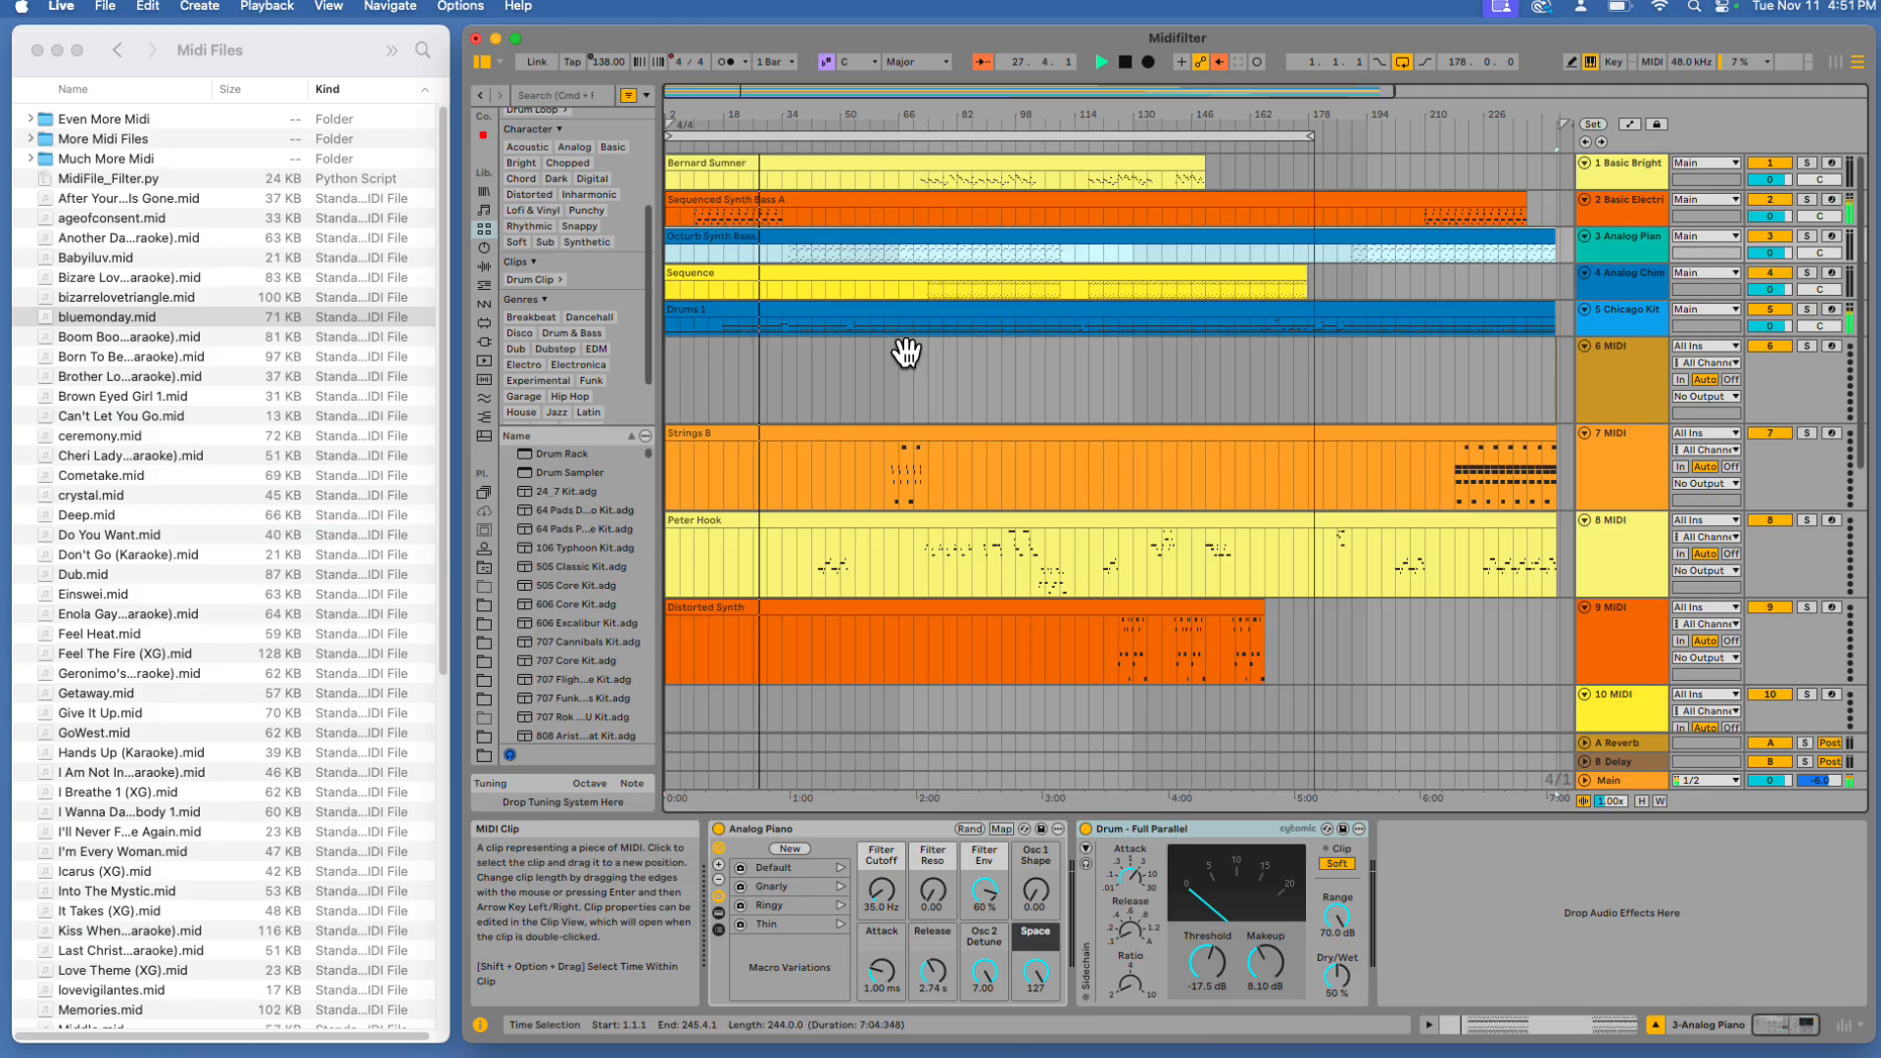
Remove the MIDI tracks below track 6 and stop playback
scroll(863, 386, "down", 5)
scroll(862, 386, "down", 5)
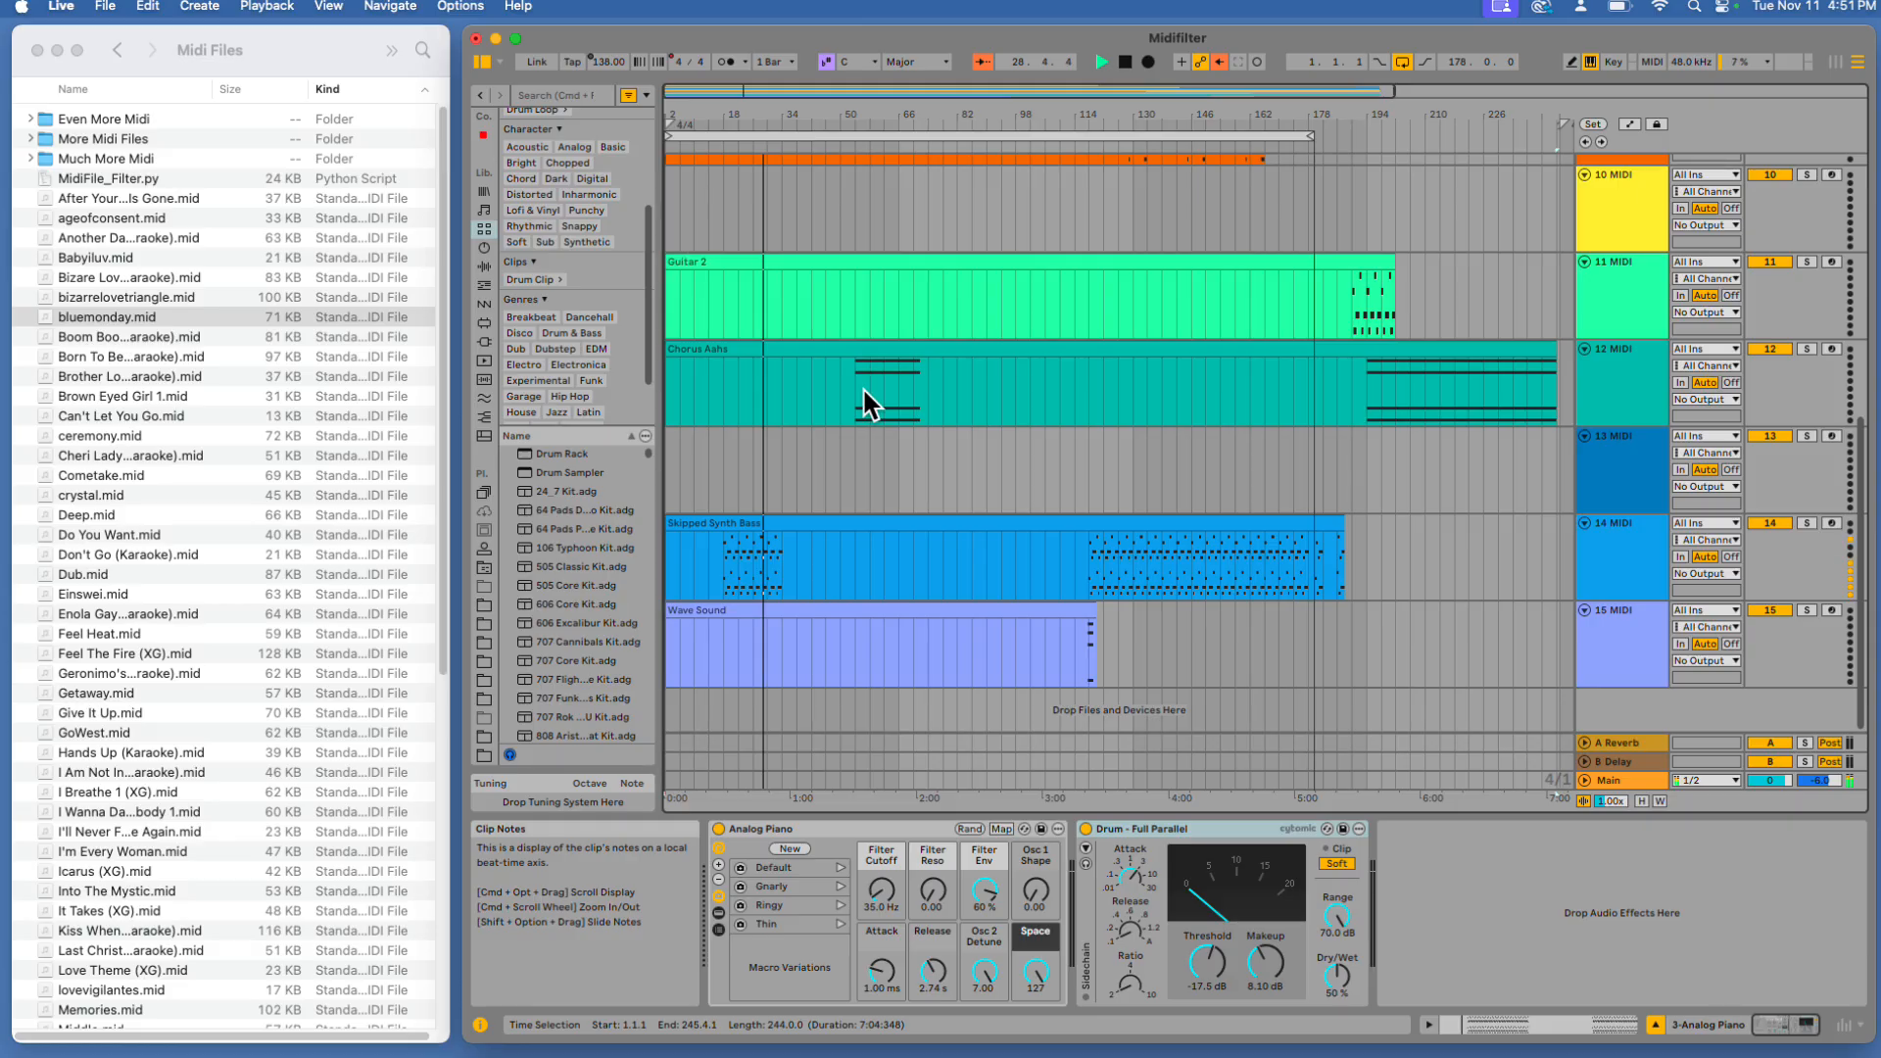
scroll(862, 386, "up", 10)
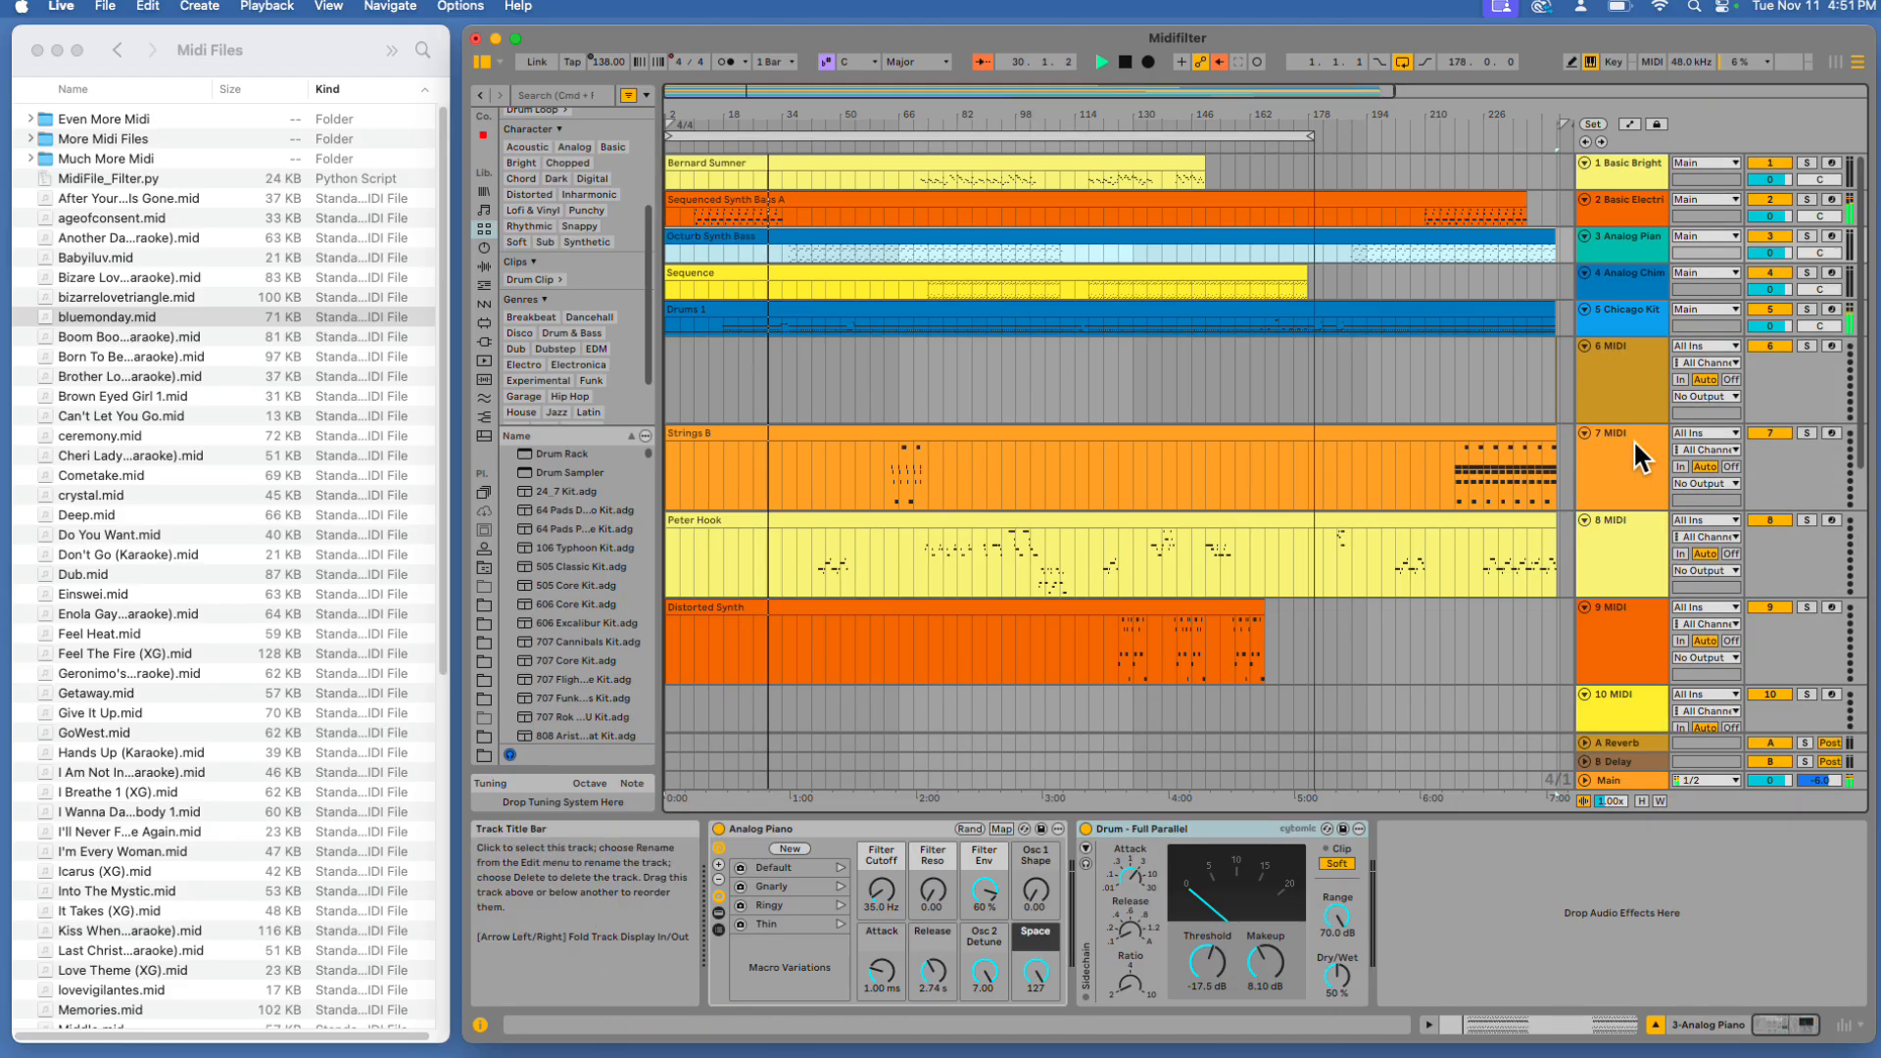
left_click(1603, 368)
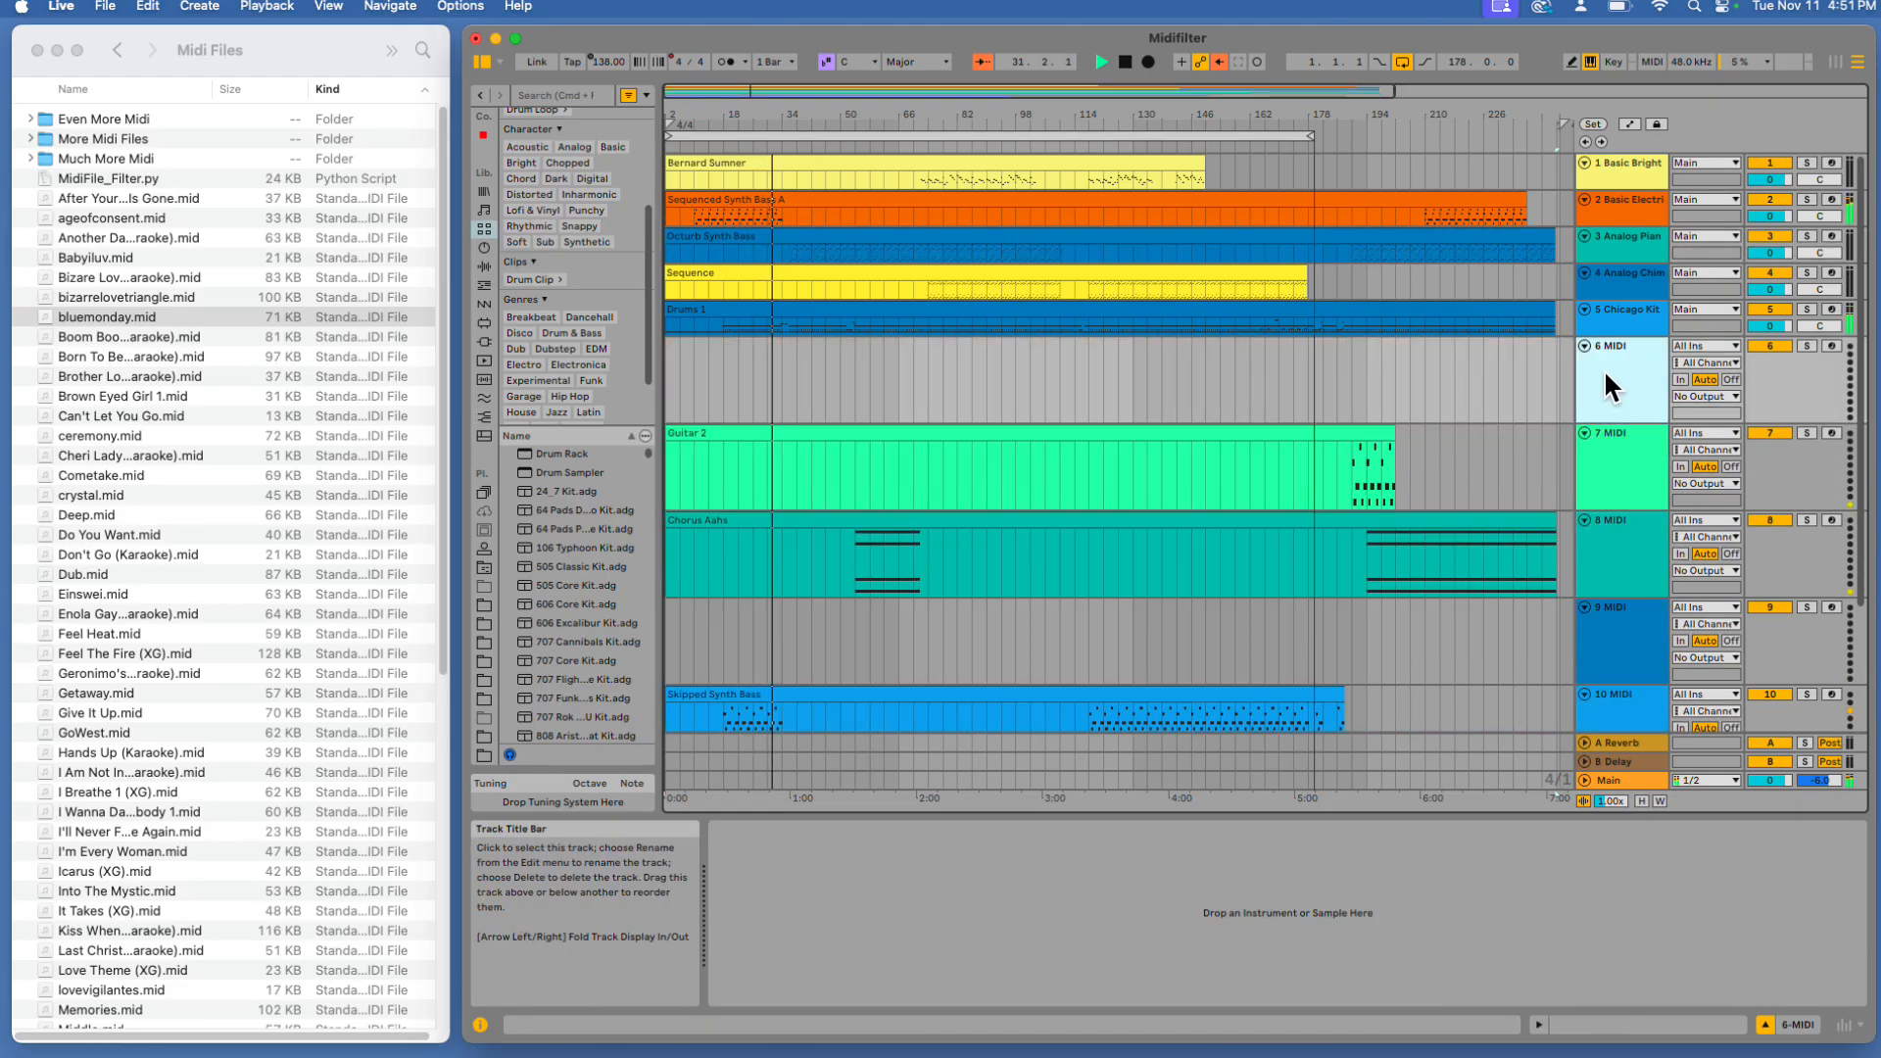
left_click(1126, 61)
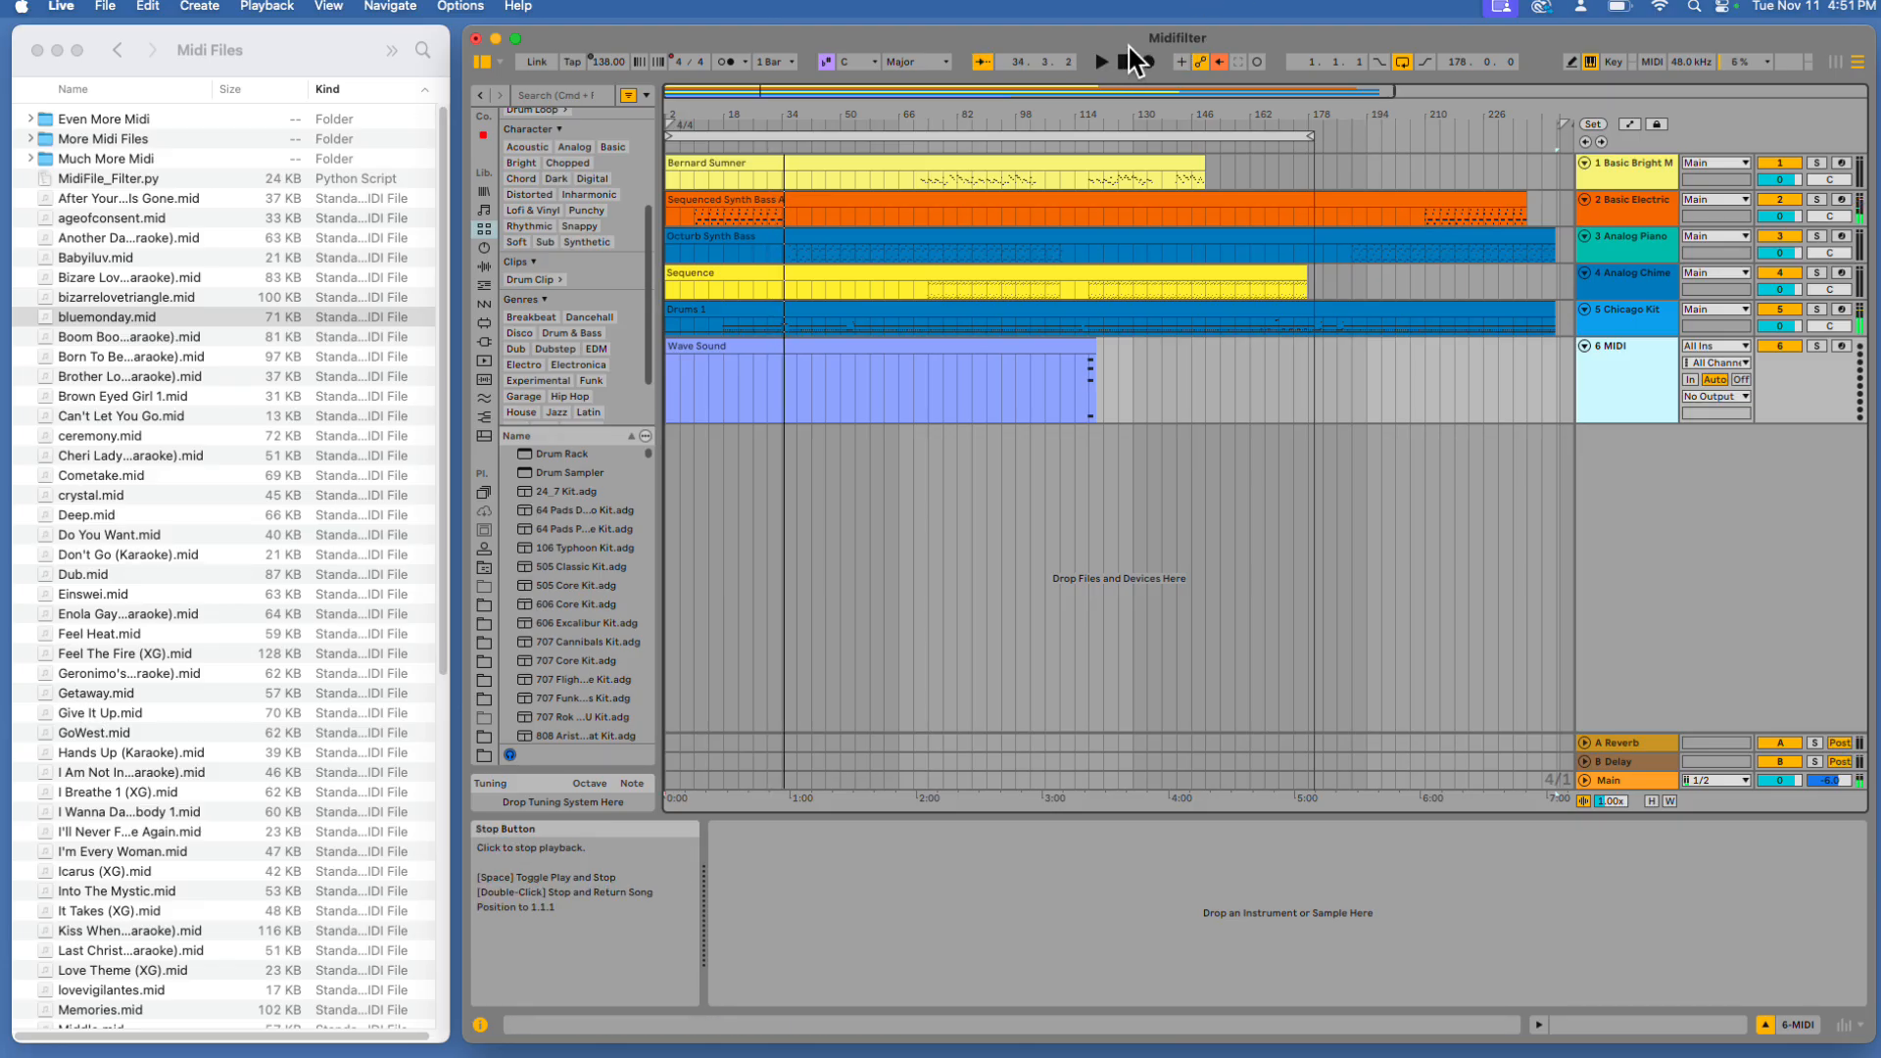
Delete the Wave Sound clip from track 6
left_click(819, 341)
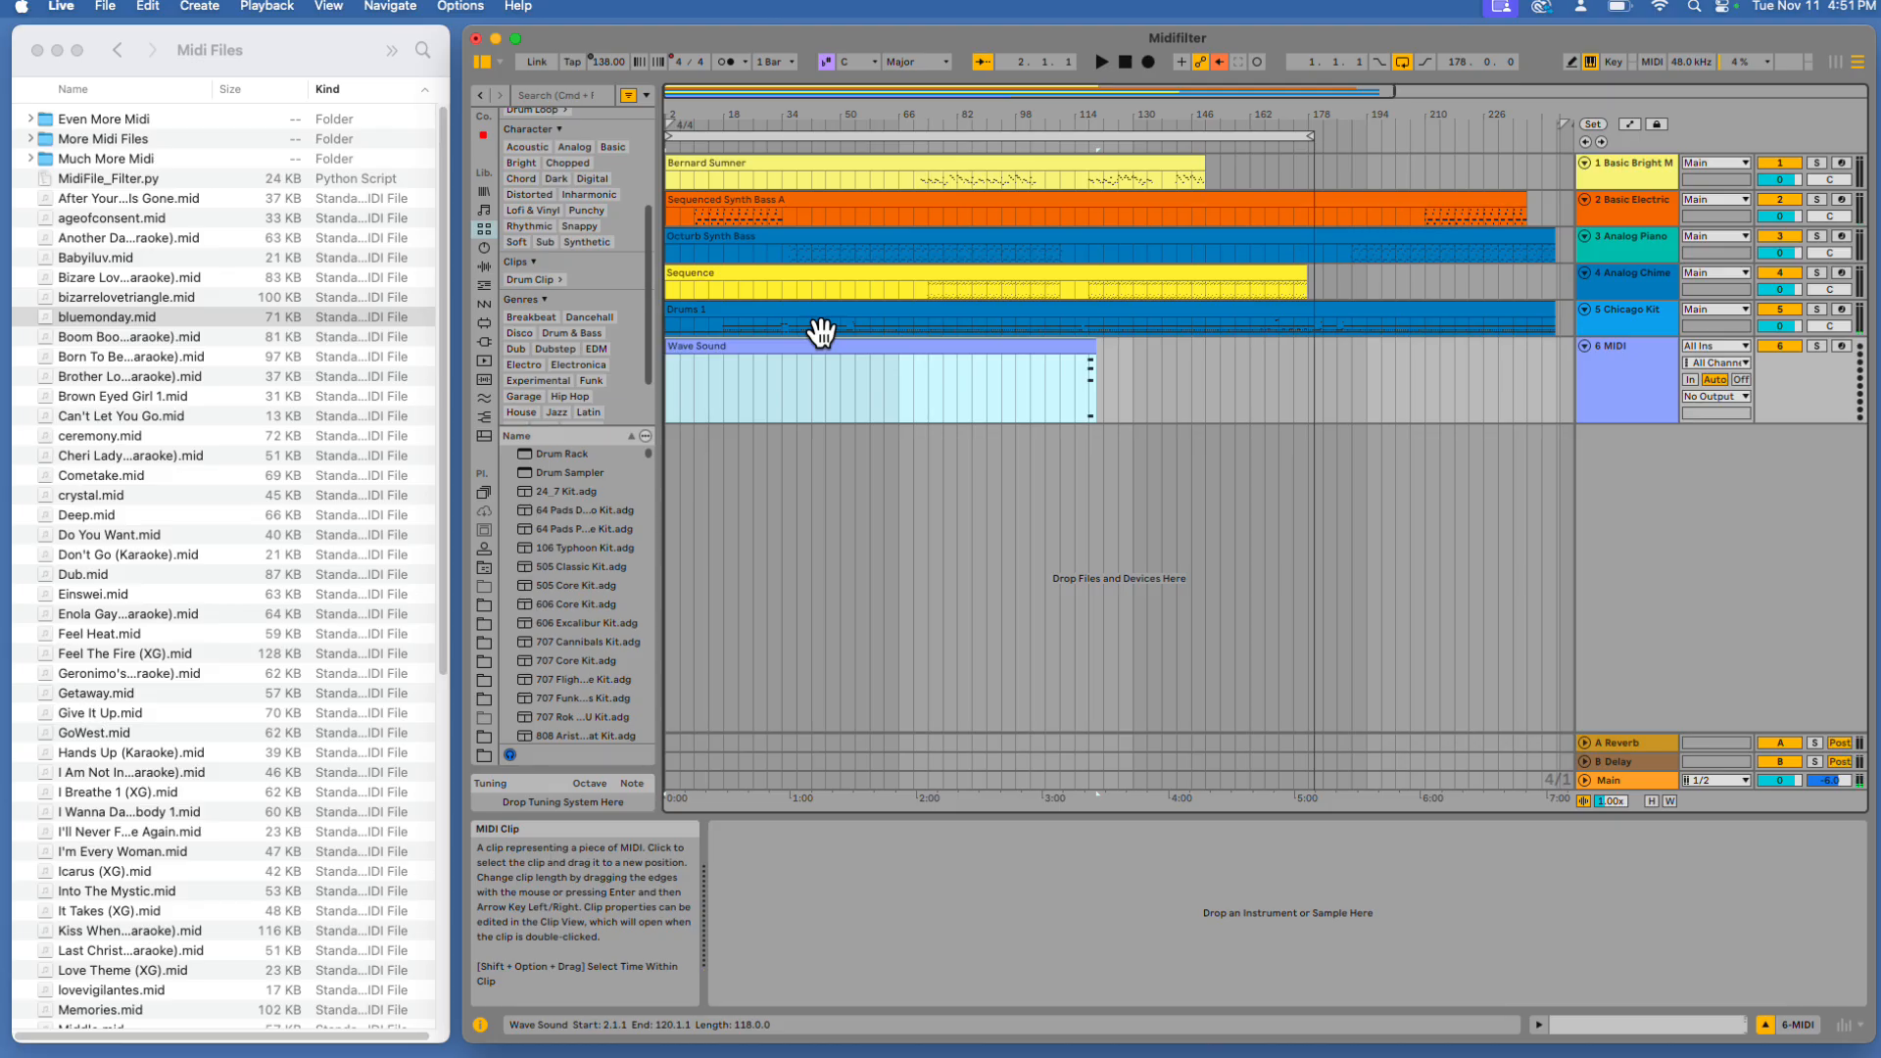
key("Delete")
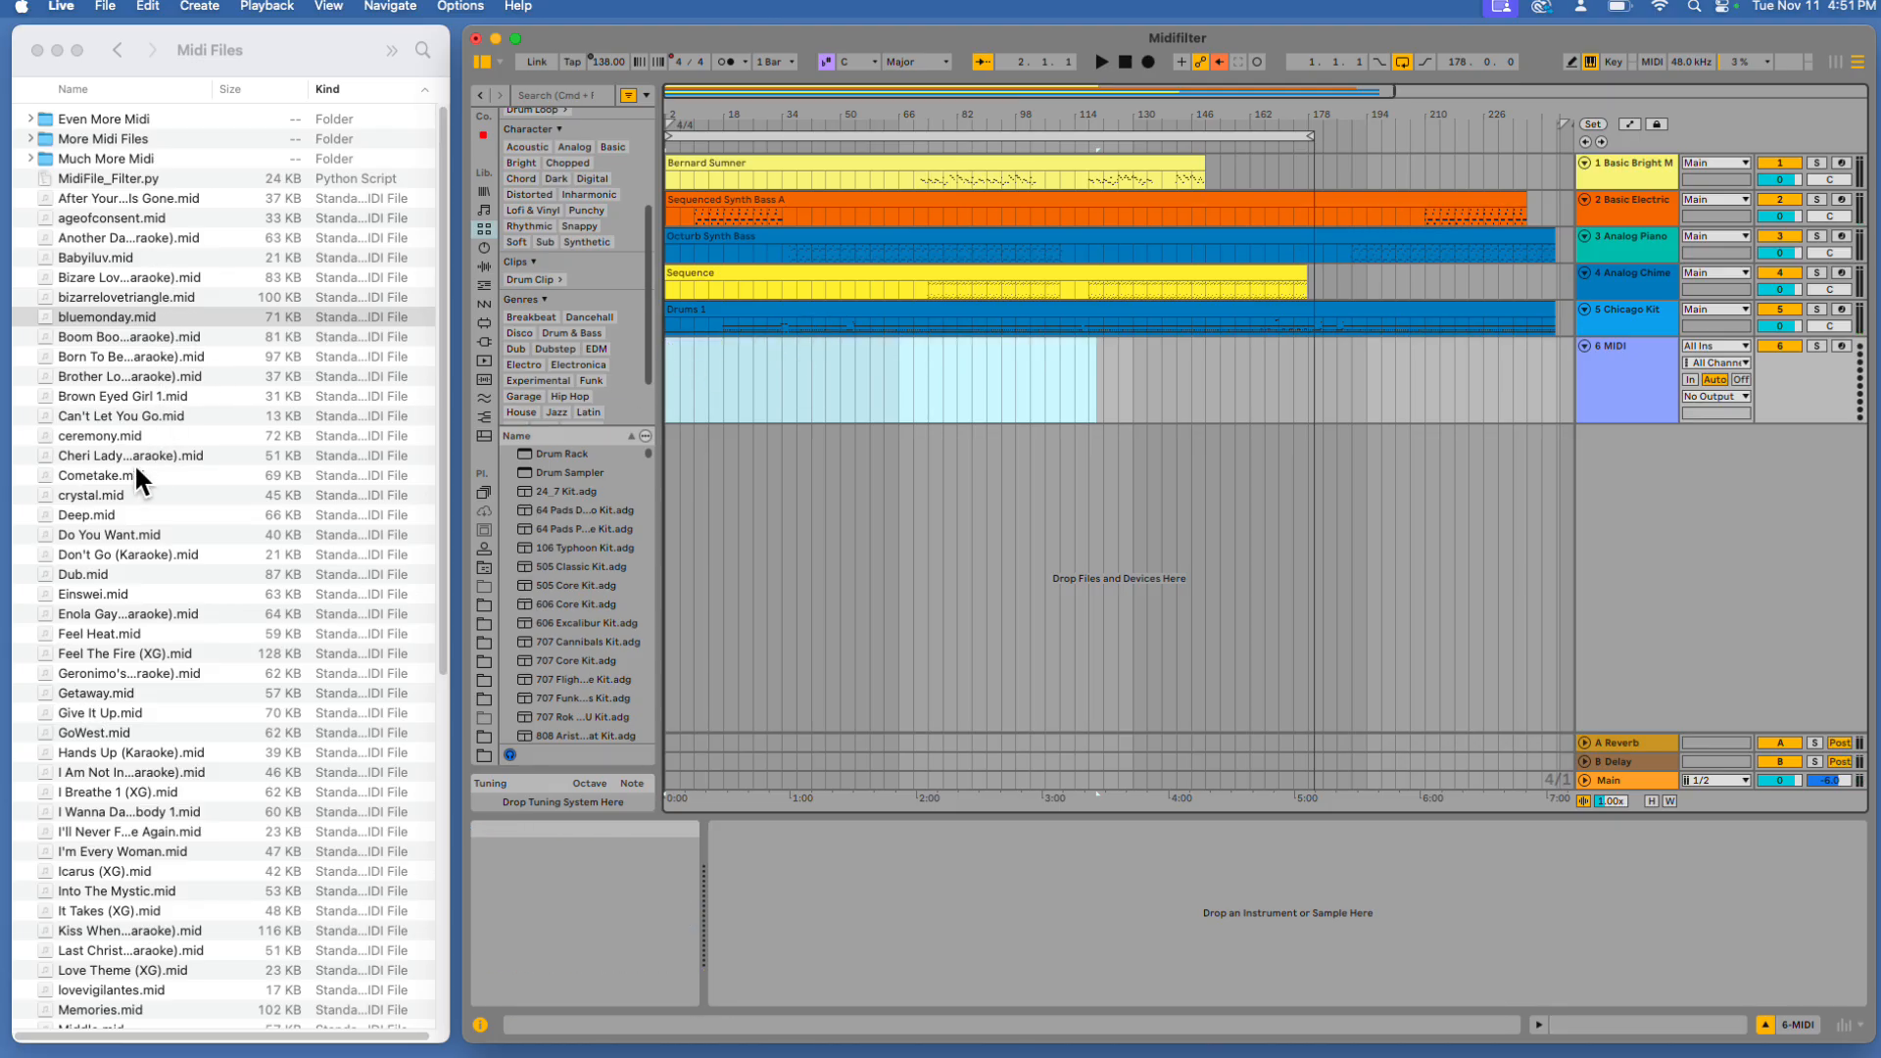
Drag Einswei.mid from the Midi Files folder onto track 6
left_click(116, 580)
left_click_drag(116, 594, 668, 349)
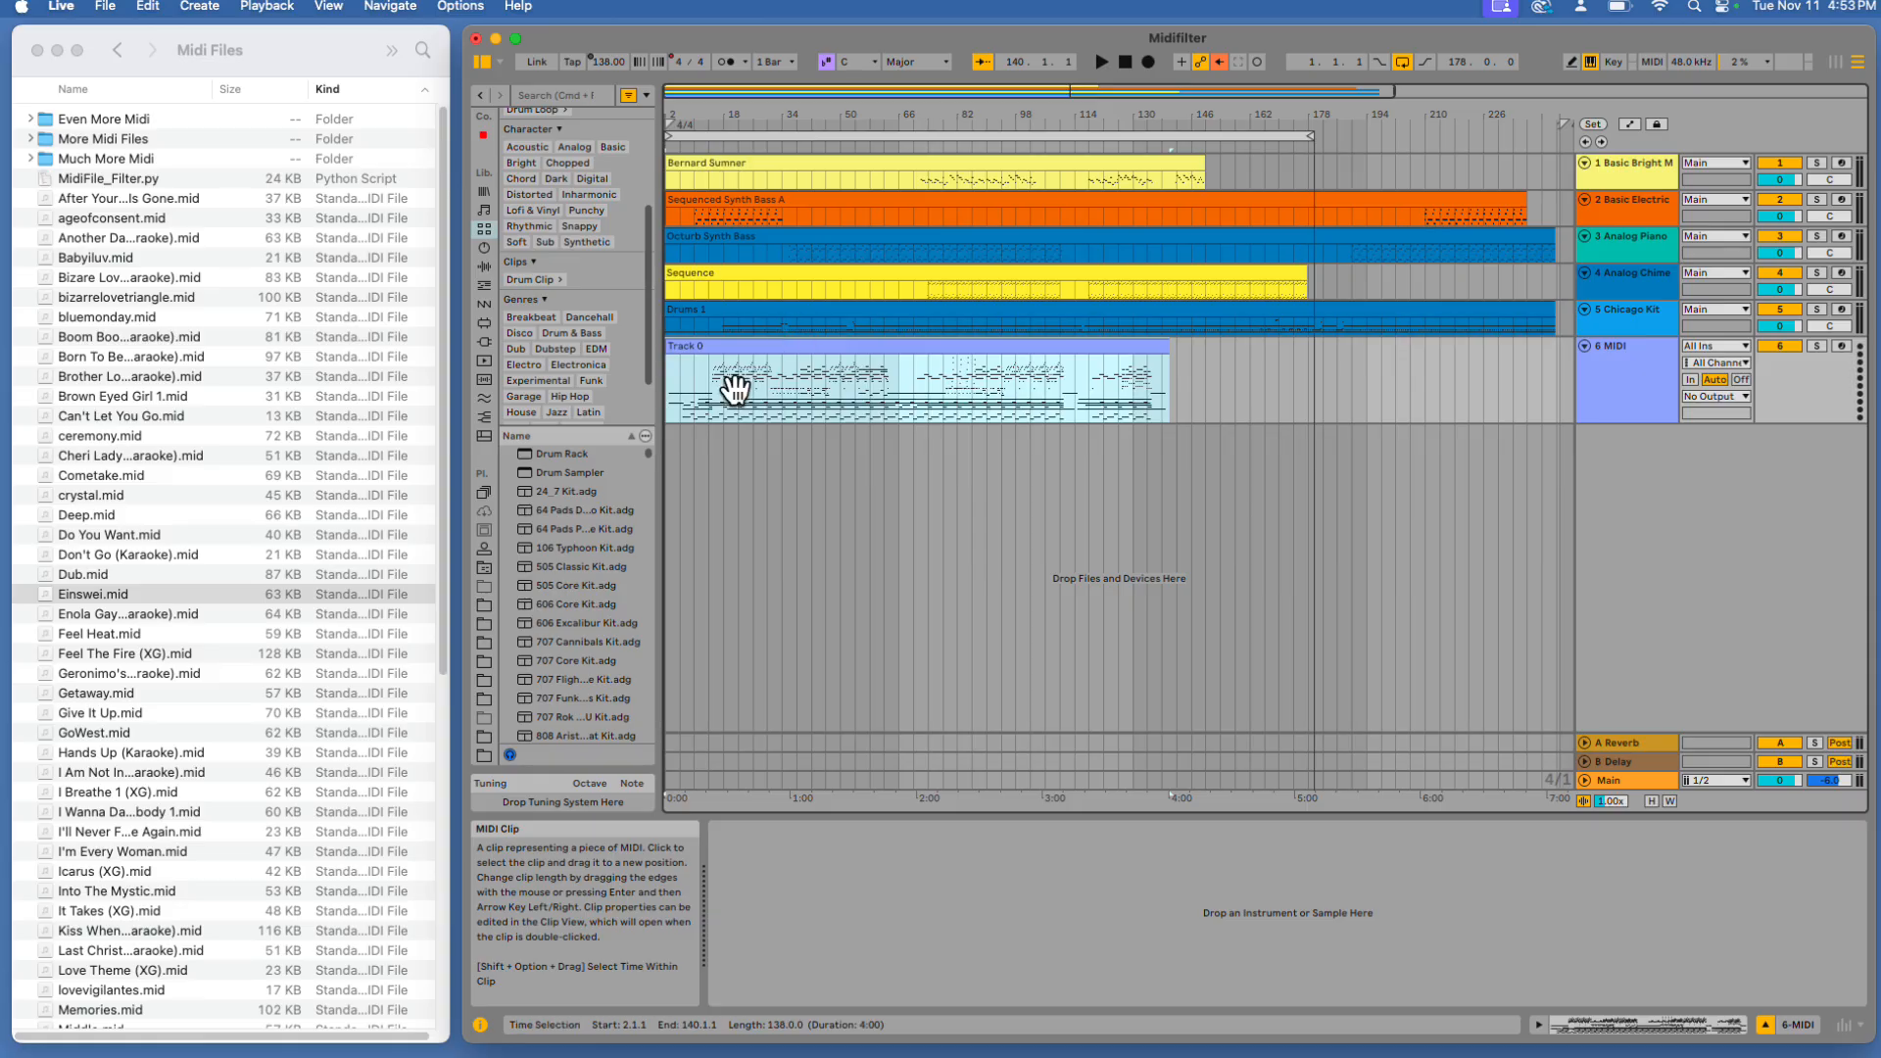
Switch to Chrome to view the Thonny website, then close the browser window
mouse_move(844, 1044)
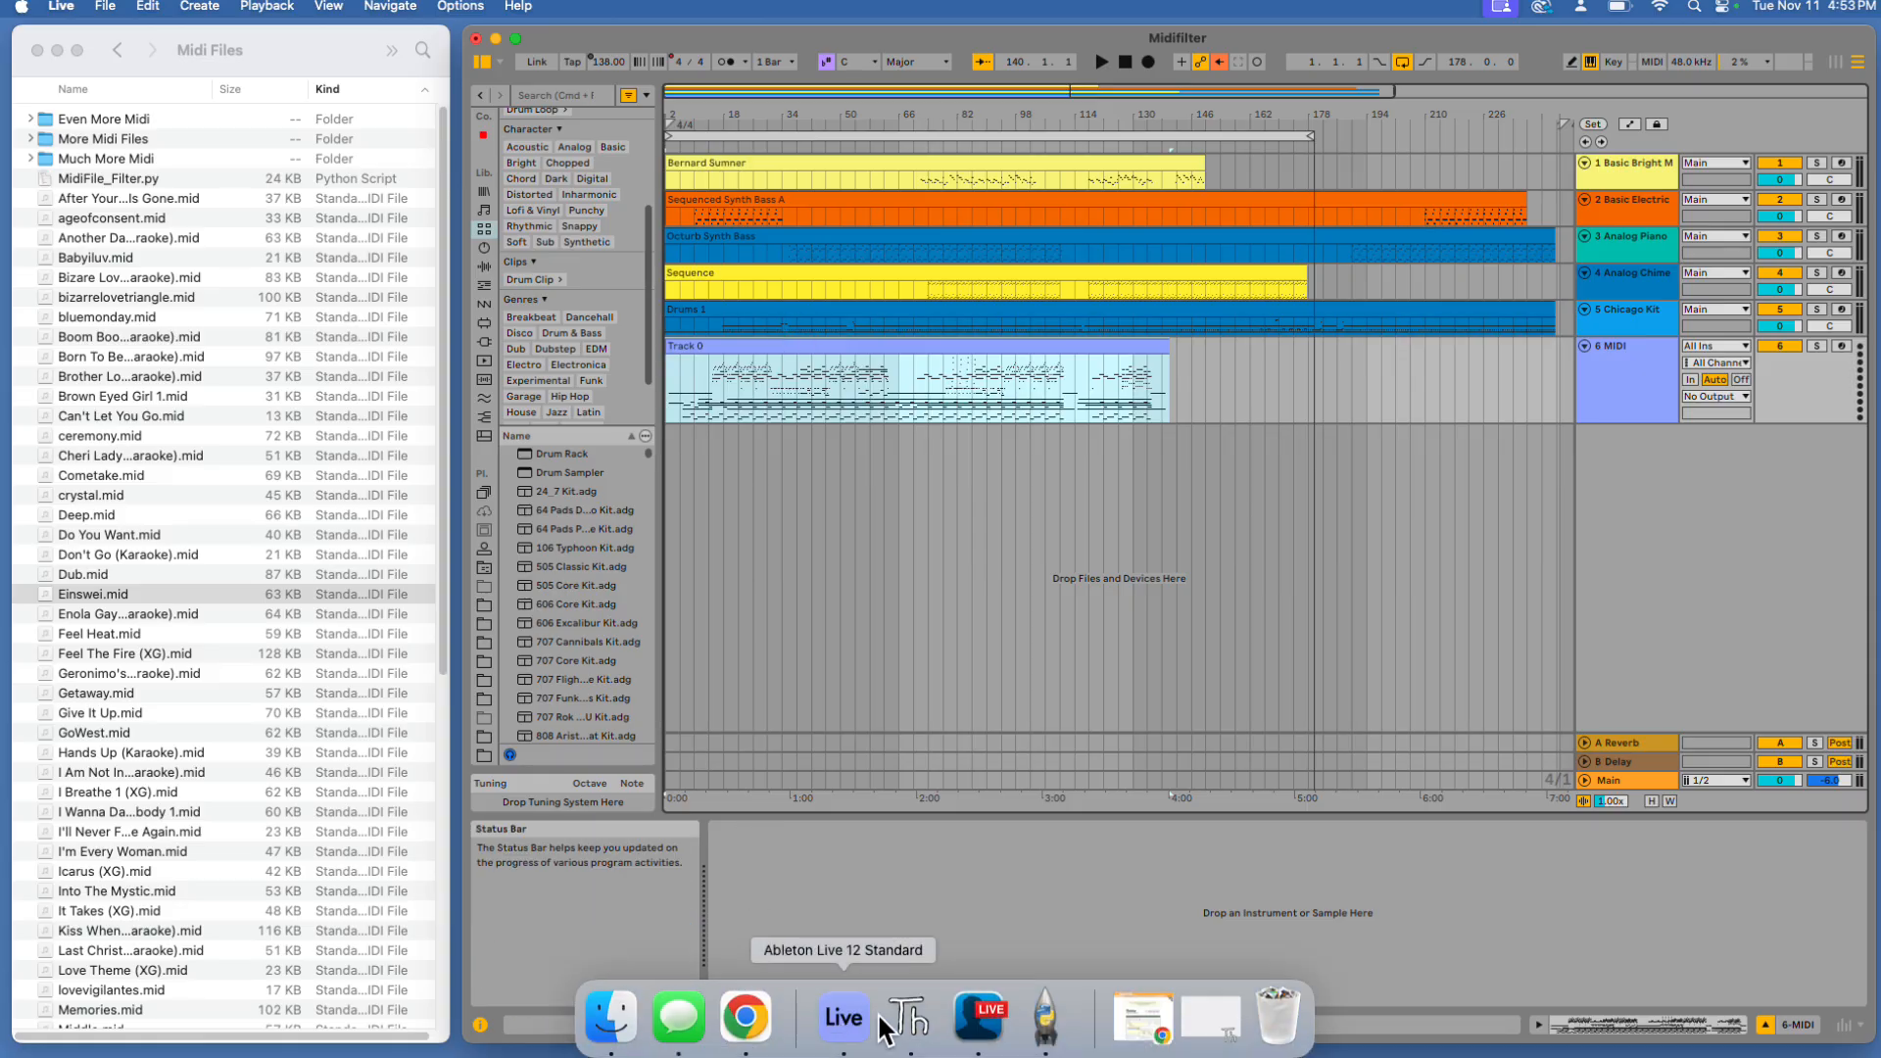
left_click(911, 1019)
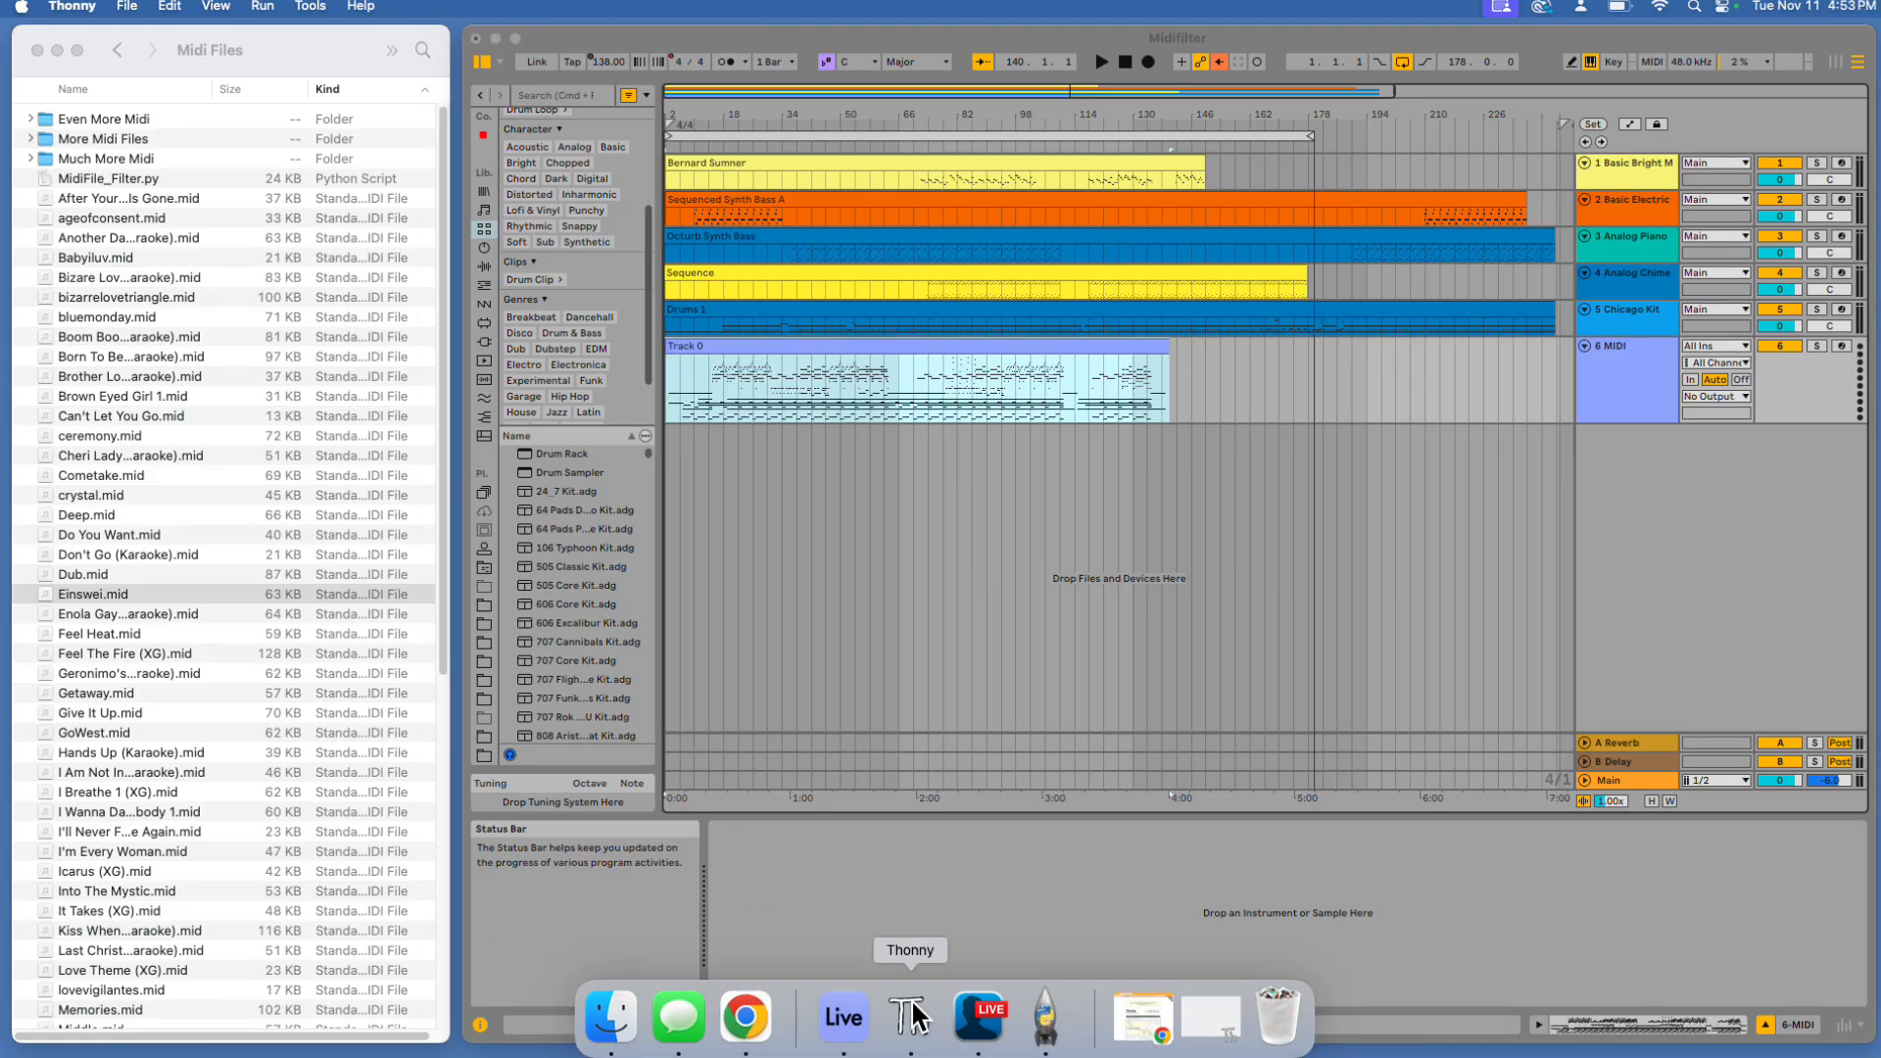
left_click(746, 1017)
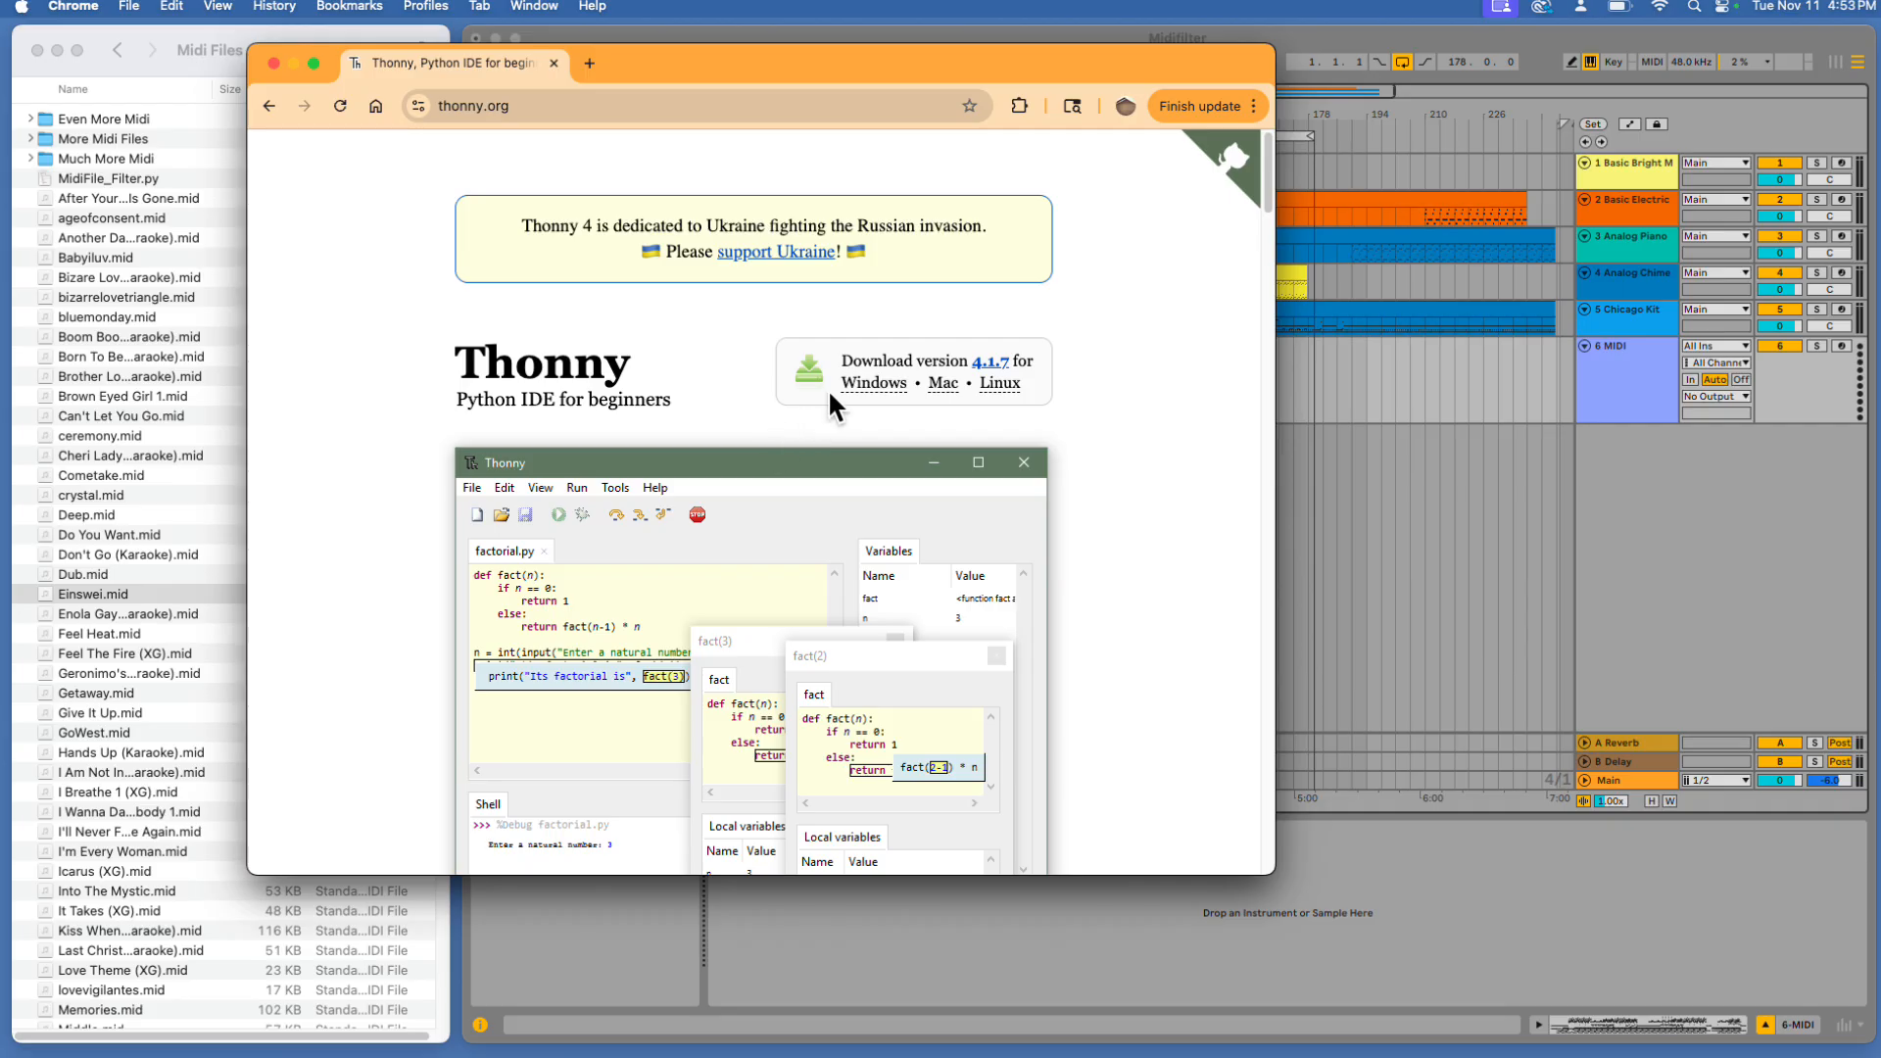
mouse_move(955, 375)
left_click(295, 59)
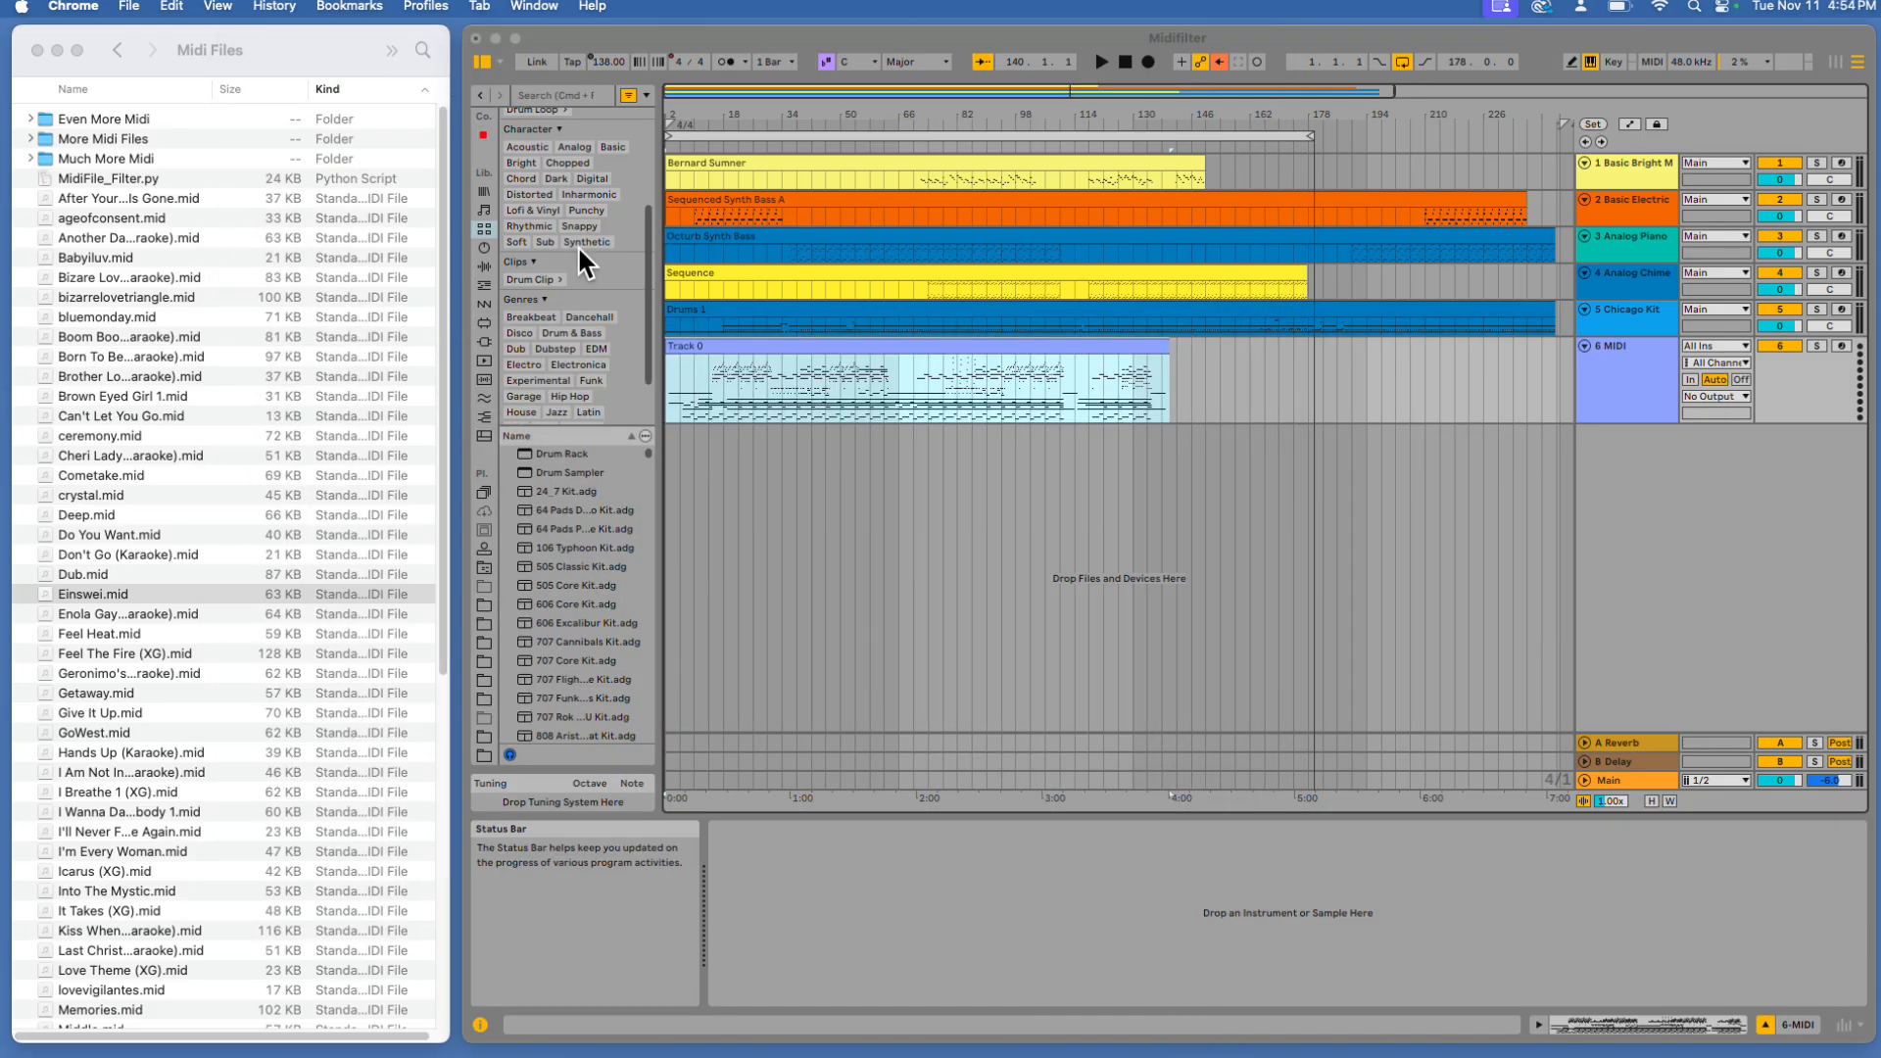
Switch to Thonny and open MidiFile_Filter.py from the Midi Files folder
mouse_move(848, 1051)
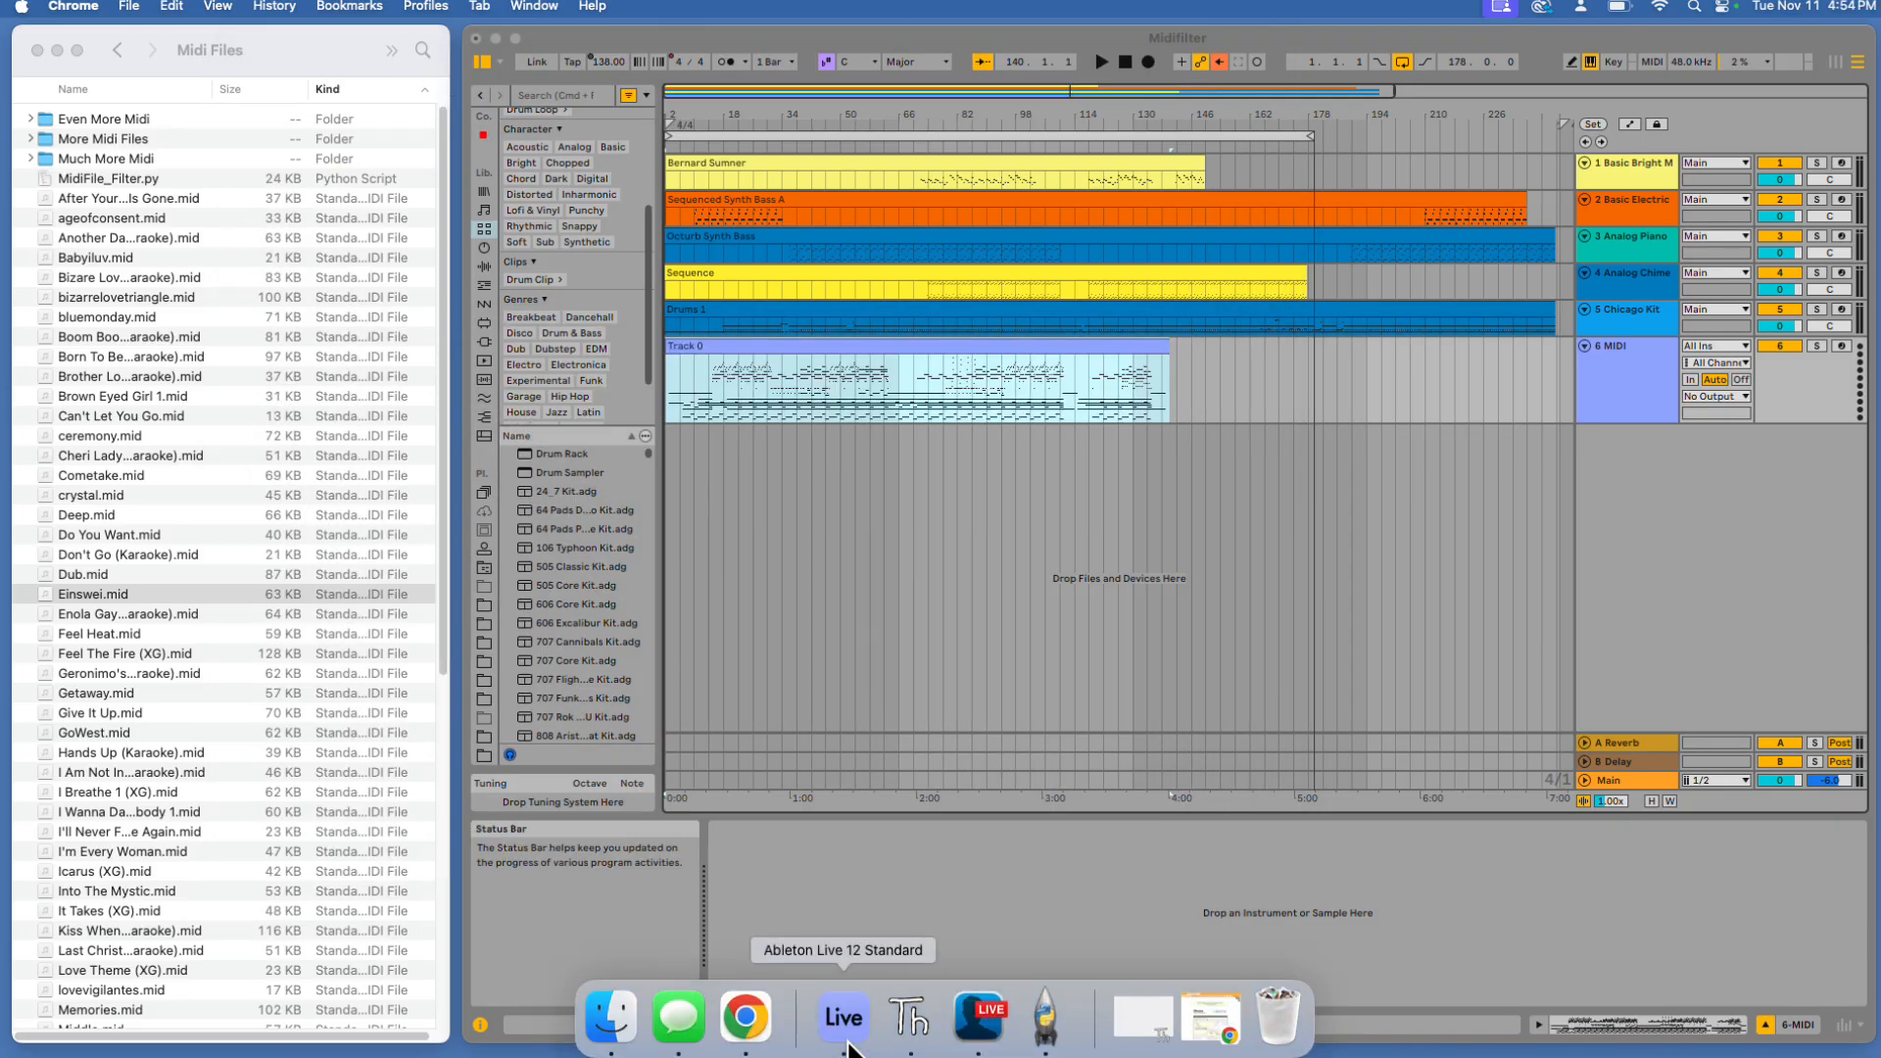
left_click(910, 1019)
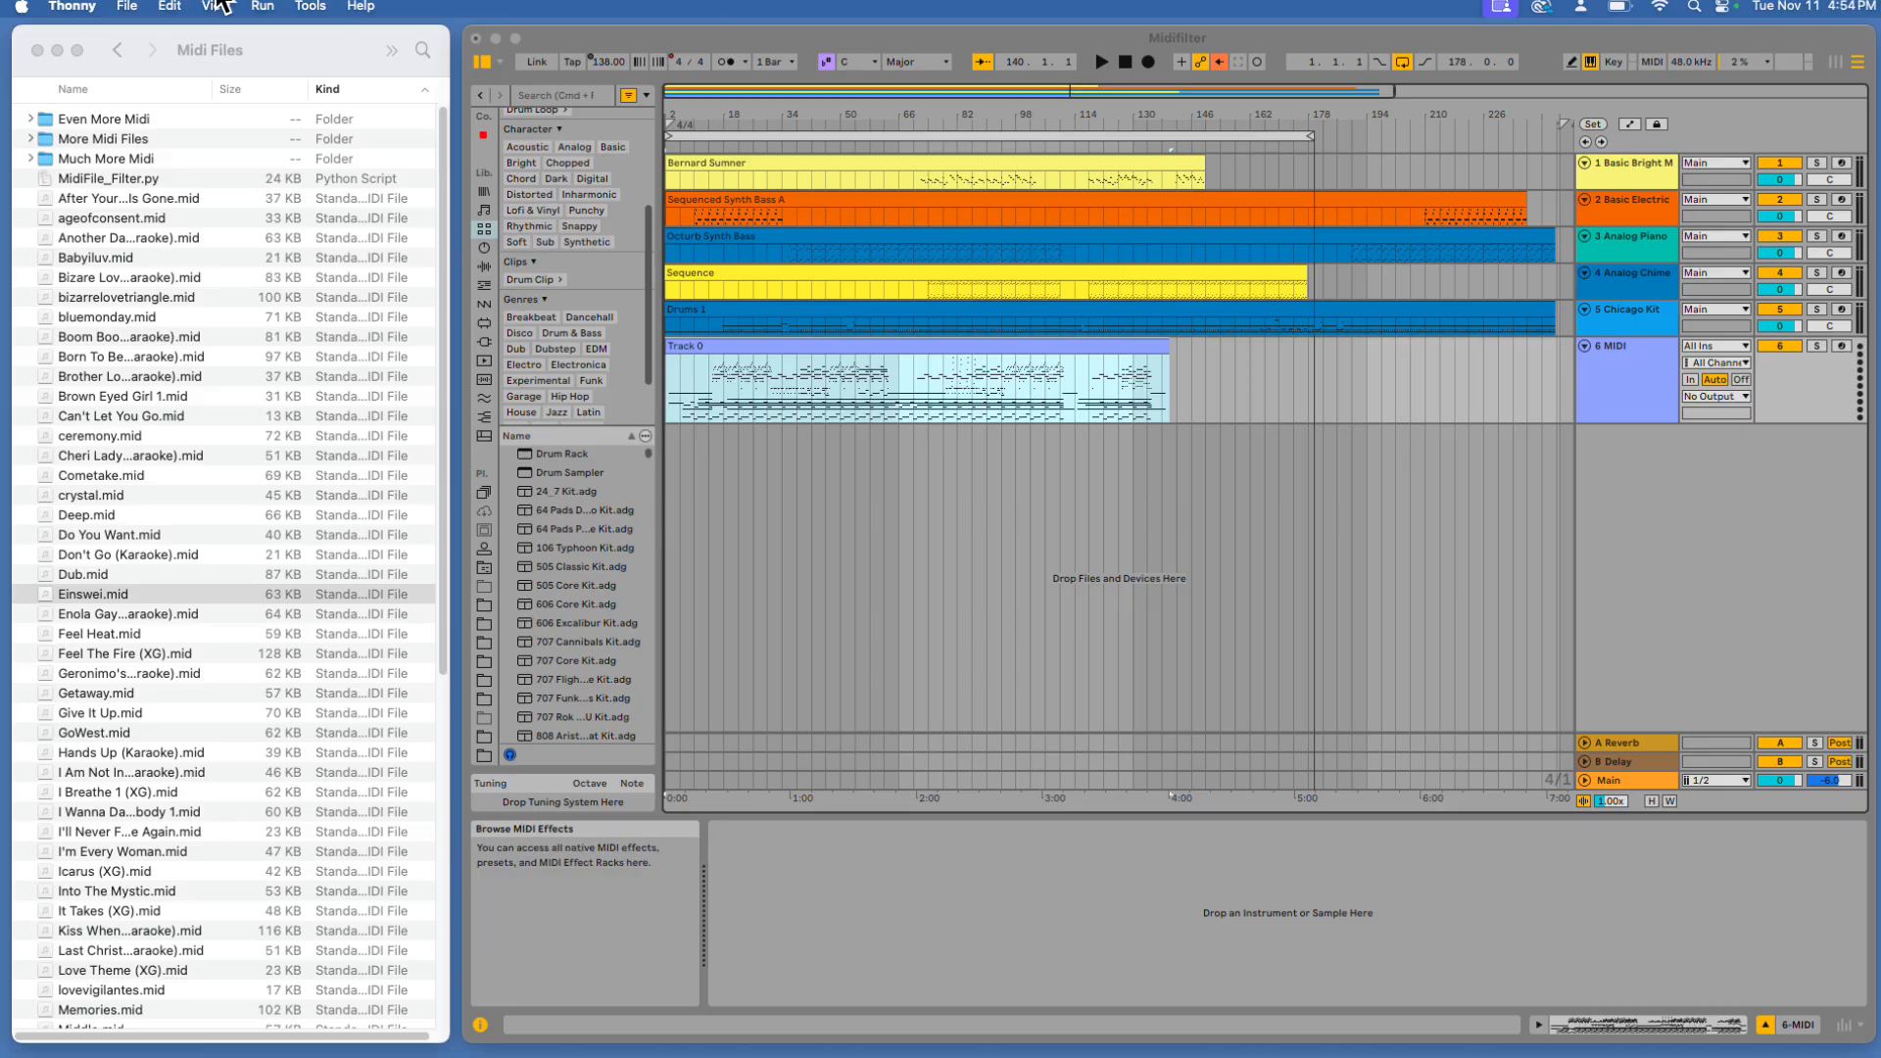
left_click(135, 7)
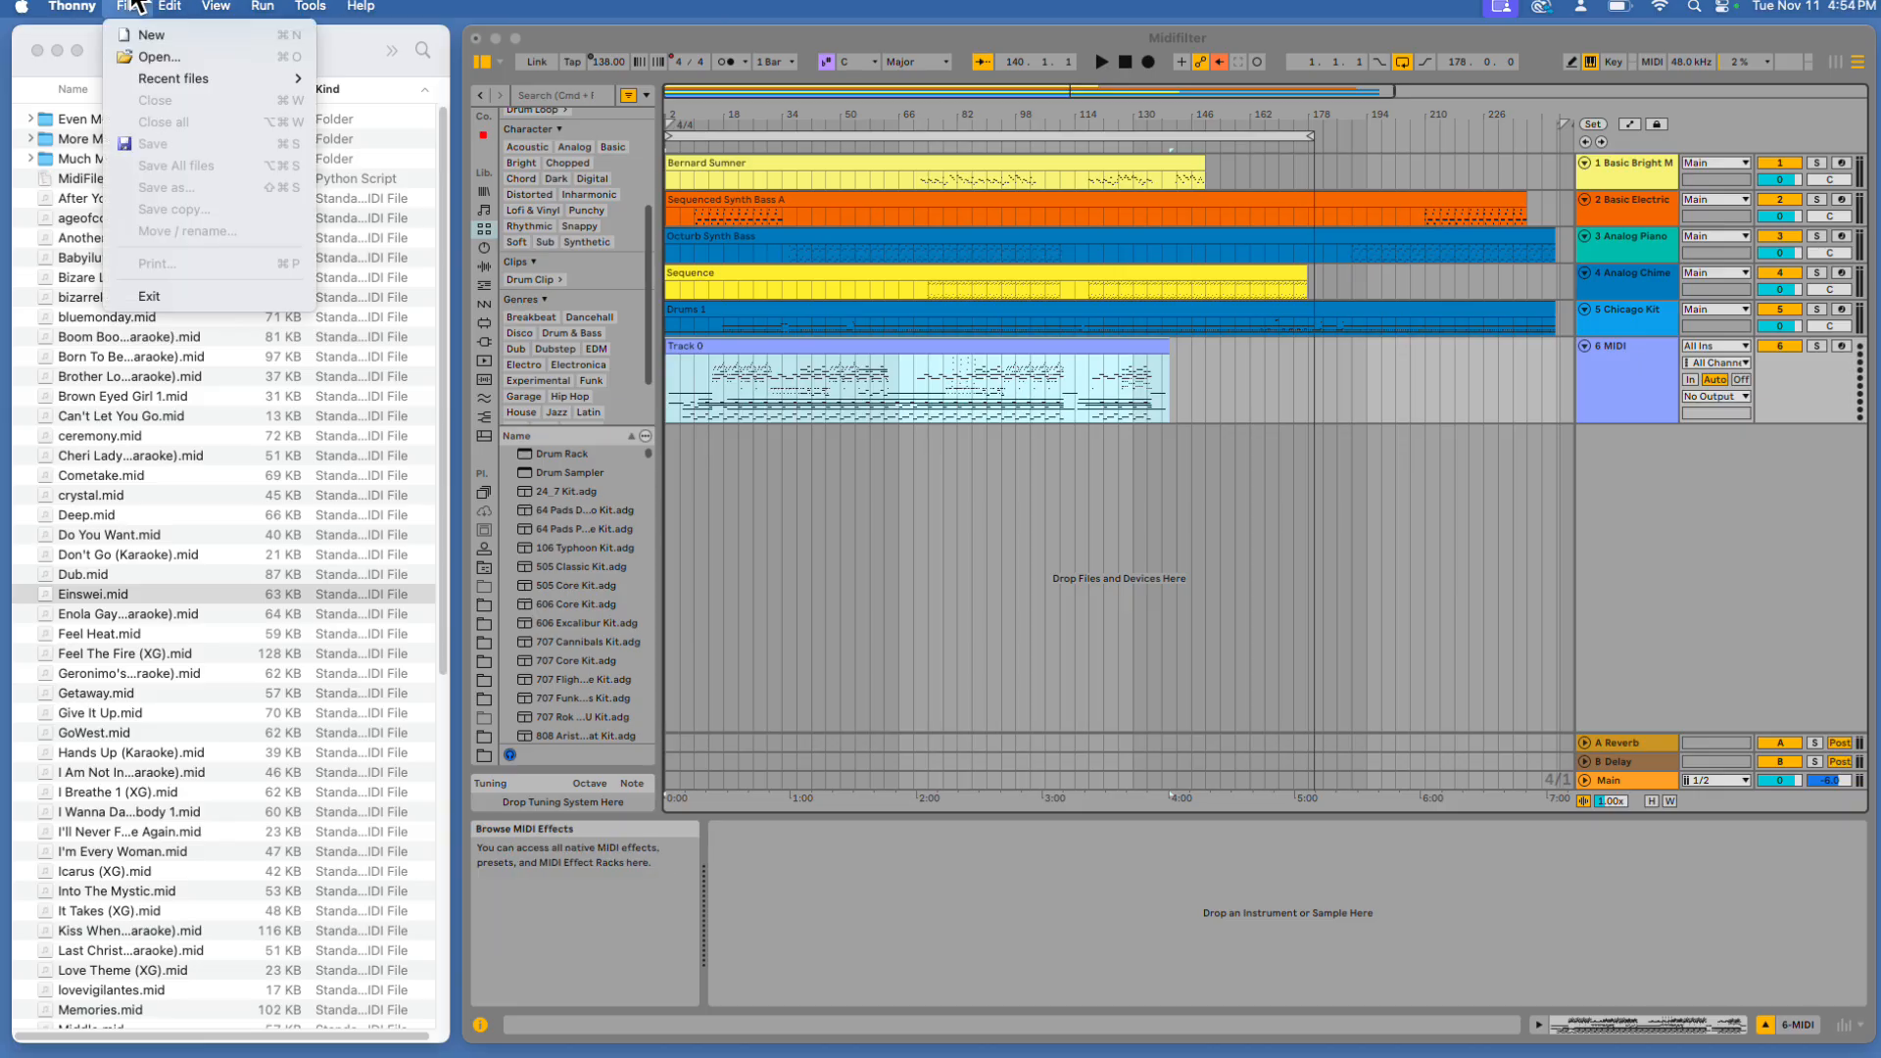
left_click(147, 37)
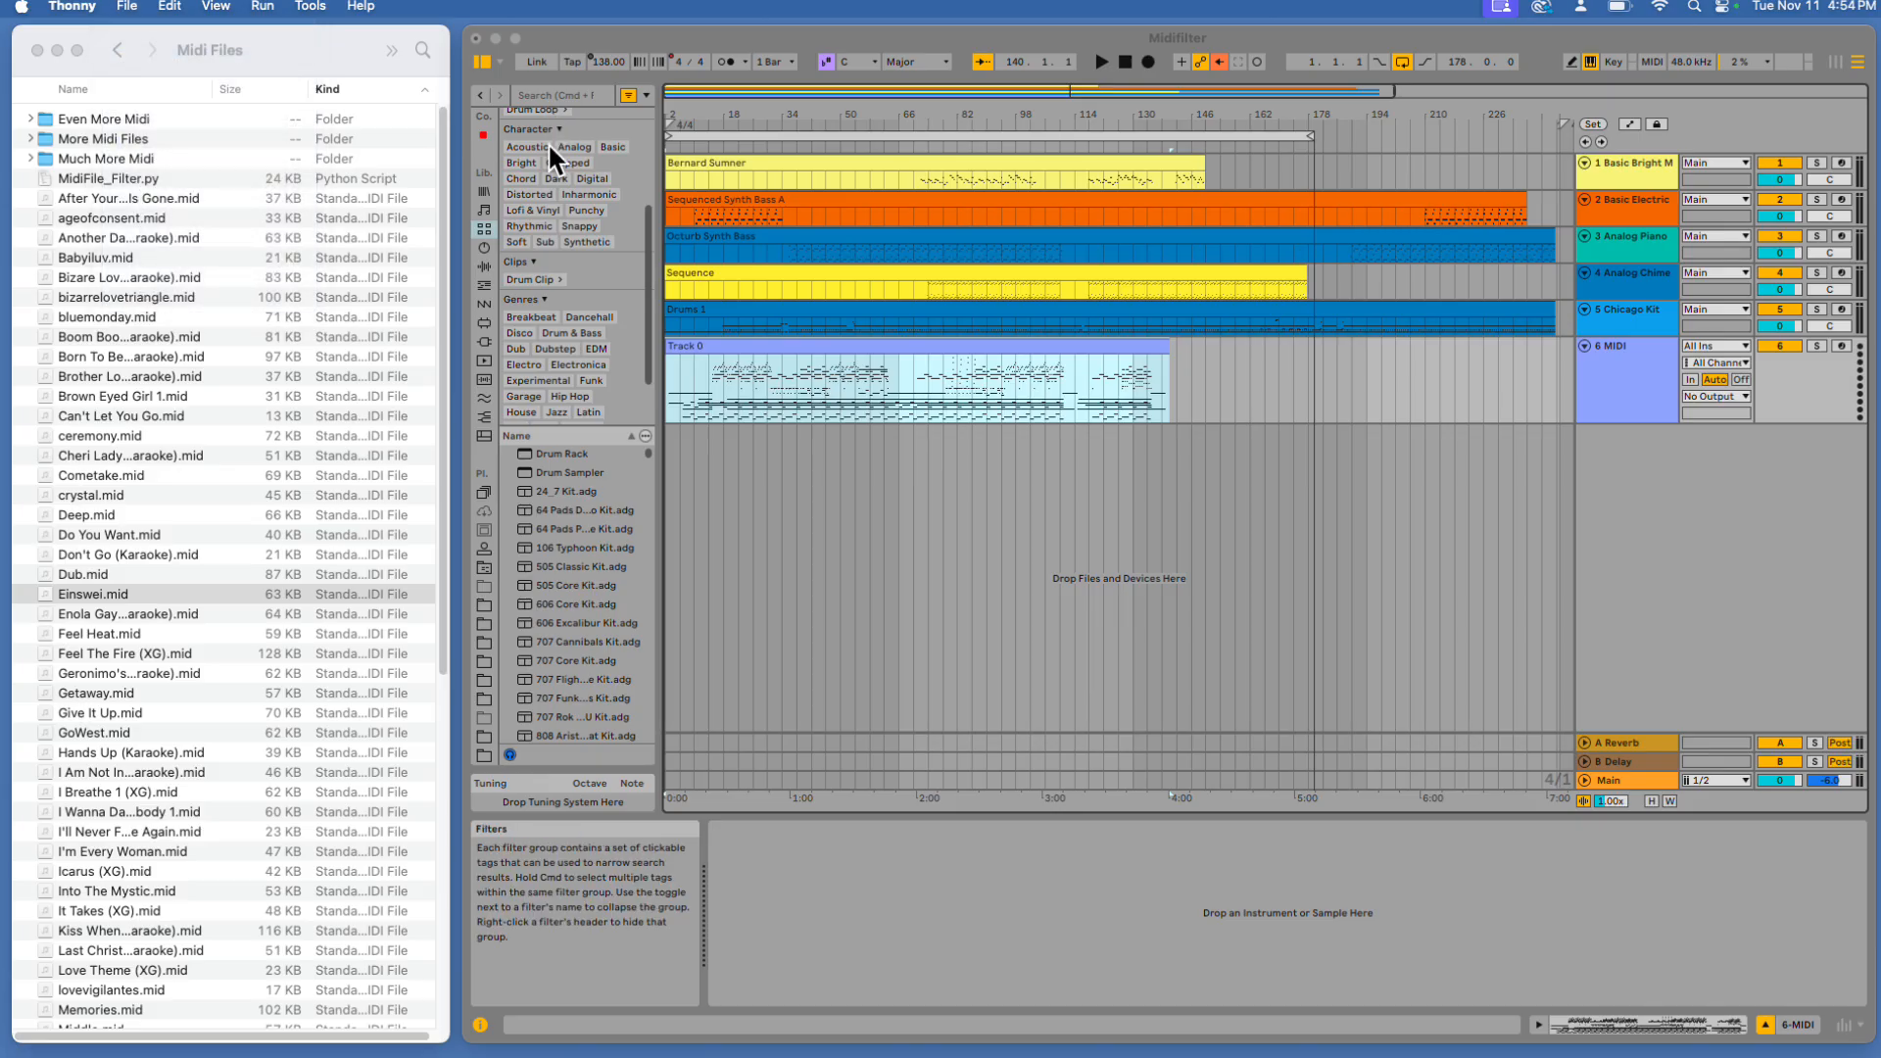
left_click(779, 333)
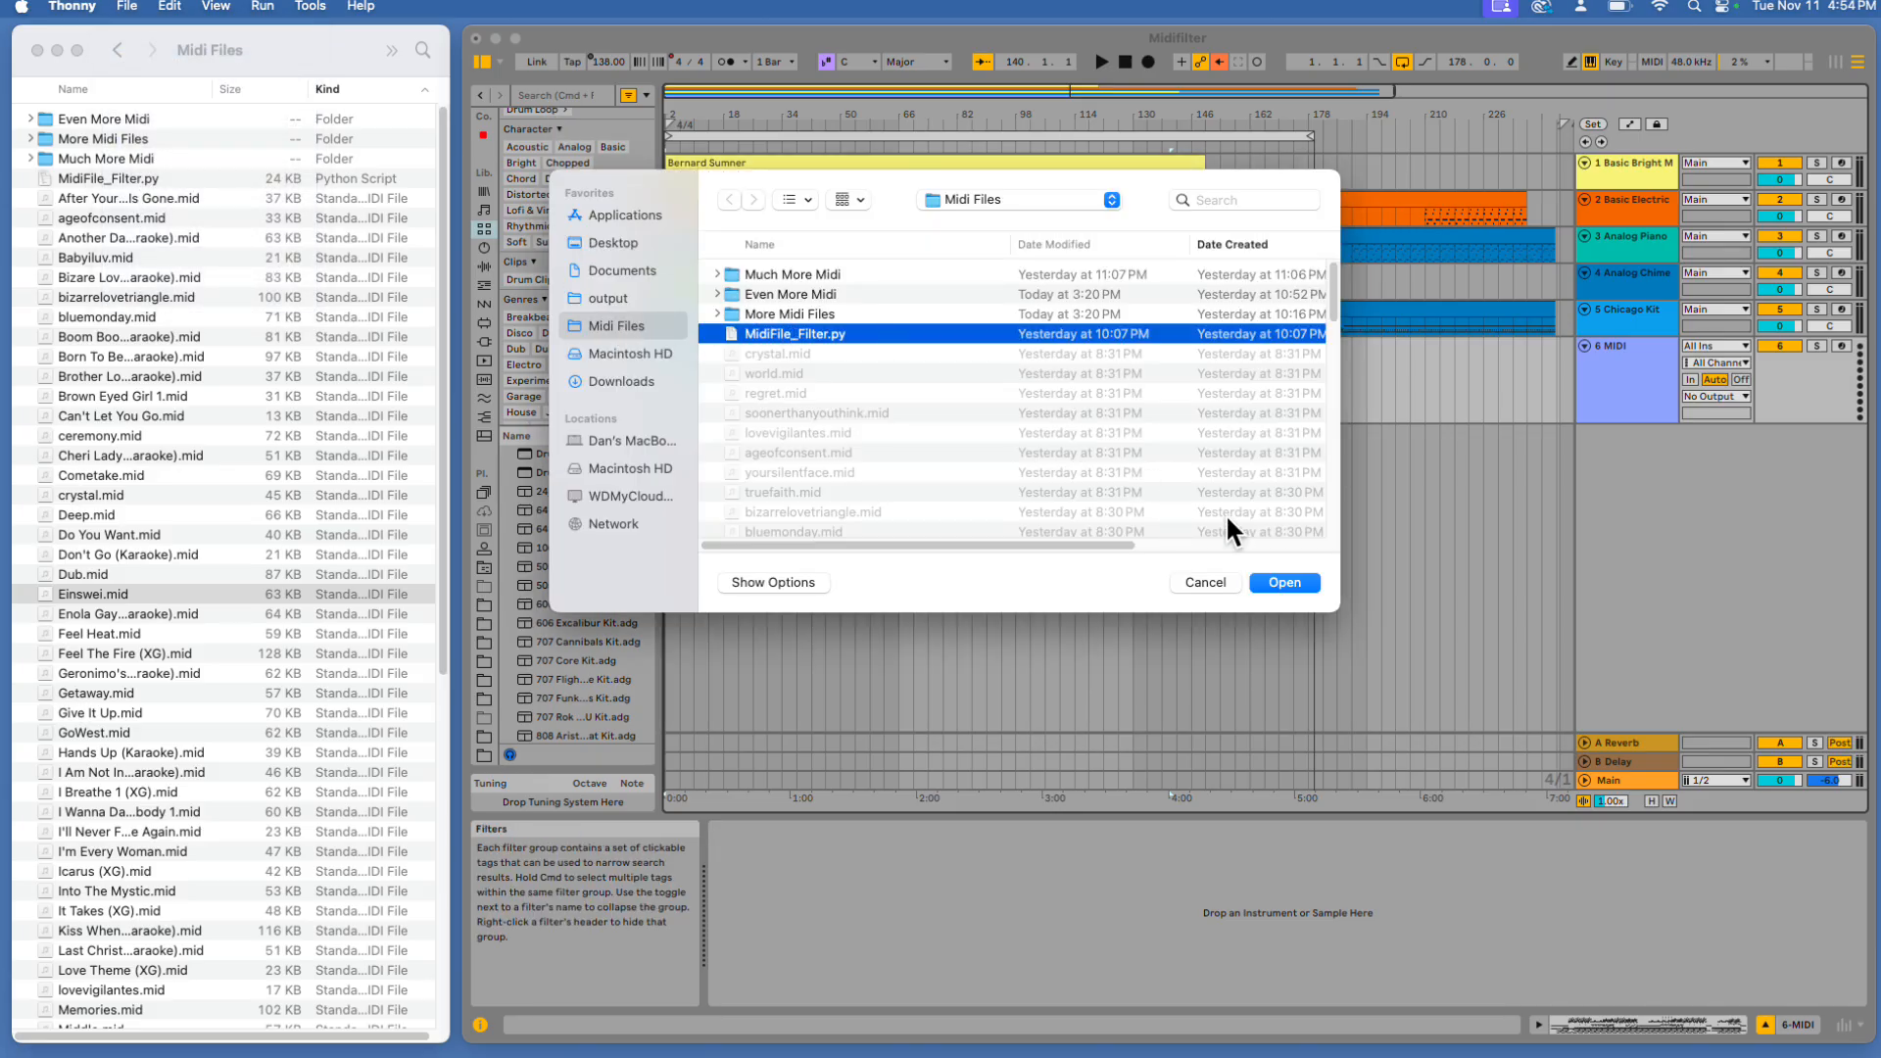
left_click(1283, 583)
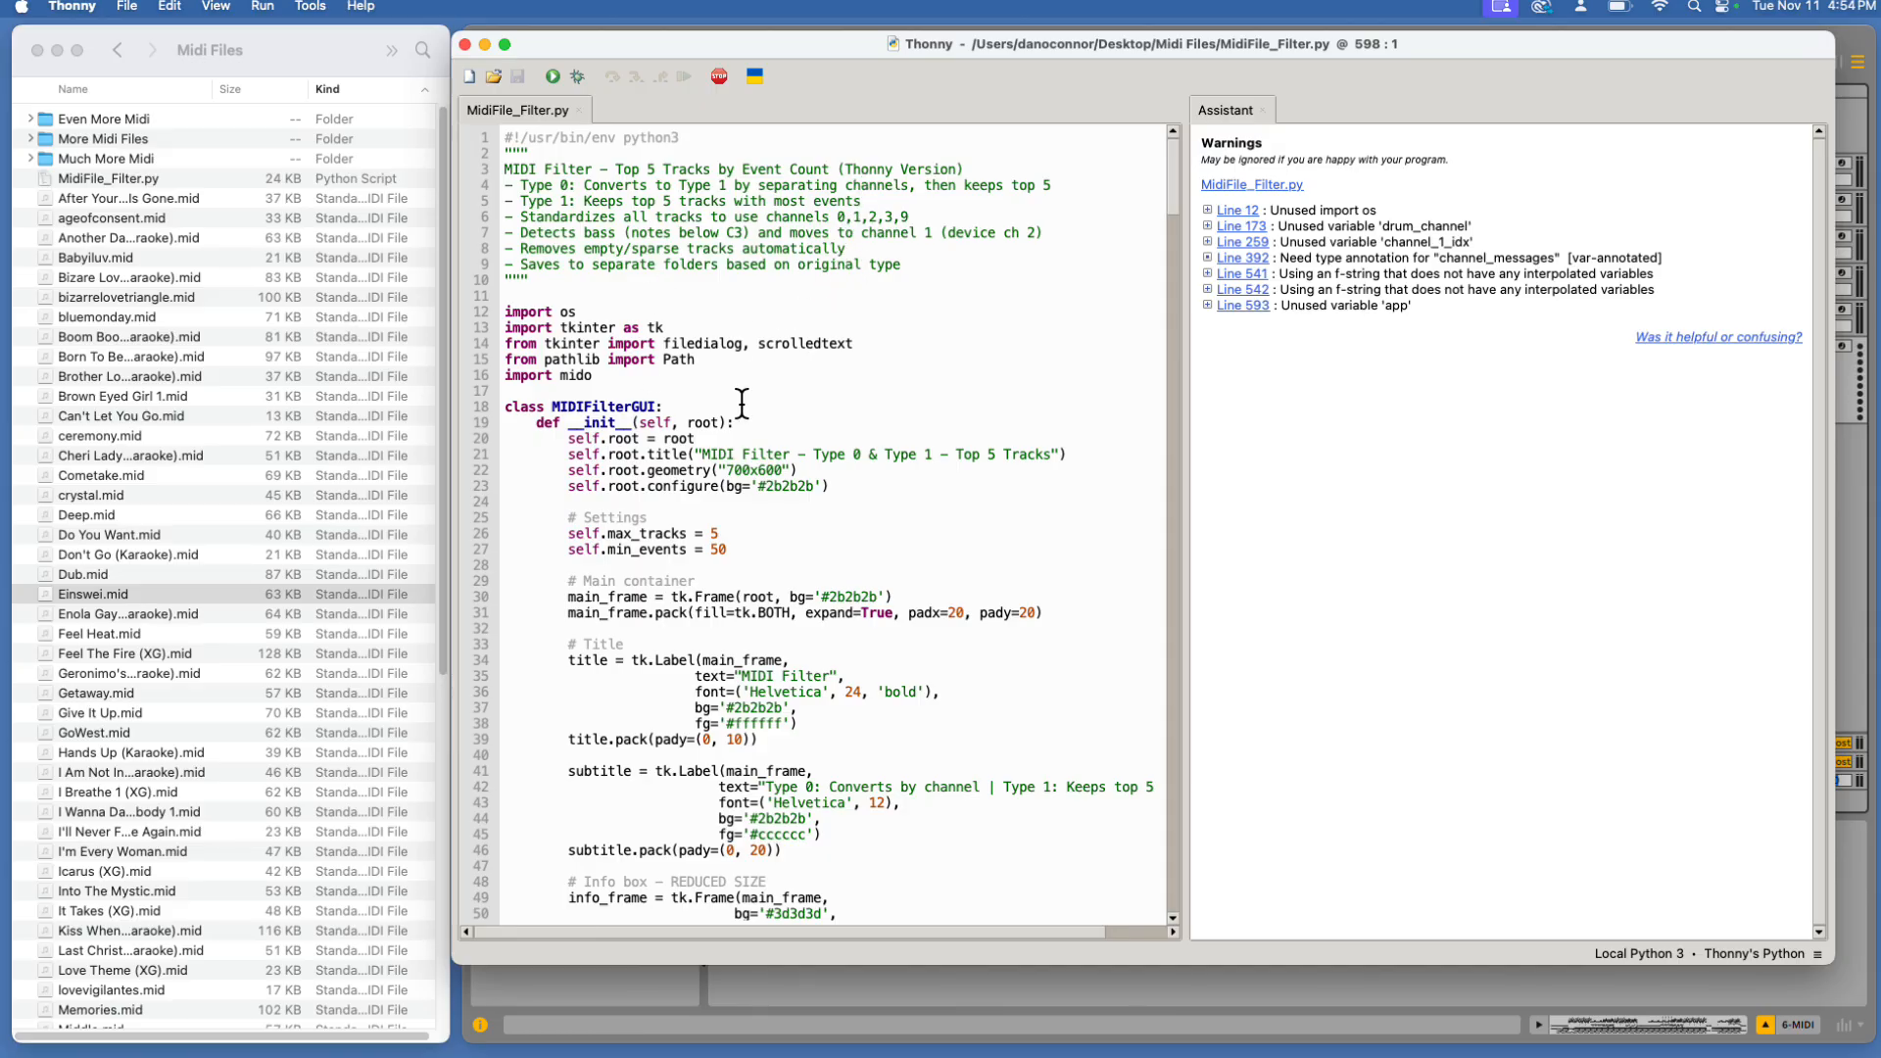
Scroll through the script and review its mido import line
scroll(764, 407, "down", 20)
scroll(784, 411, "down", 20)
scroll(784, 410, "down", 20)
scroll(784, 406, "down", 15)
scroll(784, 409, "up", 20)
scroll(784, 410, "up", 20)
scroll(784, 409, "up", 20)
left_click_drag(593, 376, 563, 375)
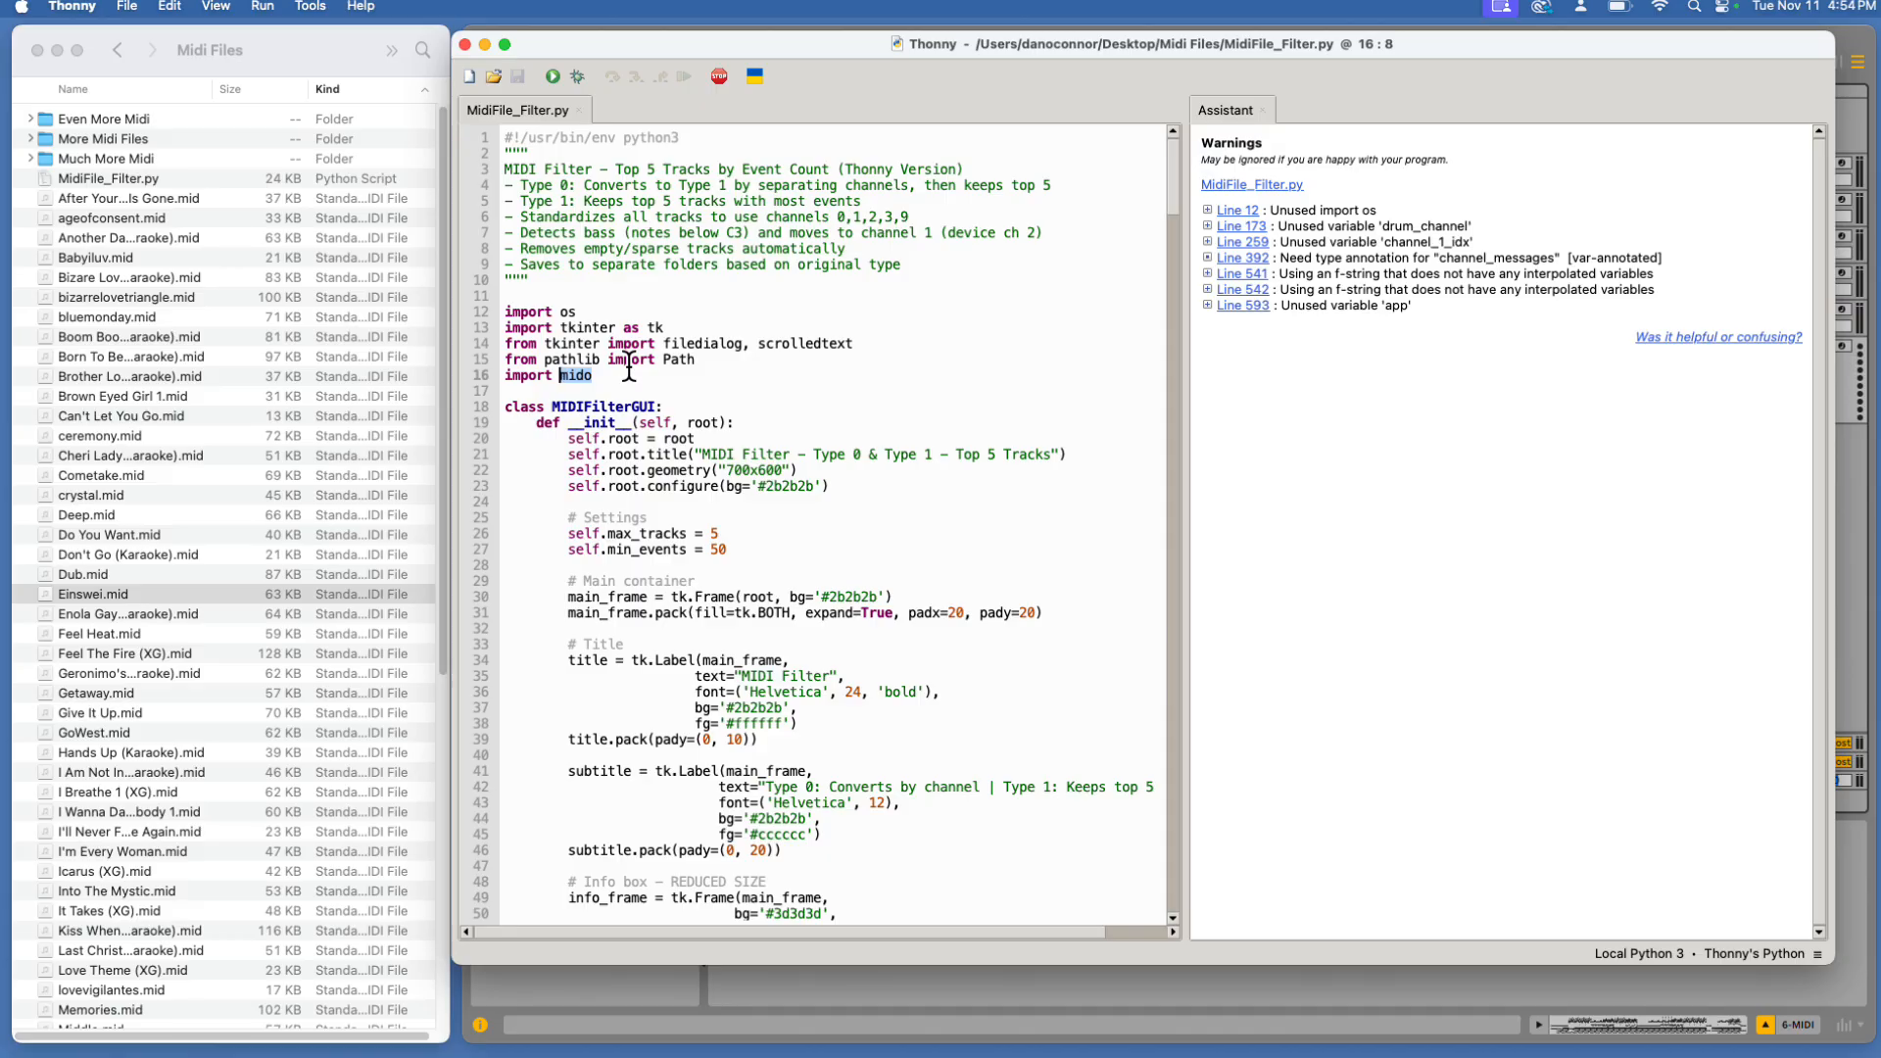
left_click(607, 376)
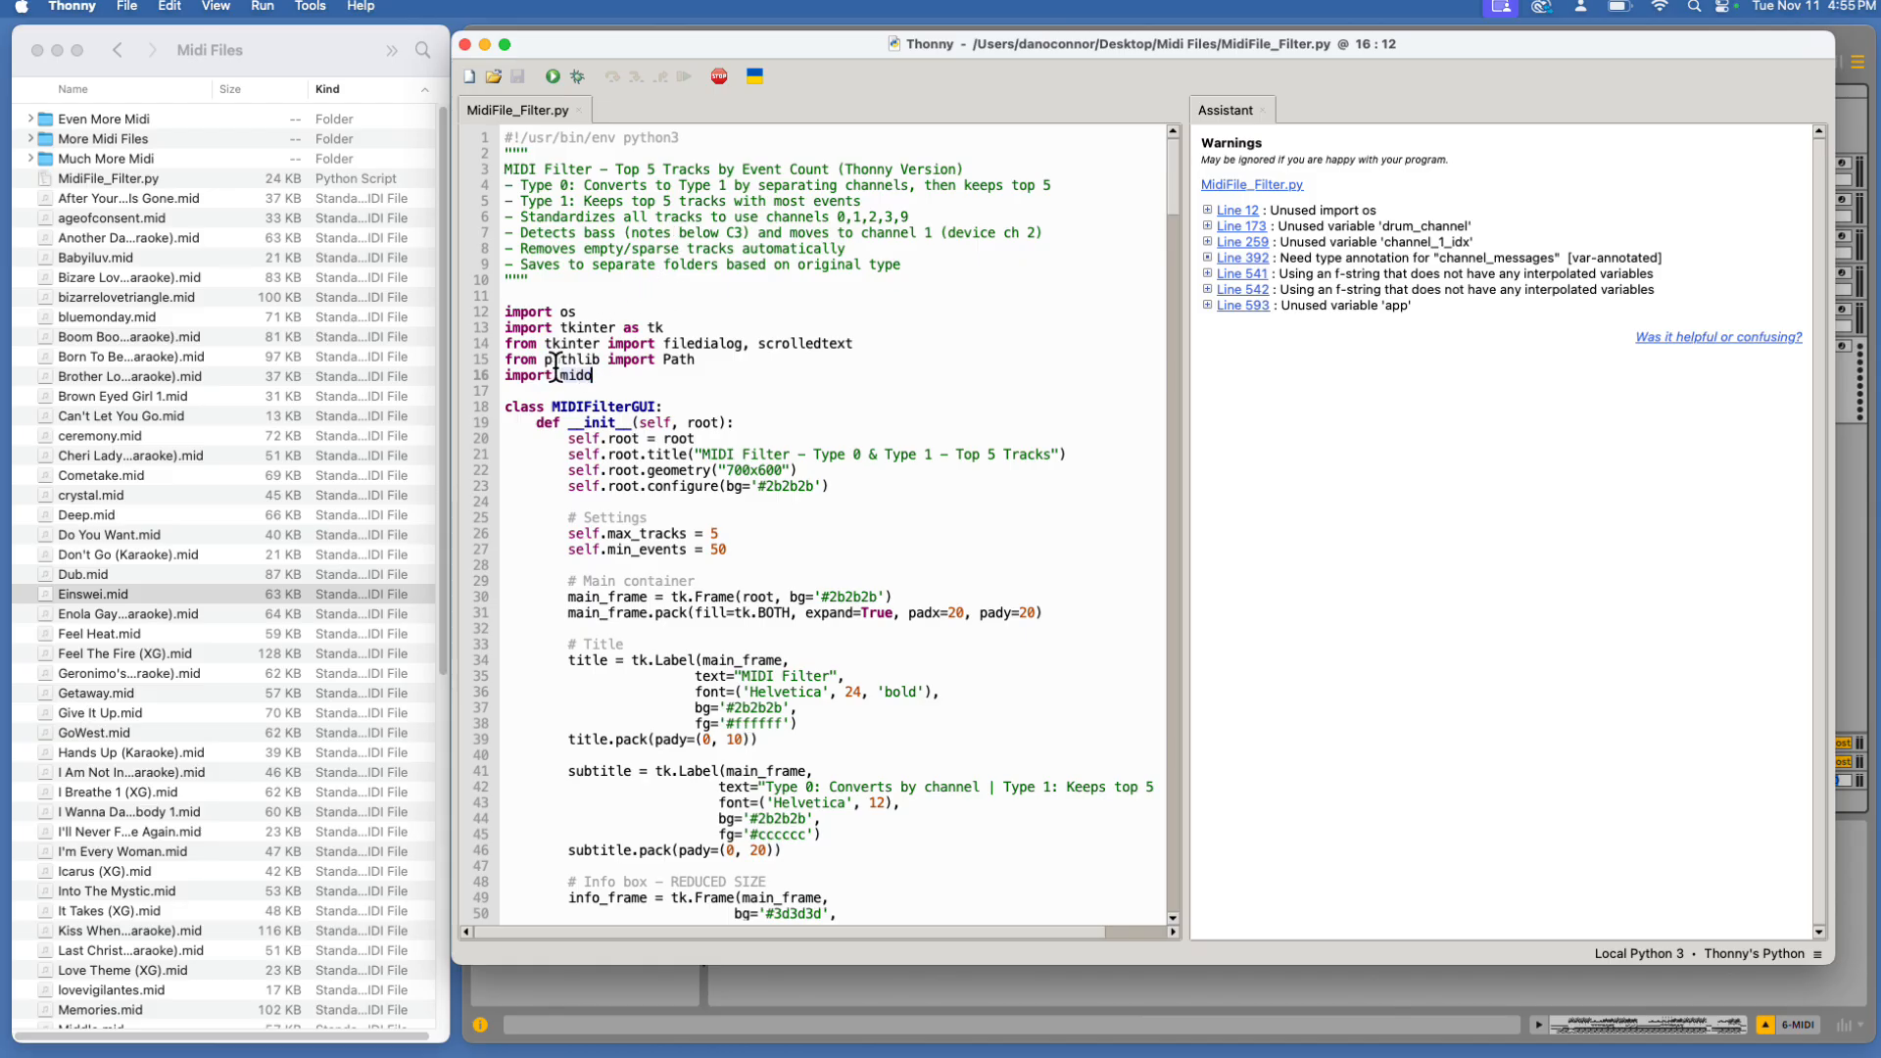
Search the package manager for mido and check its installation, then close the dialog
left_click(312, 5)
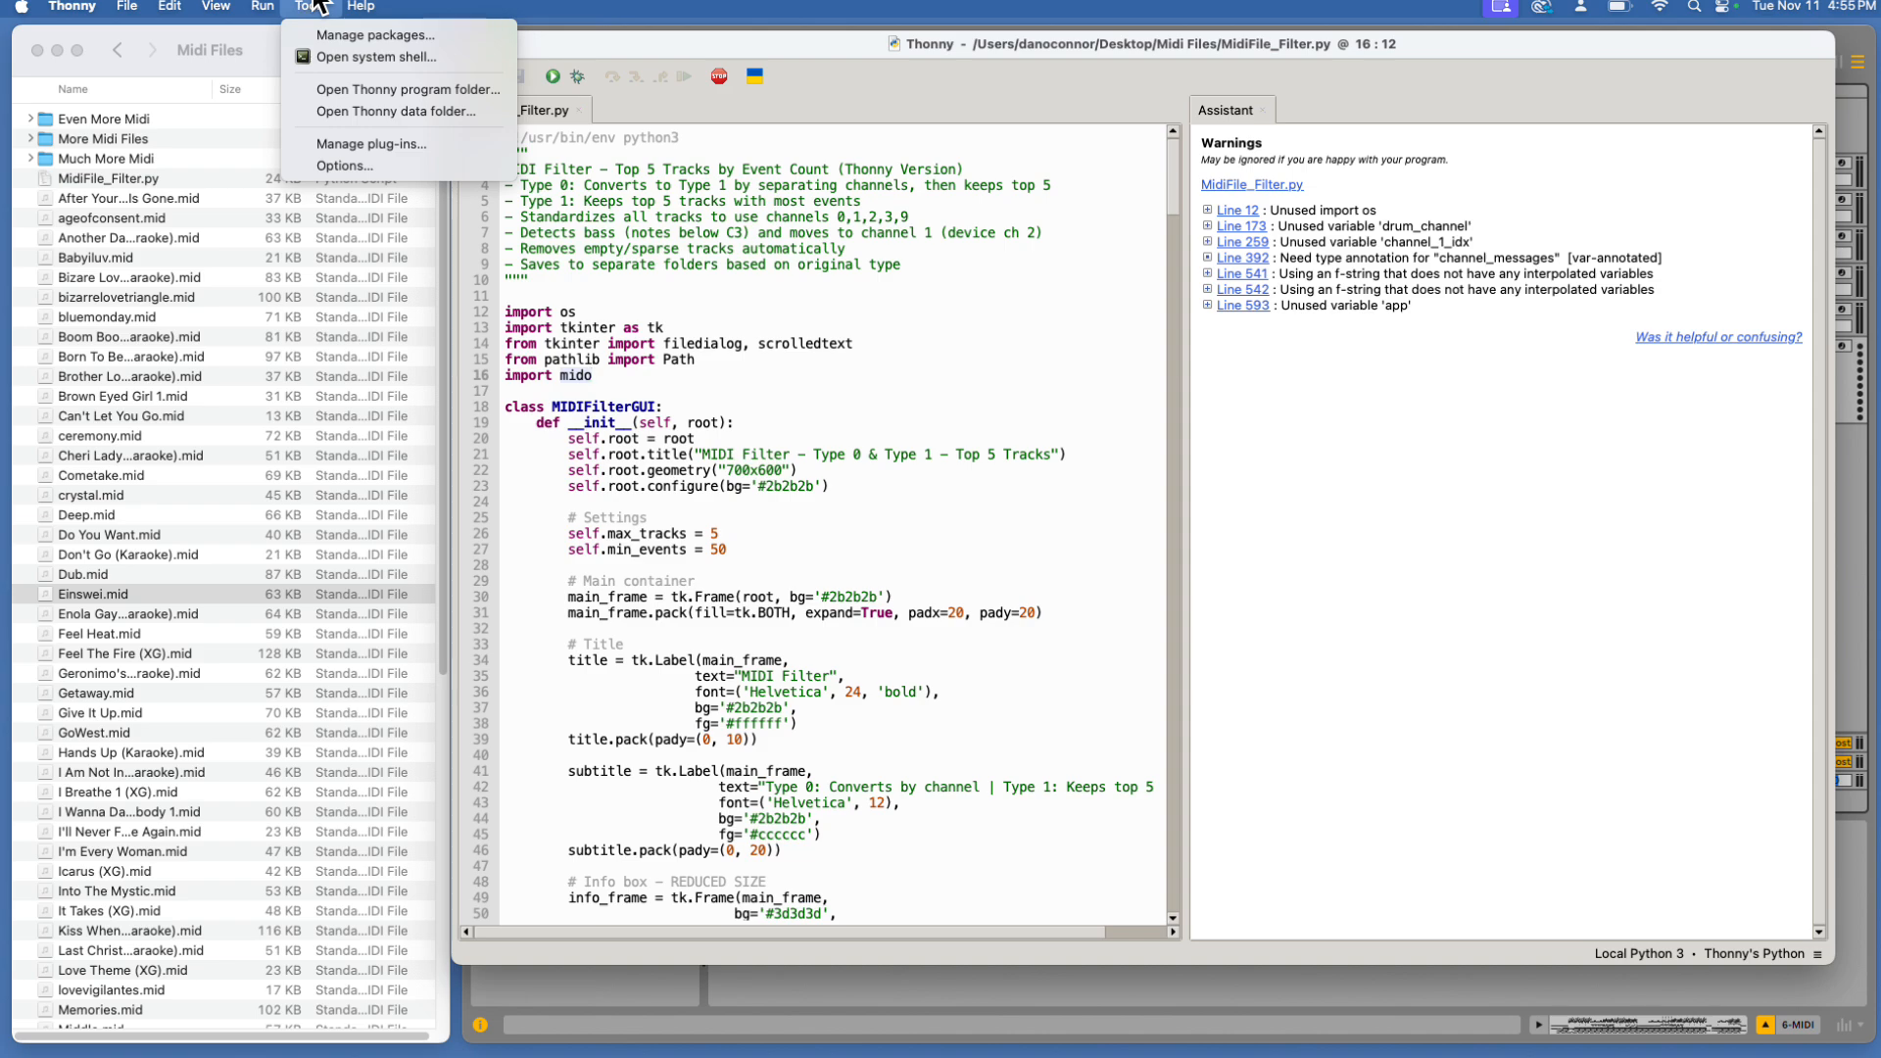
left_click(338, 33)
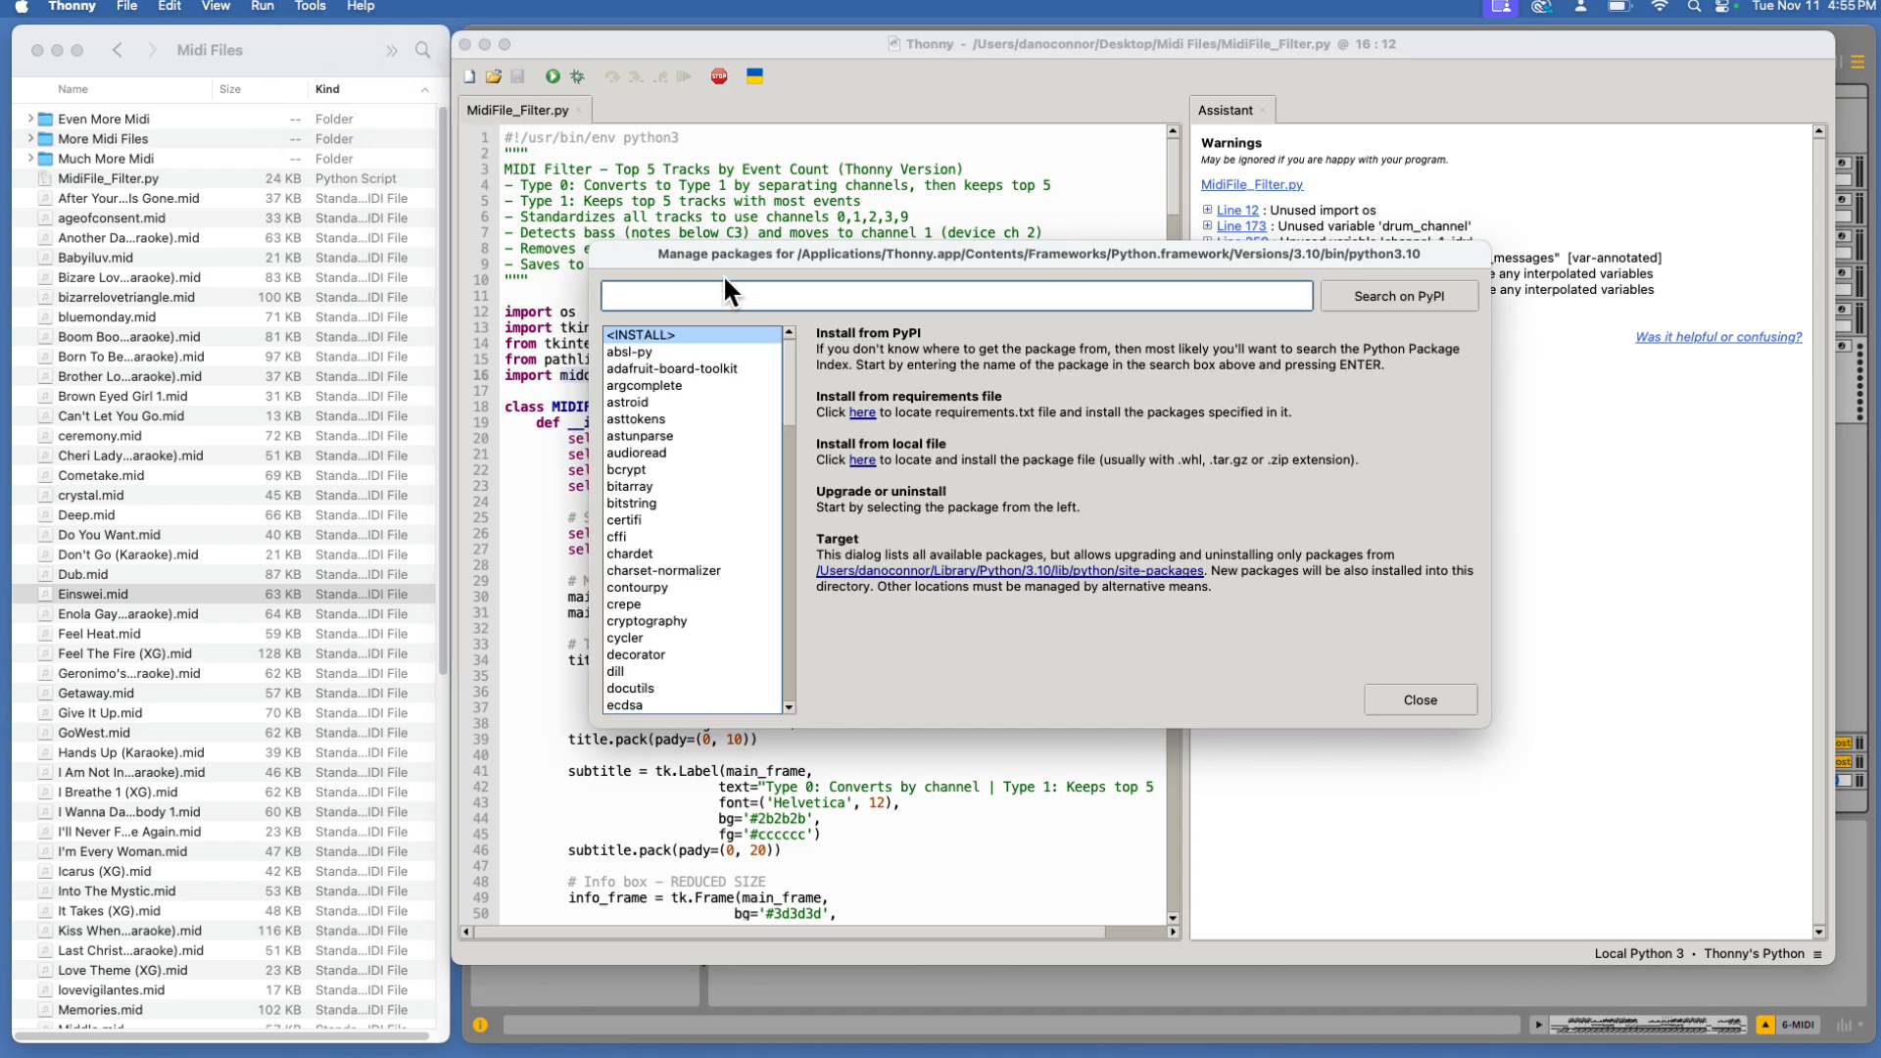
type("mido")
key("Return")
left_click(840, 361)
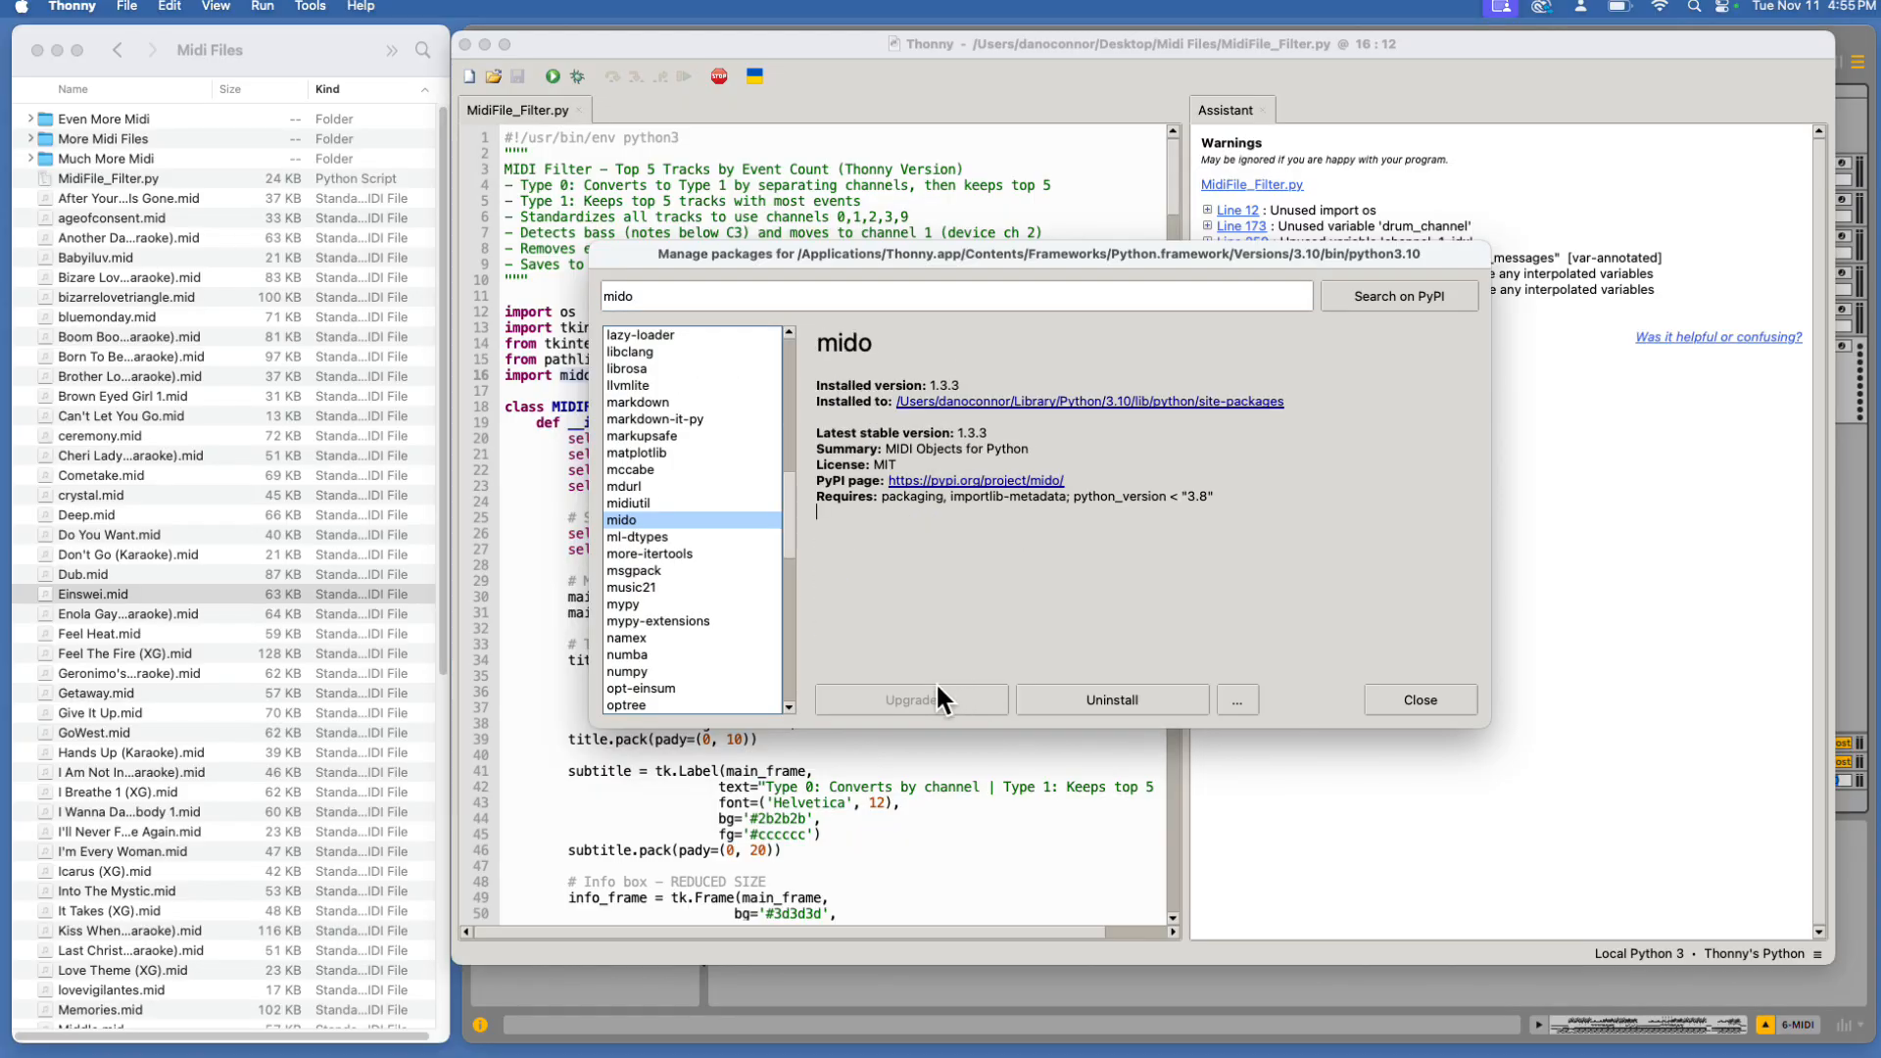
left_click(1420, 696)
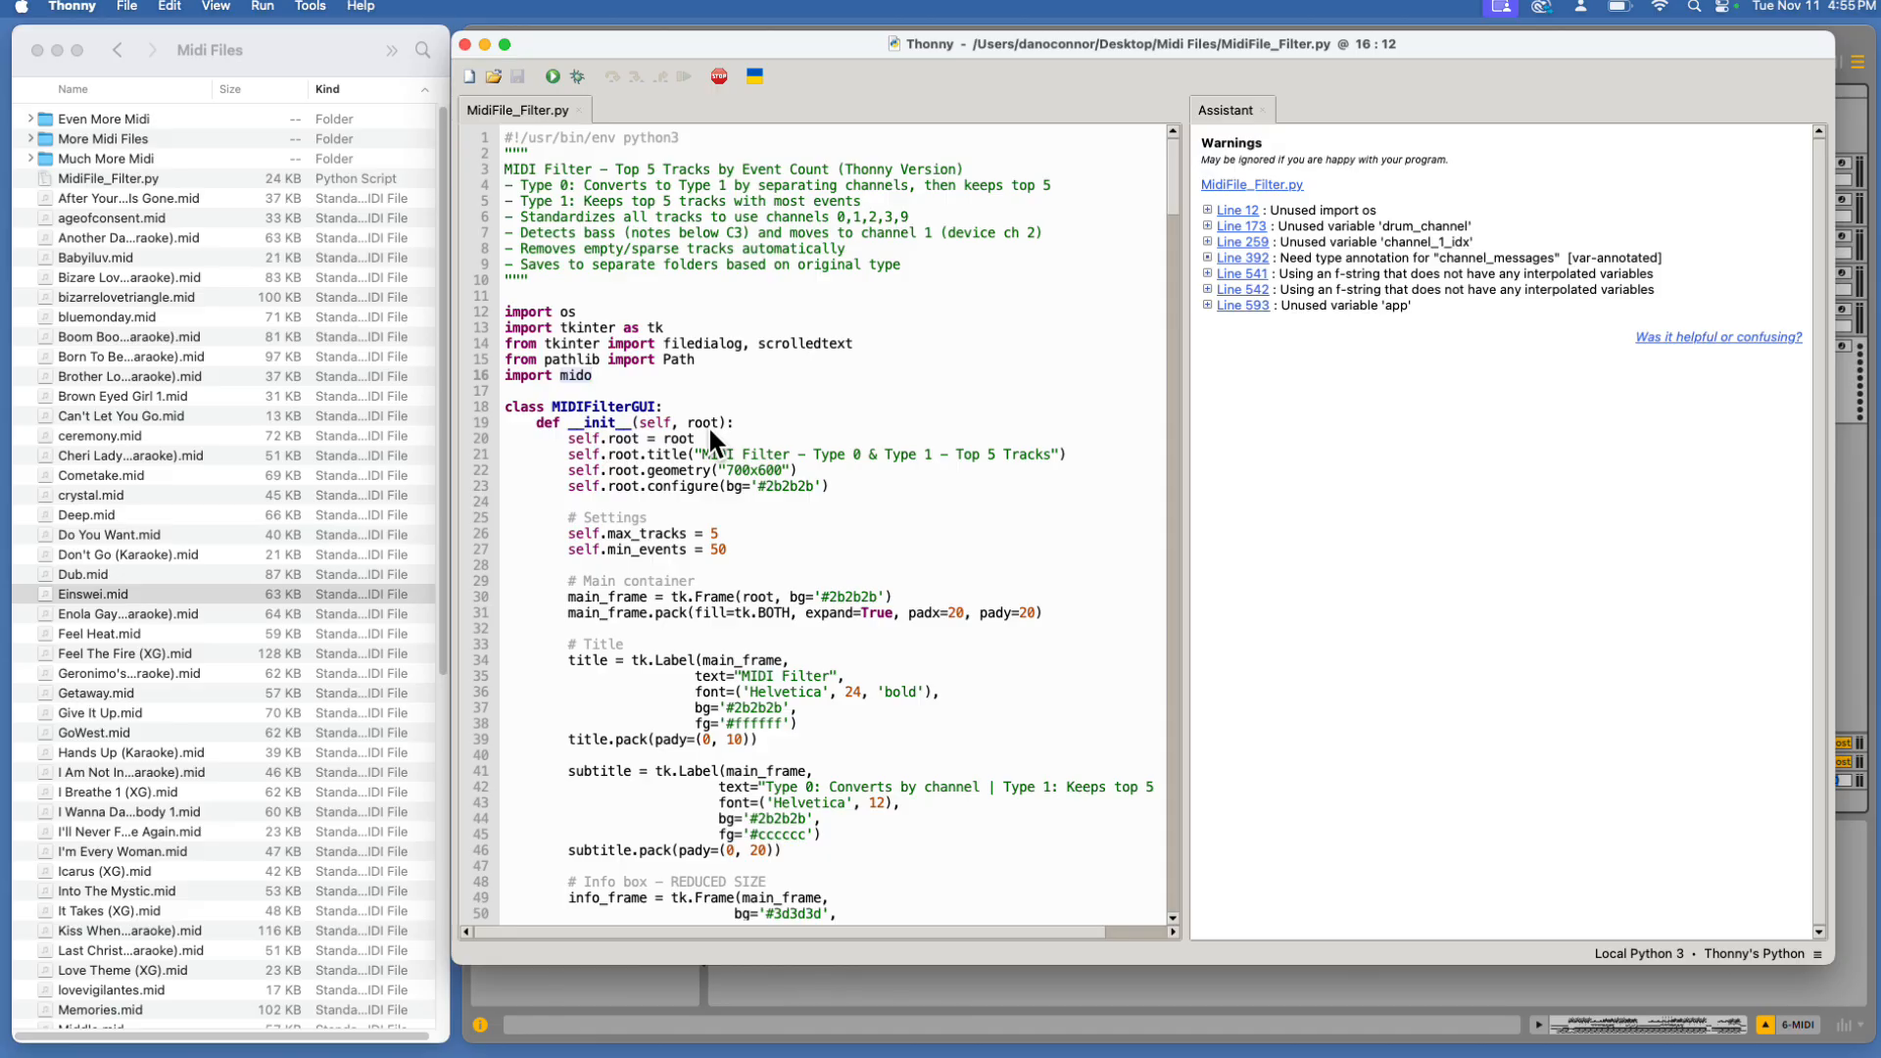
Run the MidiFile_Filter.py script and reposition the MIDI Filter window
left_click(554, 69)
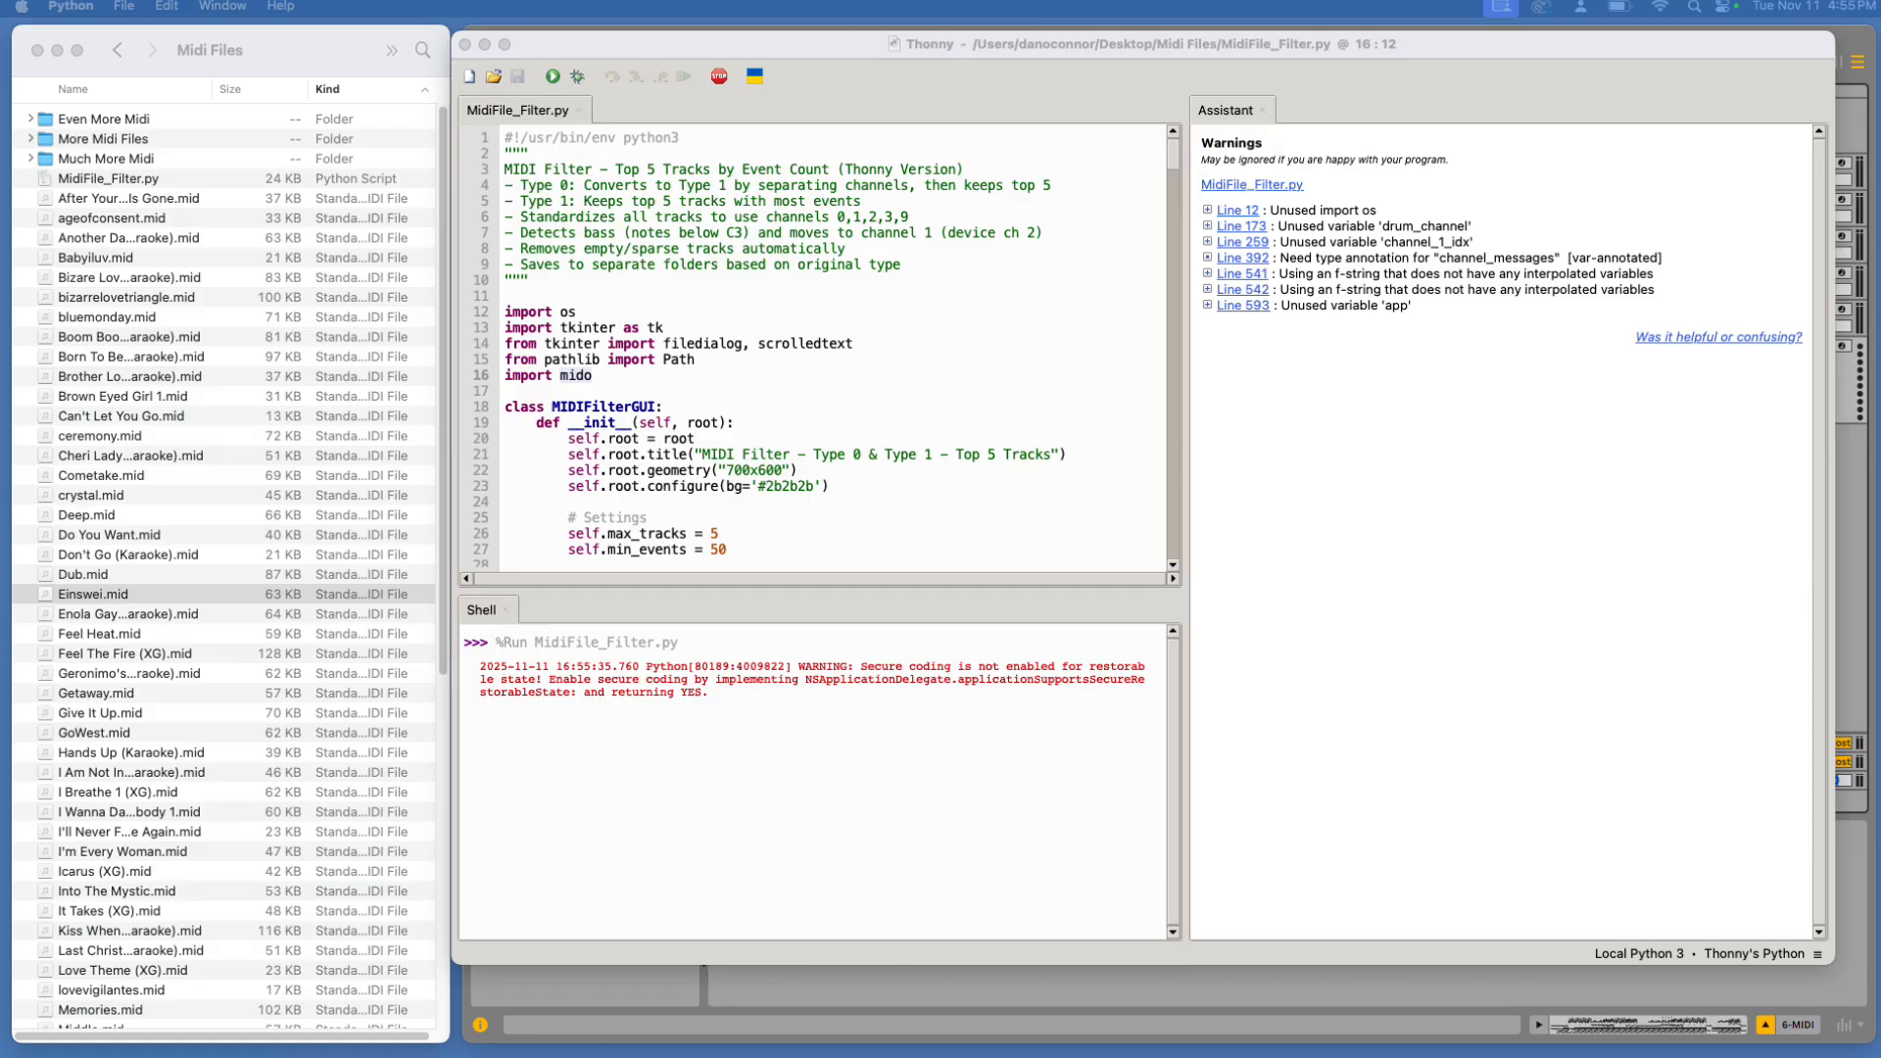
left_click_drag(793, 184, 892, 178)
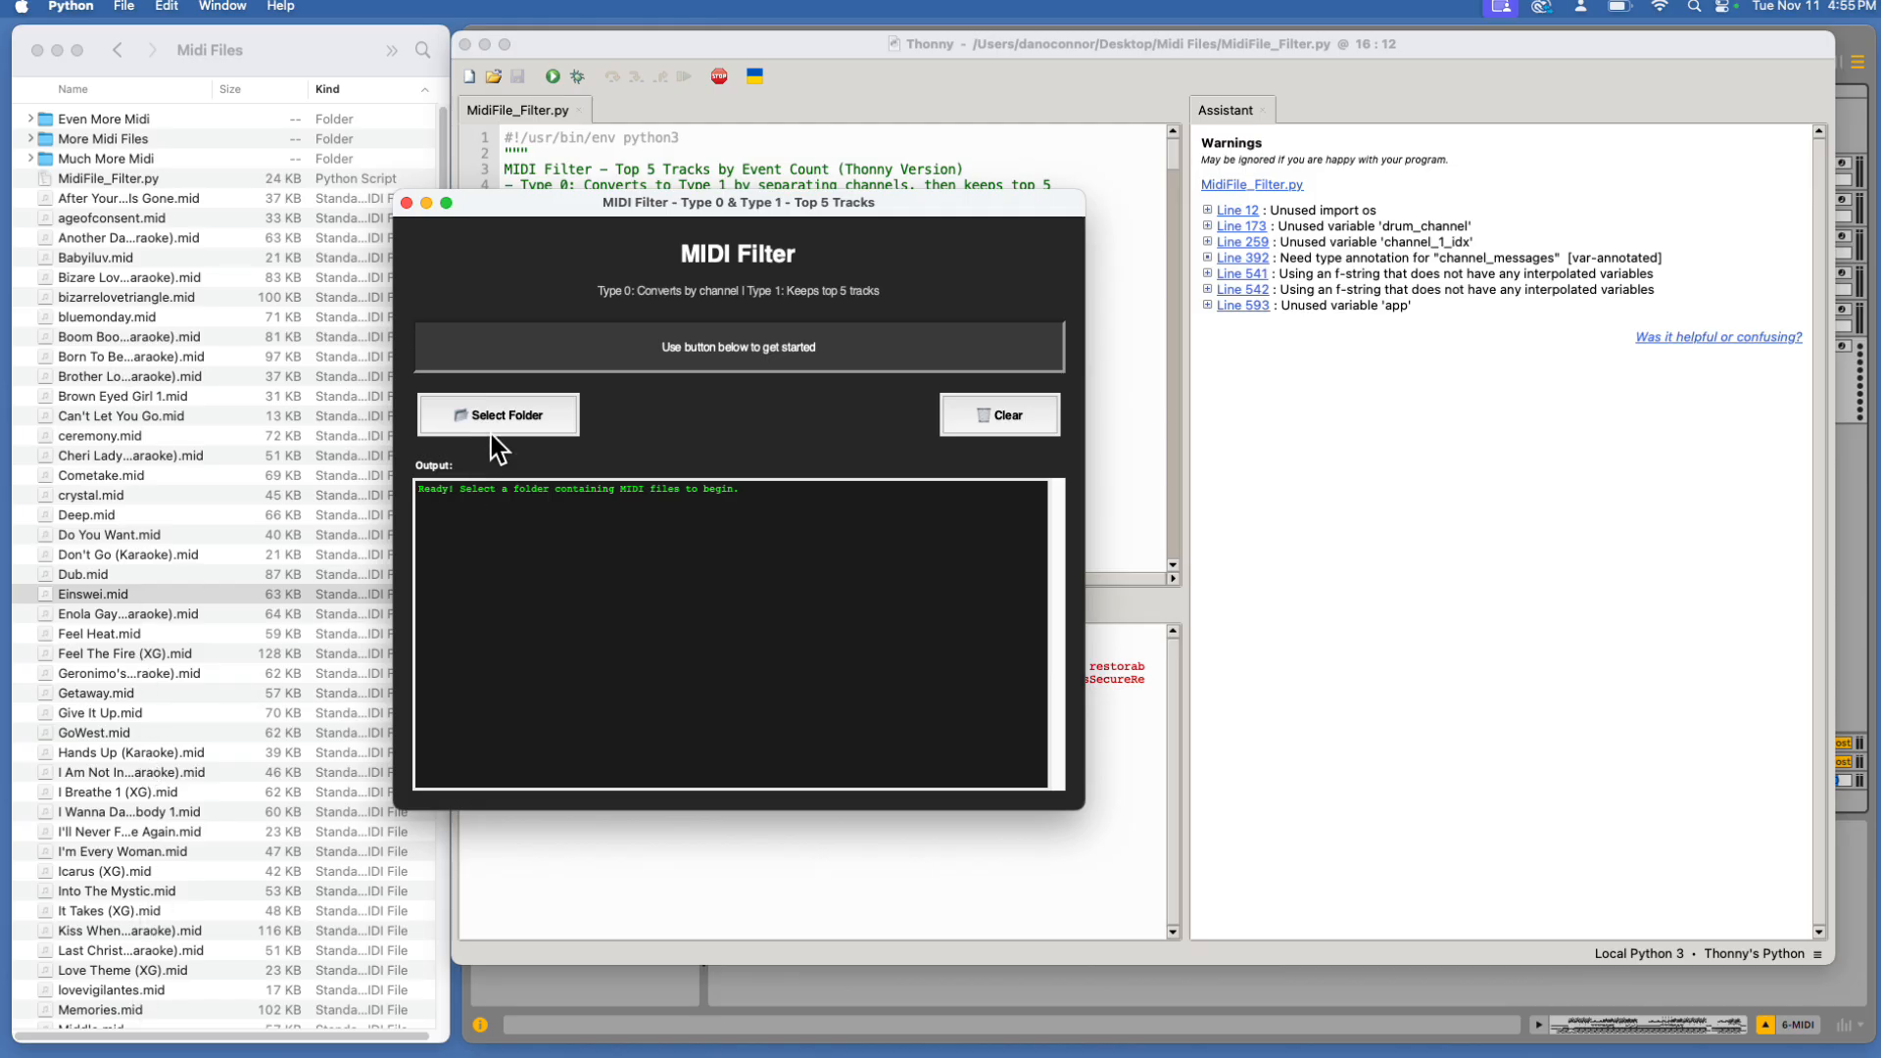
Process the Midi Files folder with the MIDI Filter, then close the filter window
left_click(523, 421)
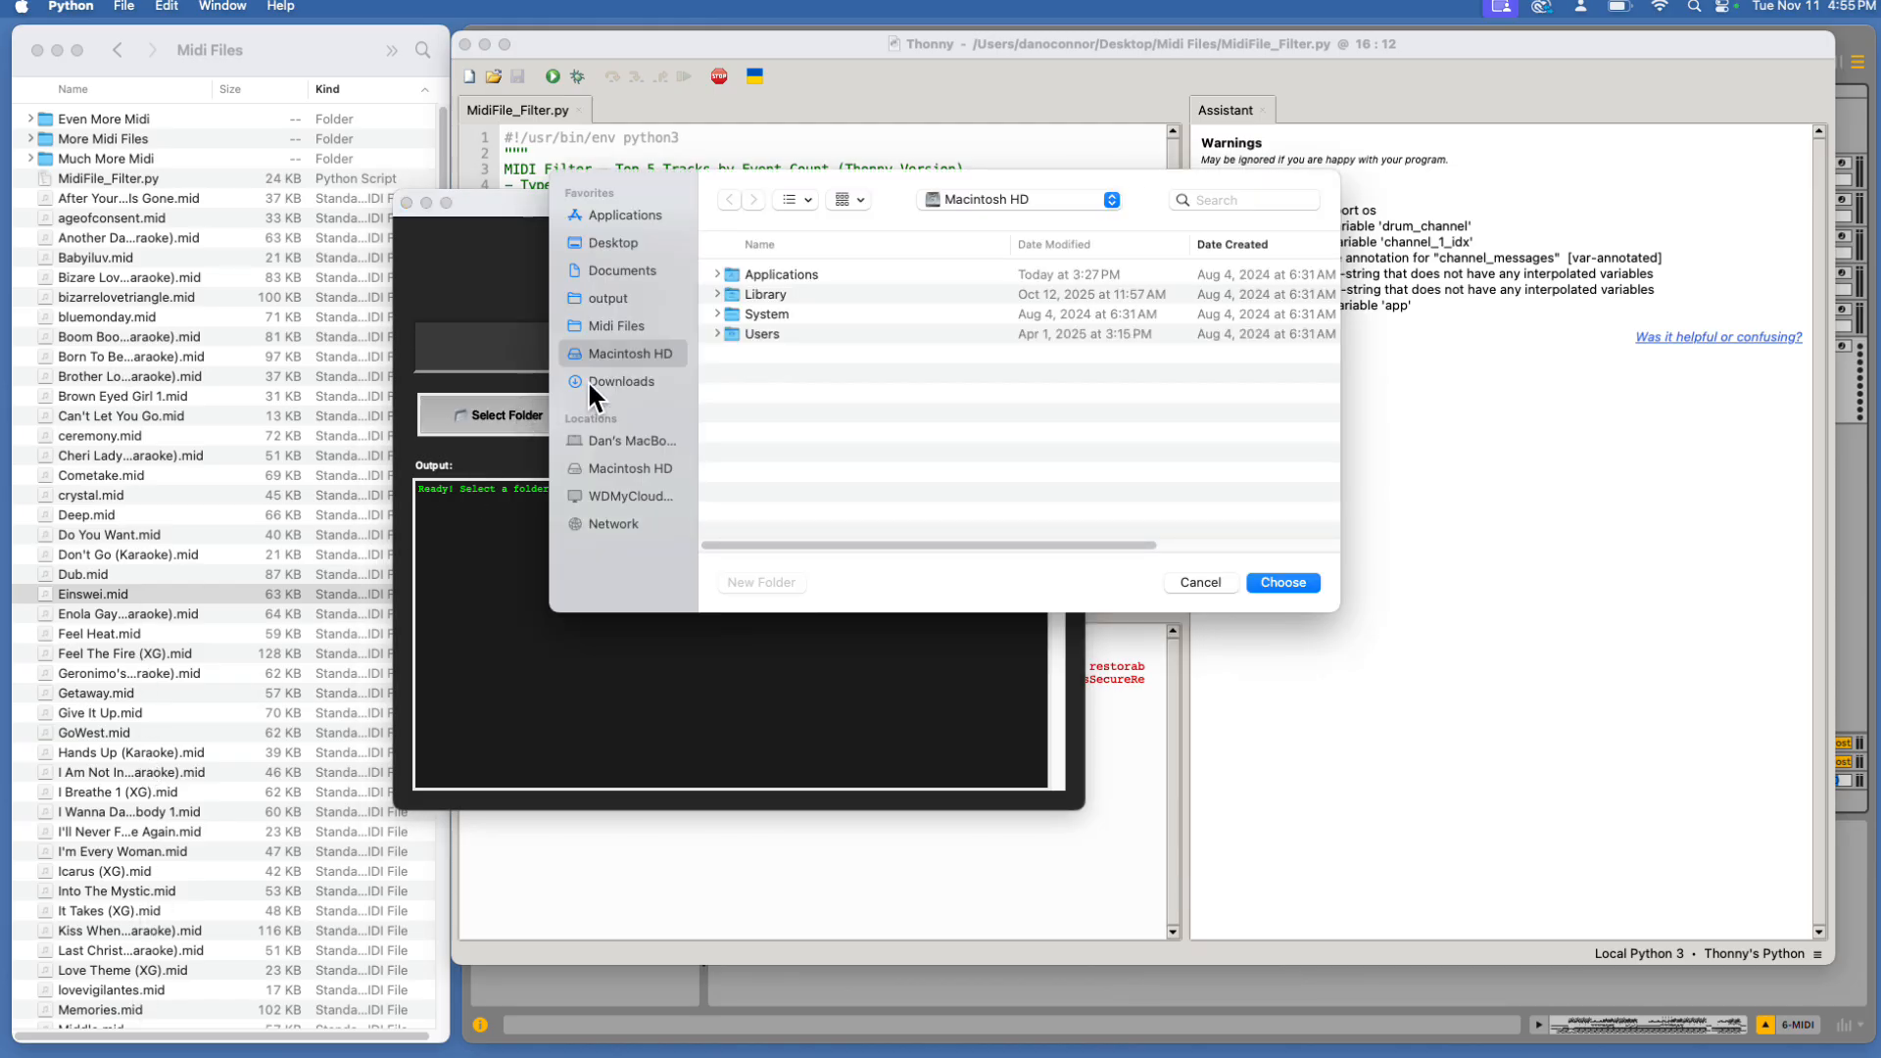
left_click(639, 324)
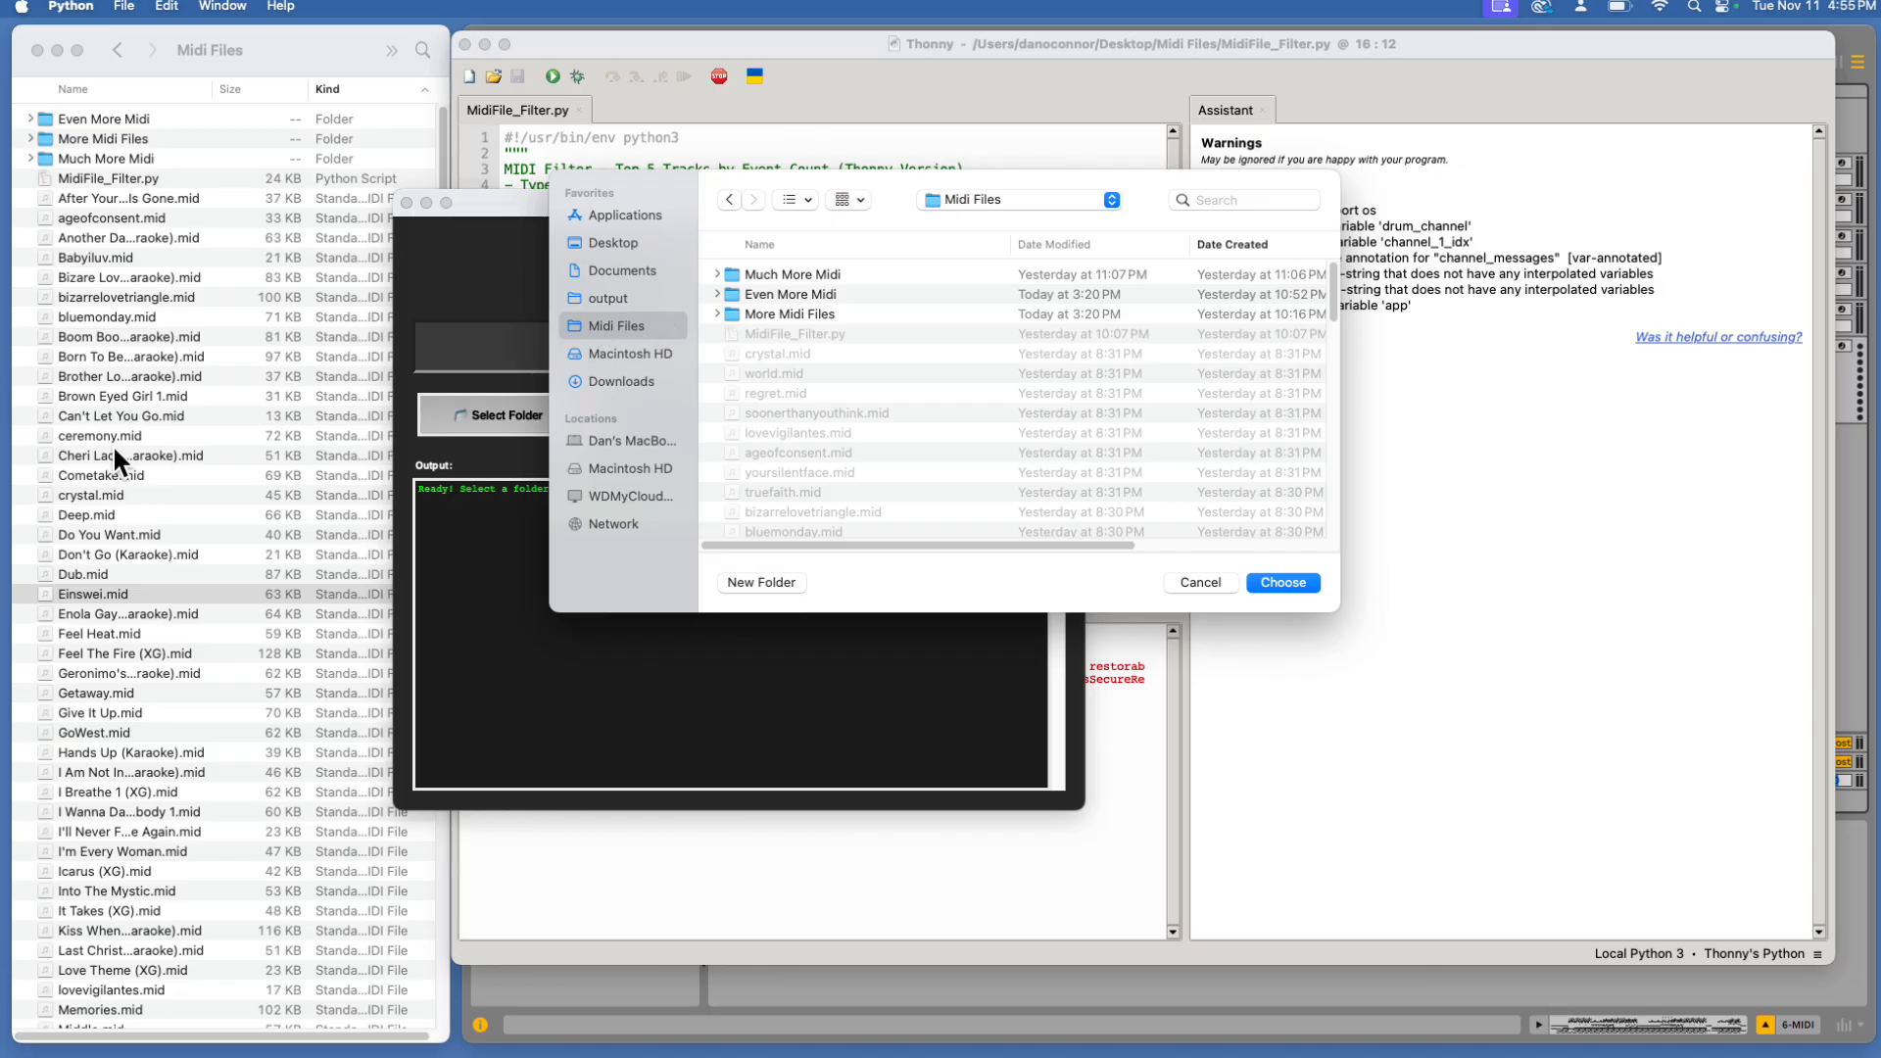
left_click(1301, 582)
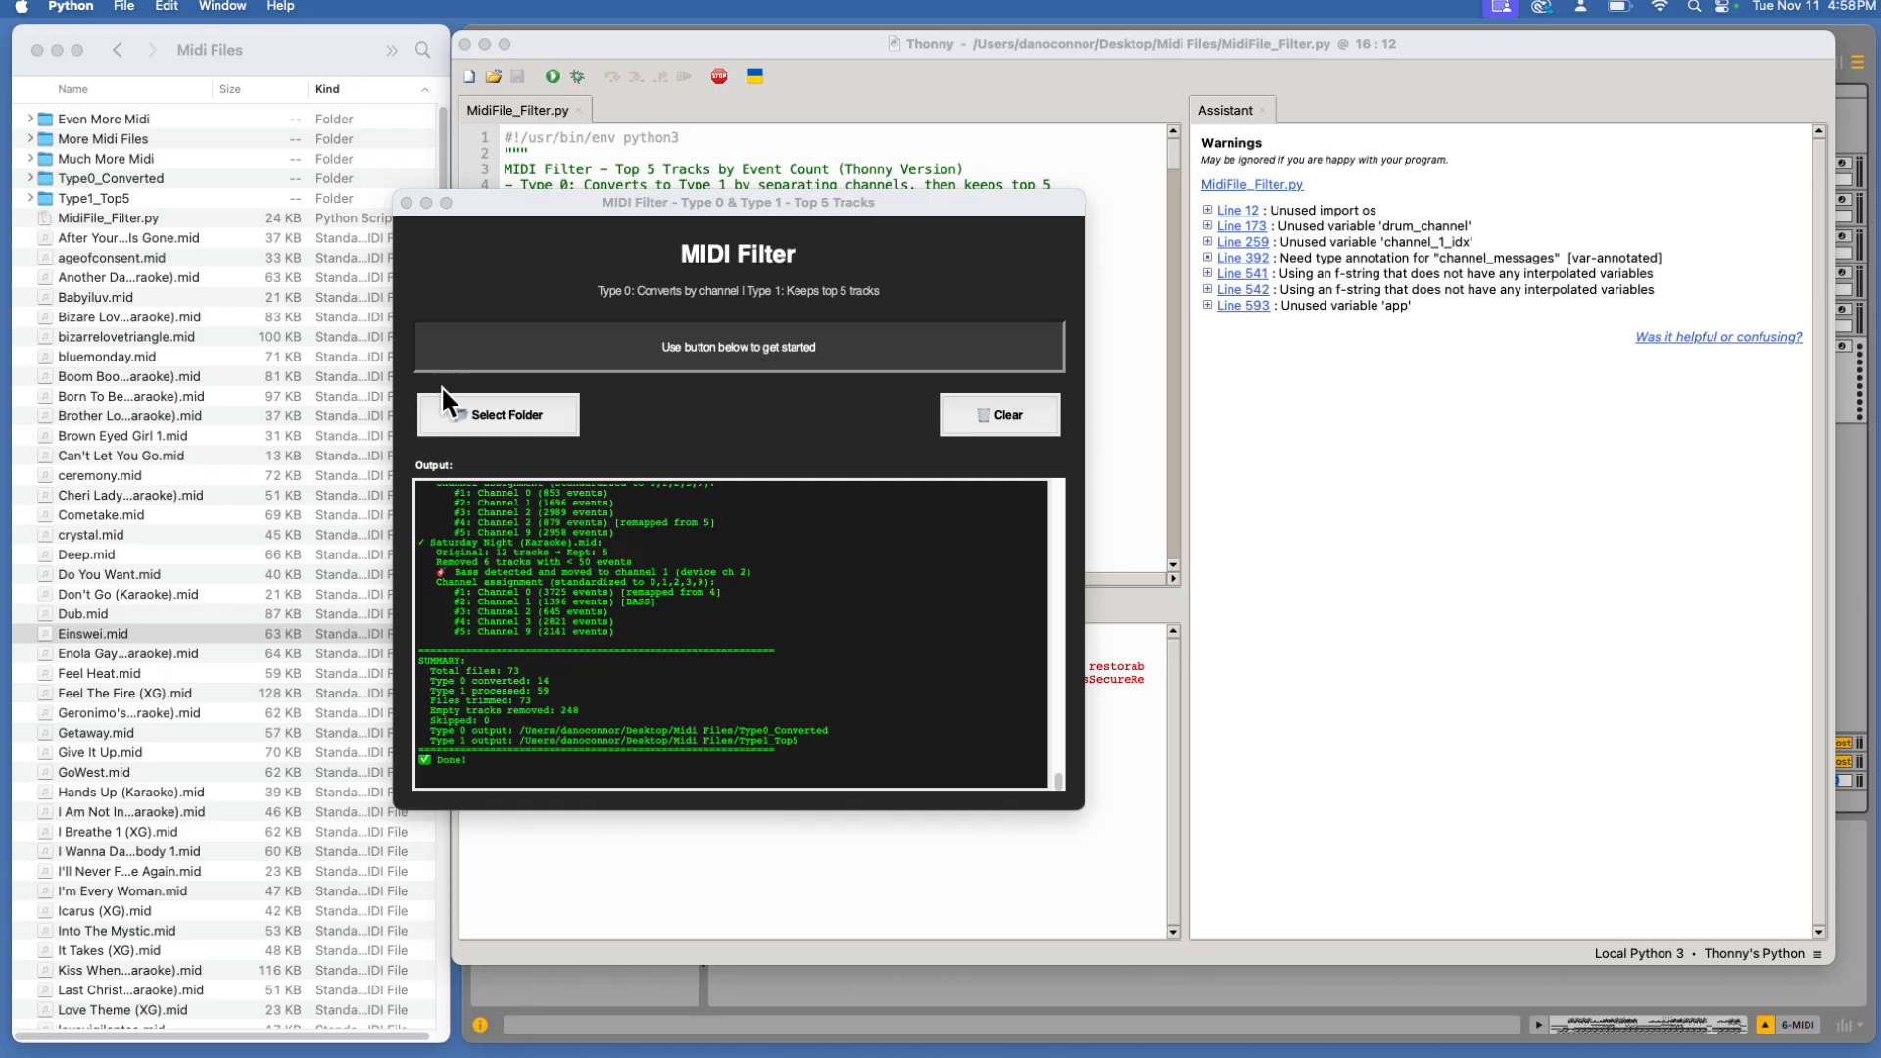
left_click(406, 203)
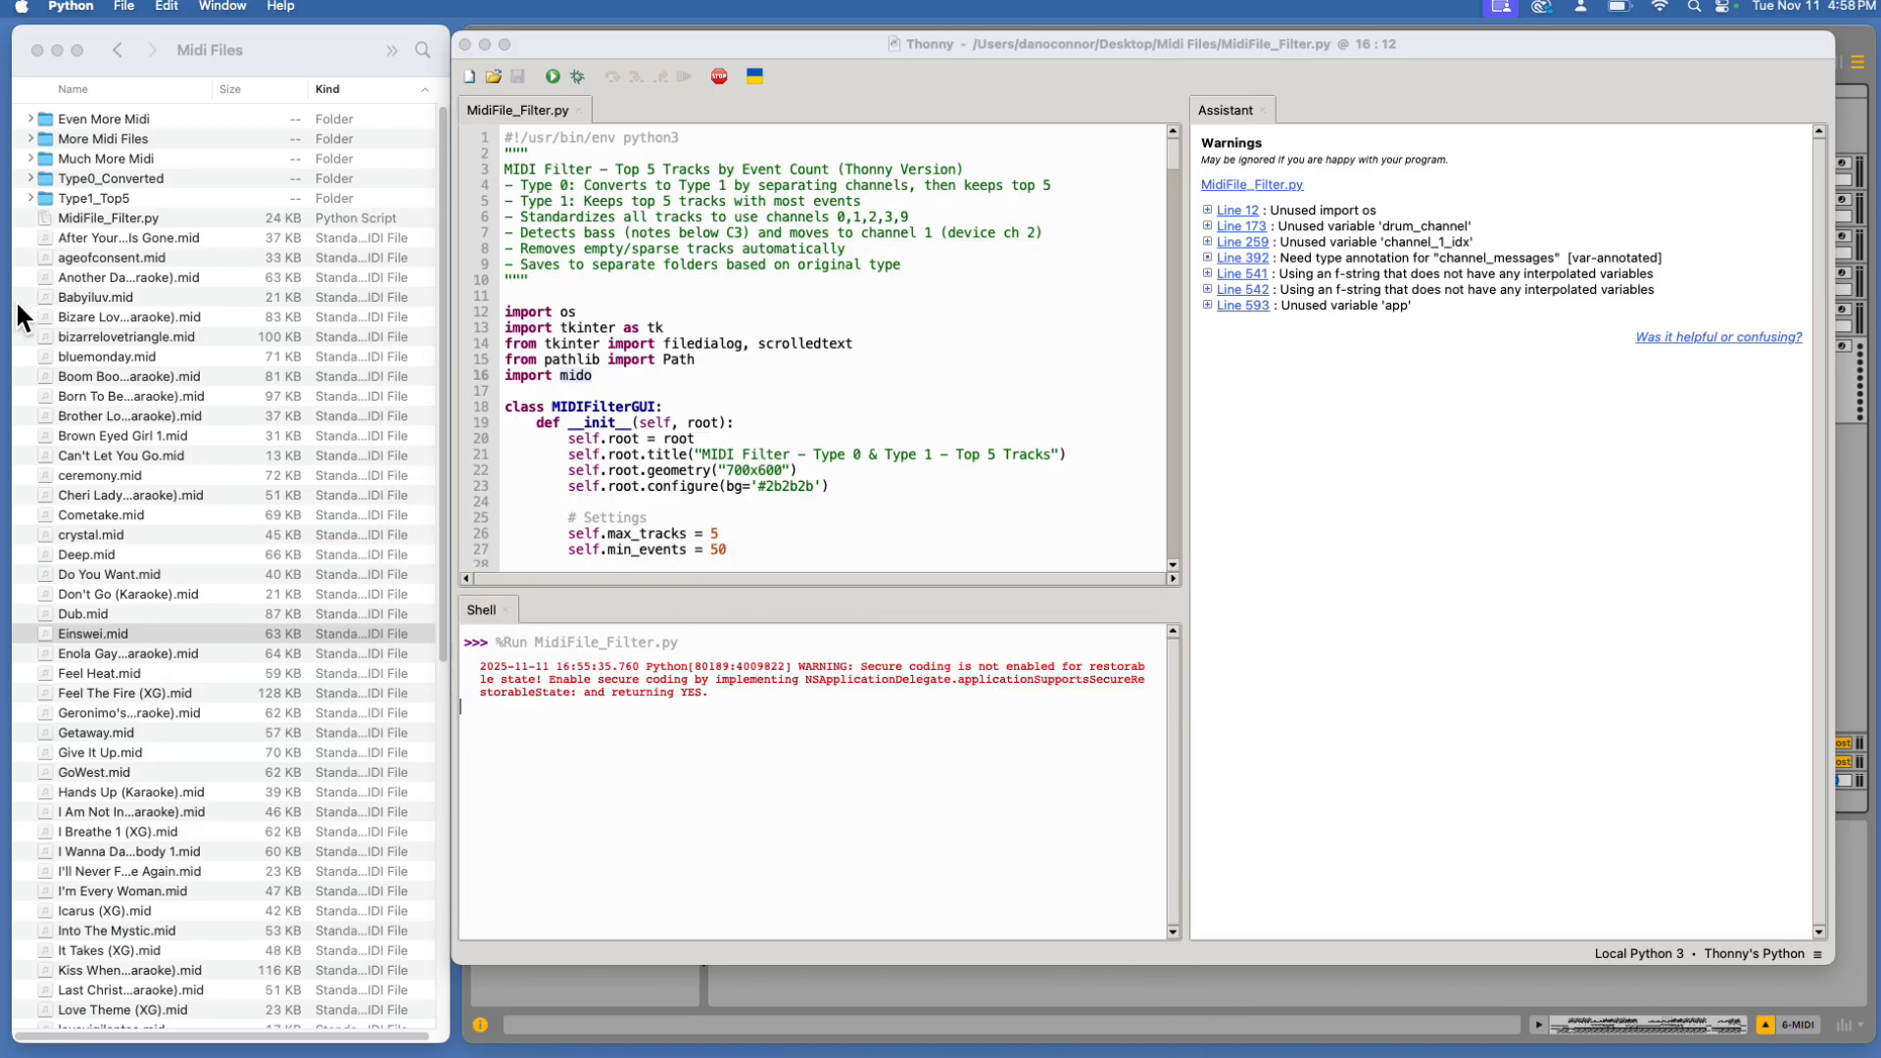
Expand the Type0_Converted output folder and switch to Ableton Live
left_click(36, 168)
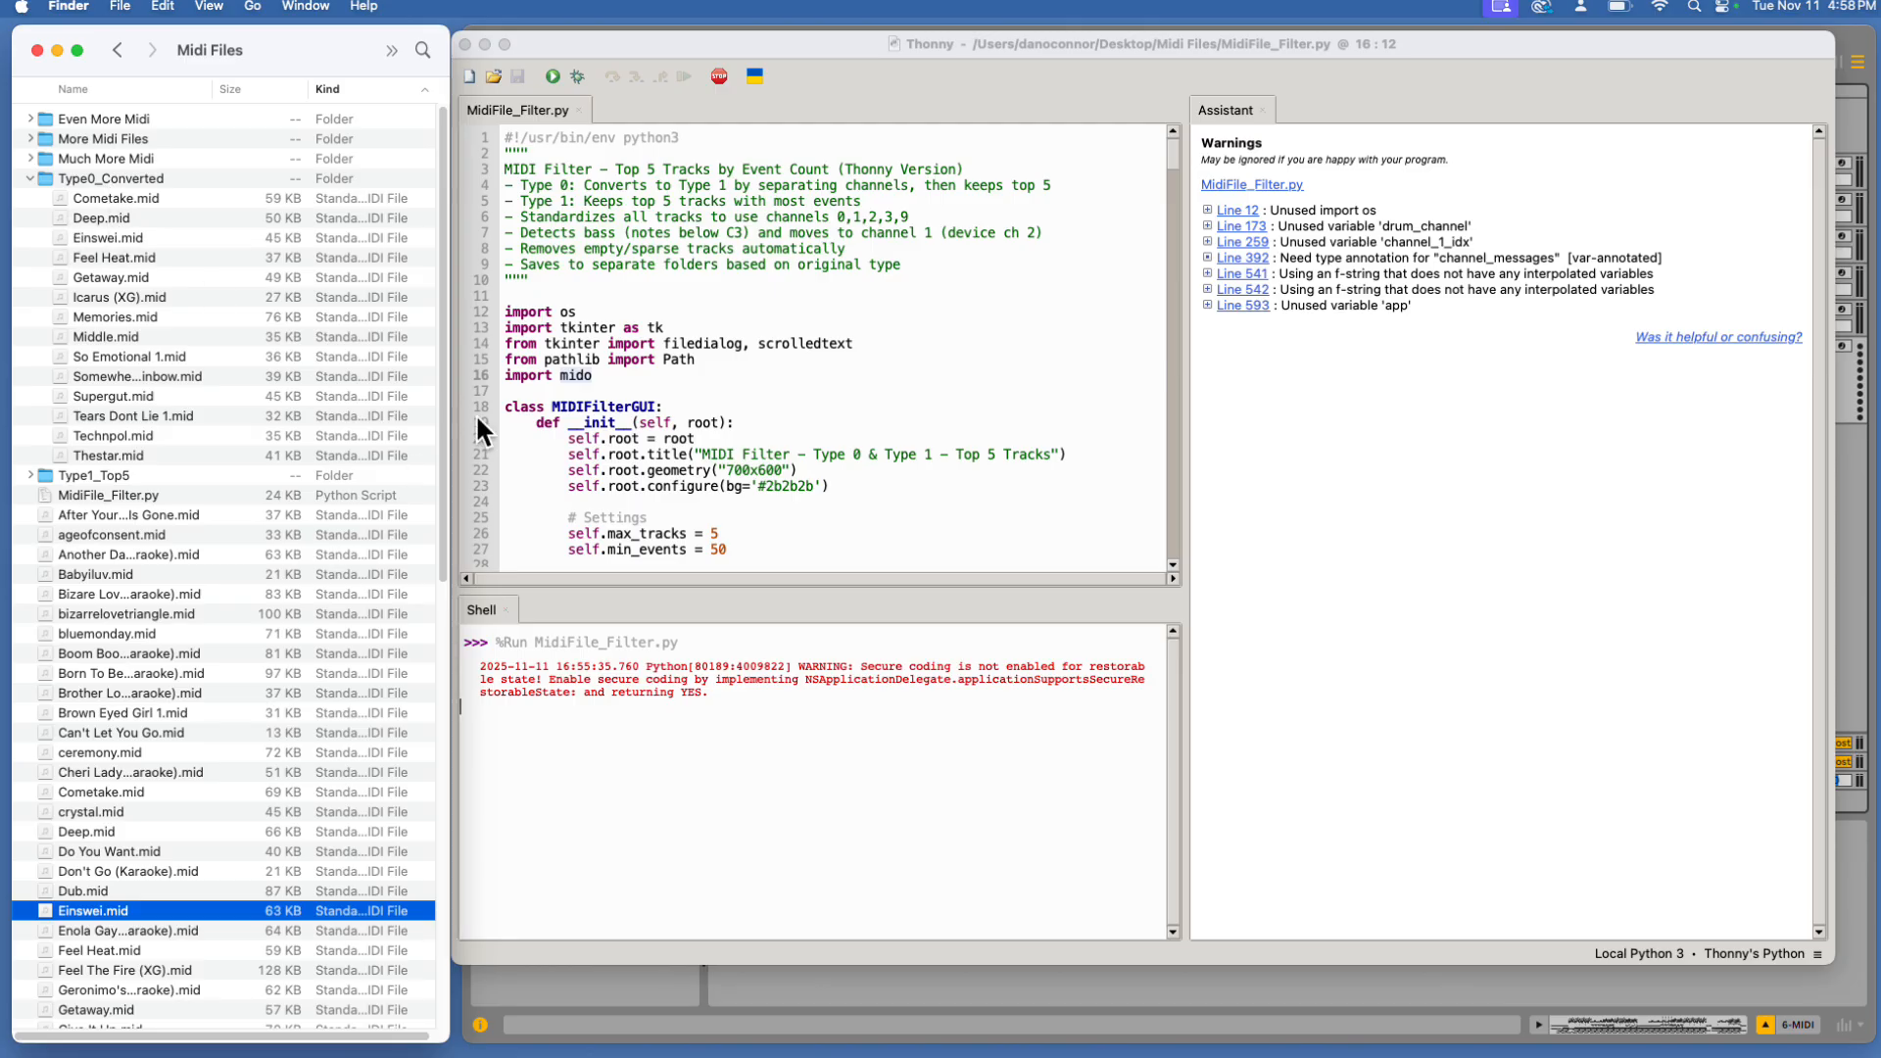
mouse_move(932, 1050)
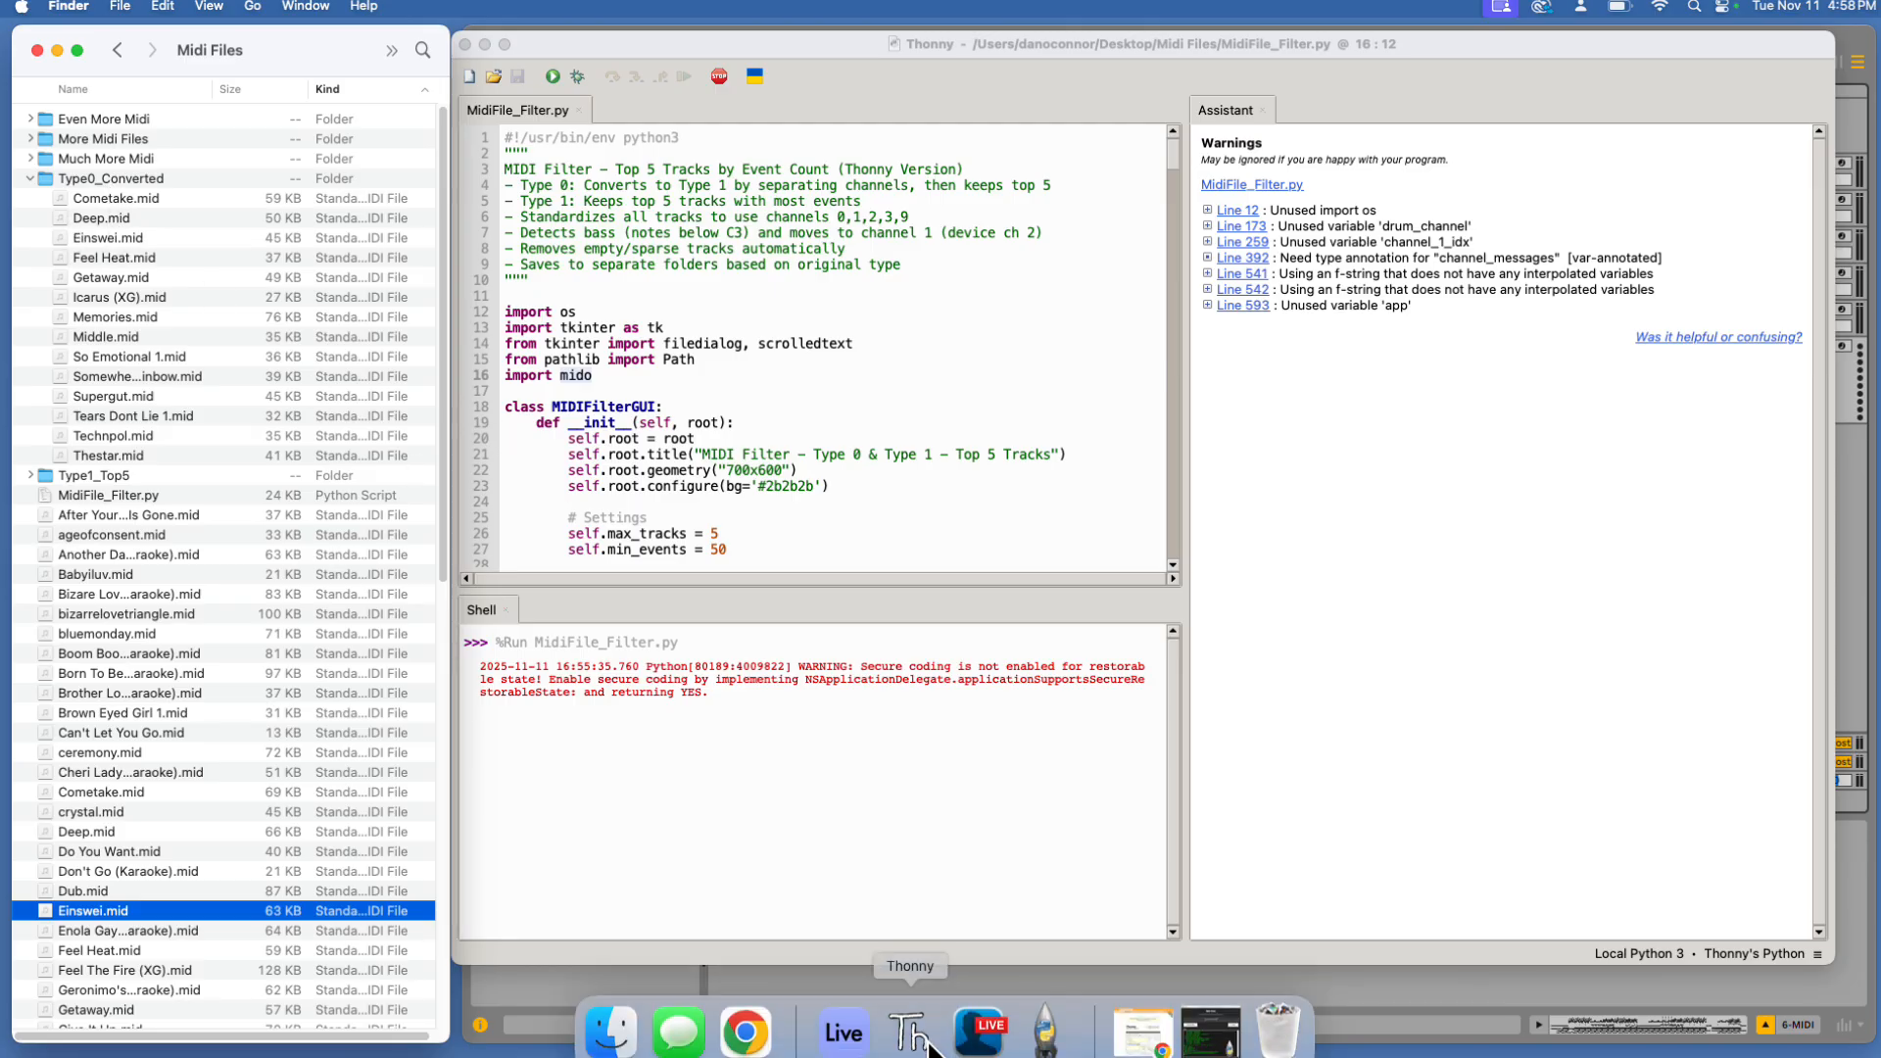
left_click(843, 1043)
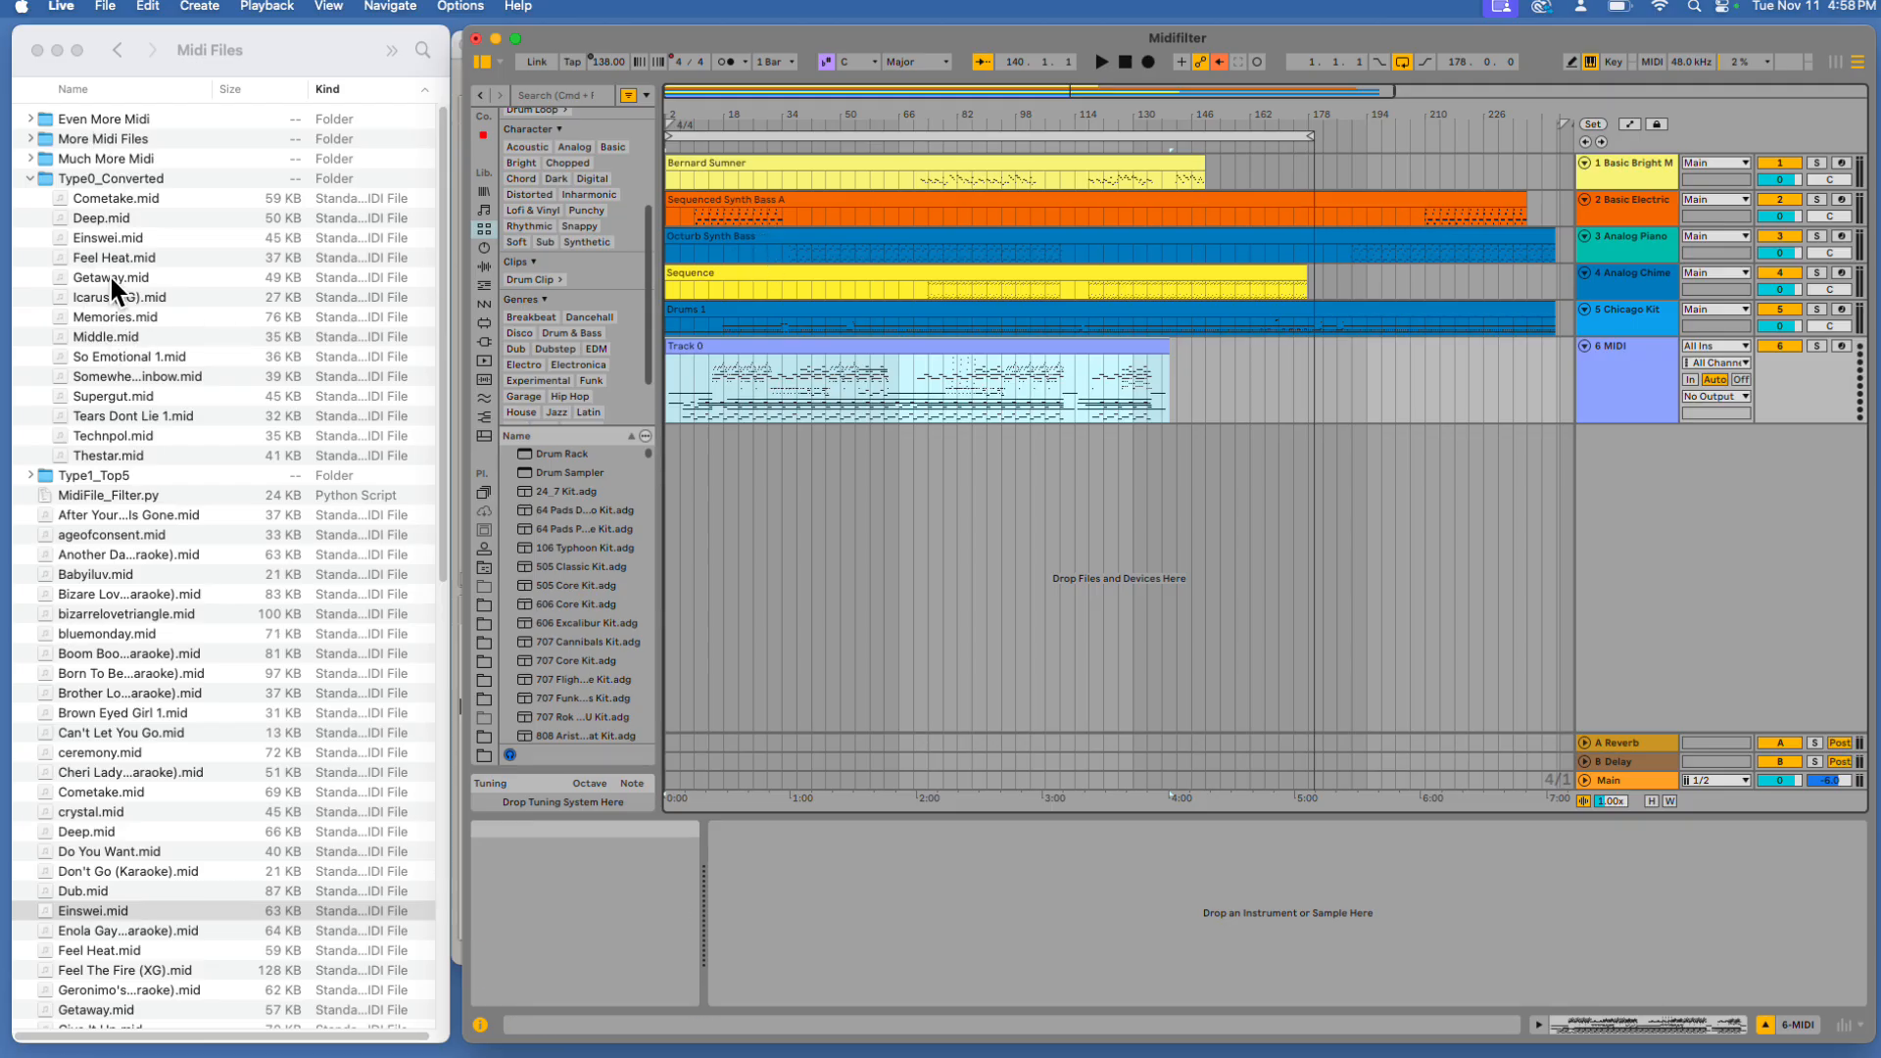
Import Type0_Converted's Einswei.mid into the arrangement's first track and delete the Track 0 clip on the 6 MIDI track
left_click_drag(103, 237, 673, 151)
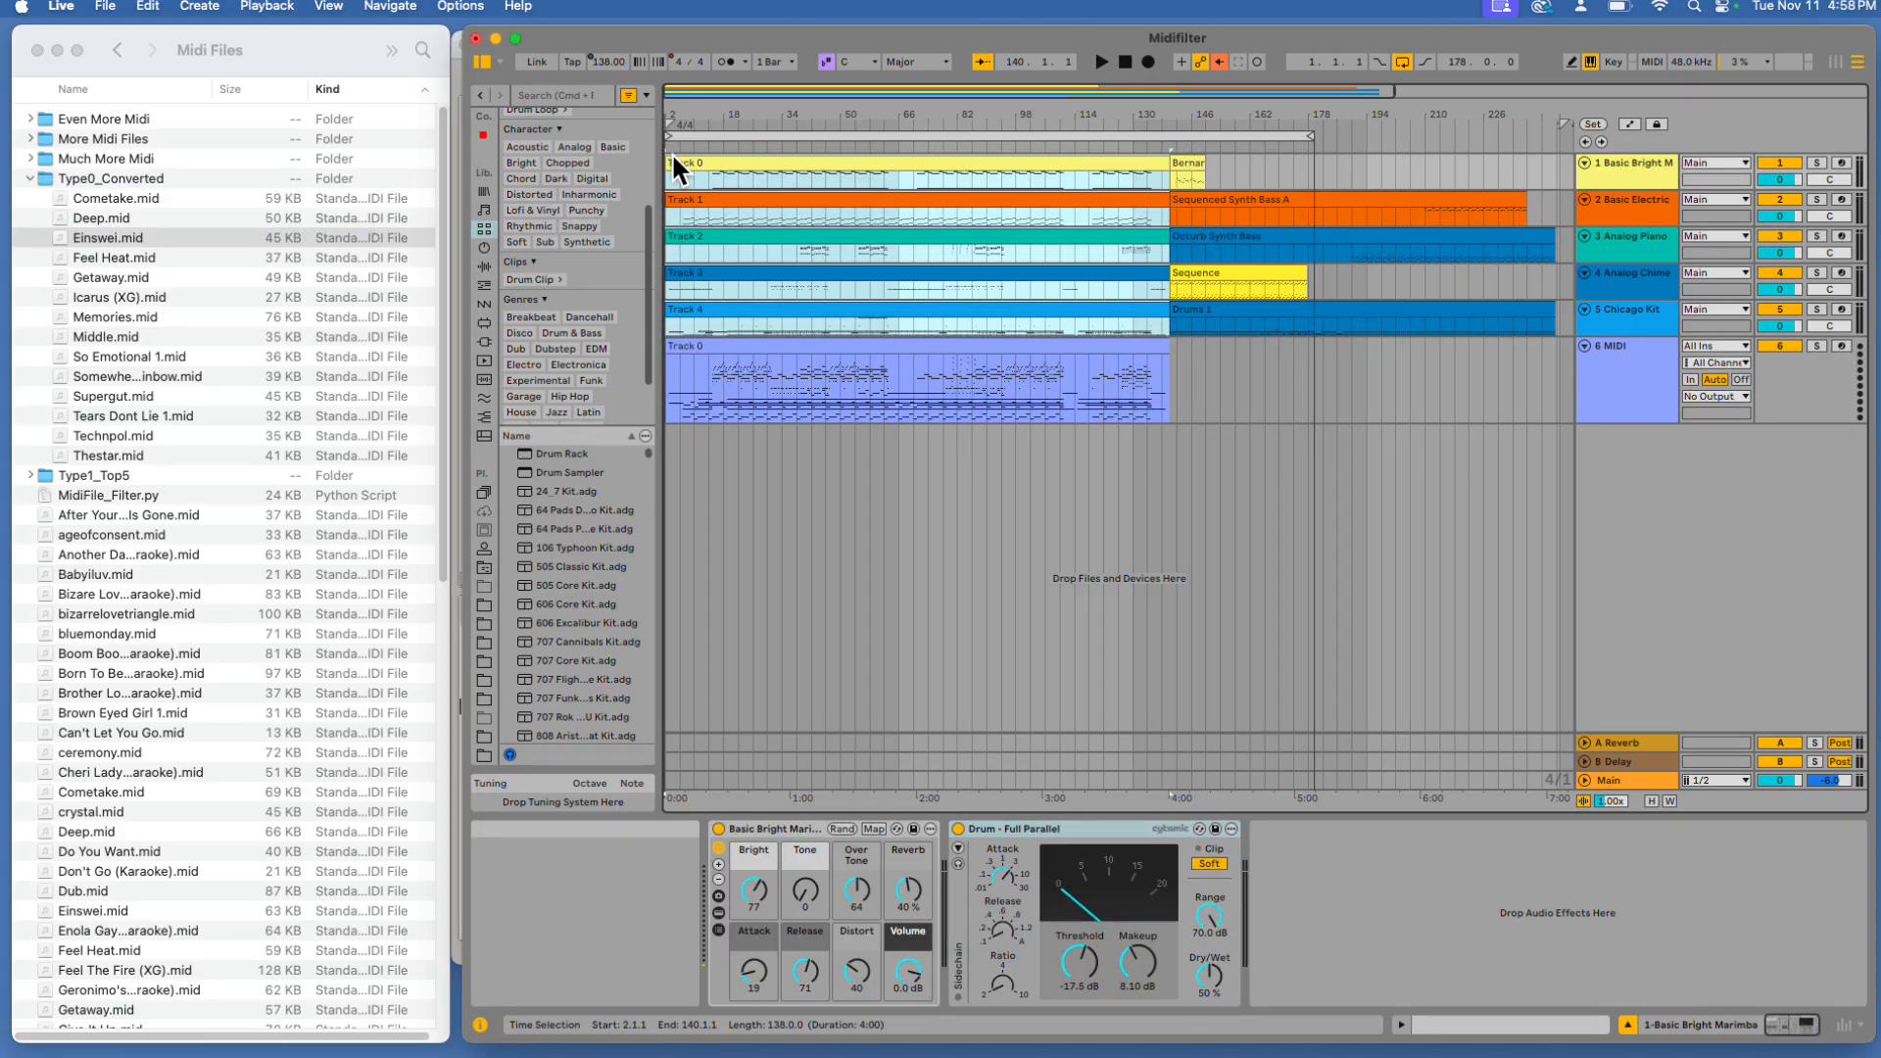
left_click(815, 345)
key("Delete")
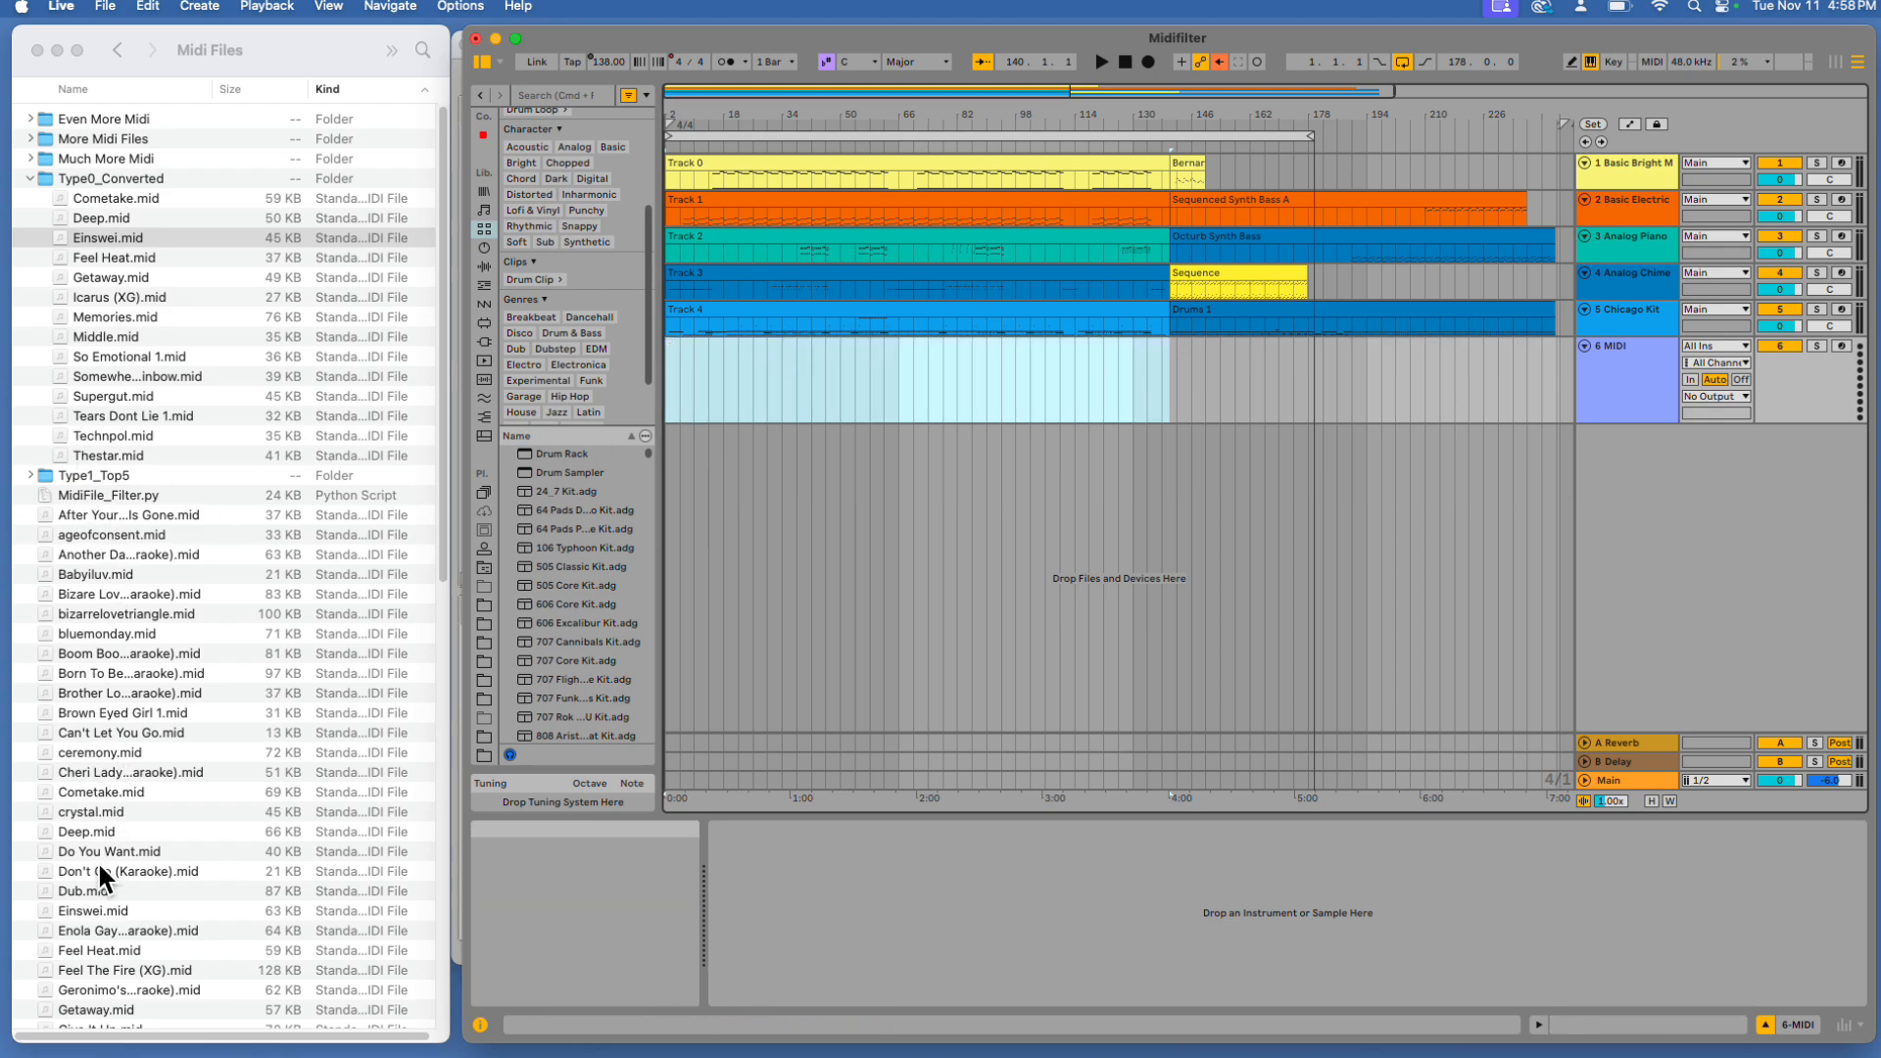
Add the original Einswei.mid to the 6 MIDI track and delete the old clips remaining after bar 140 on tracks 1 to 5
left_click_drag(106, 910, 681, 343)
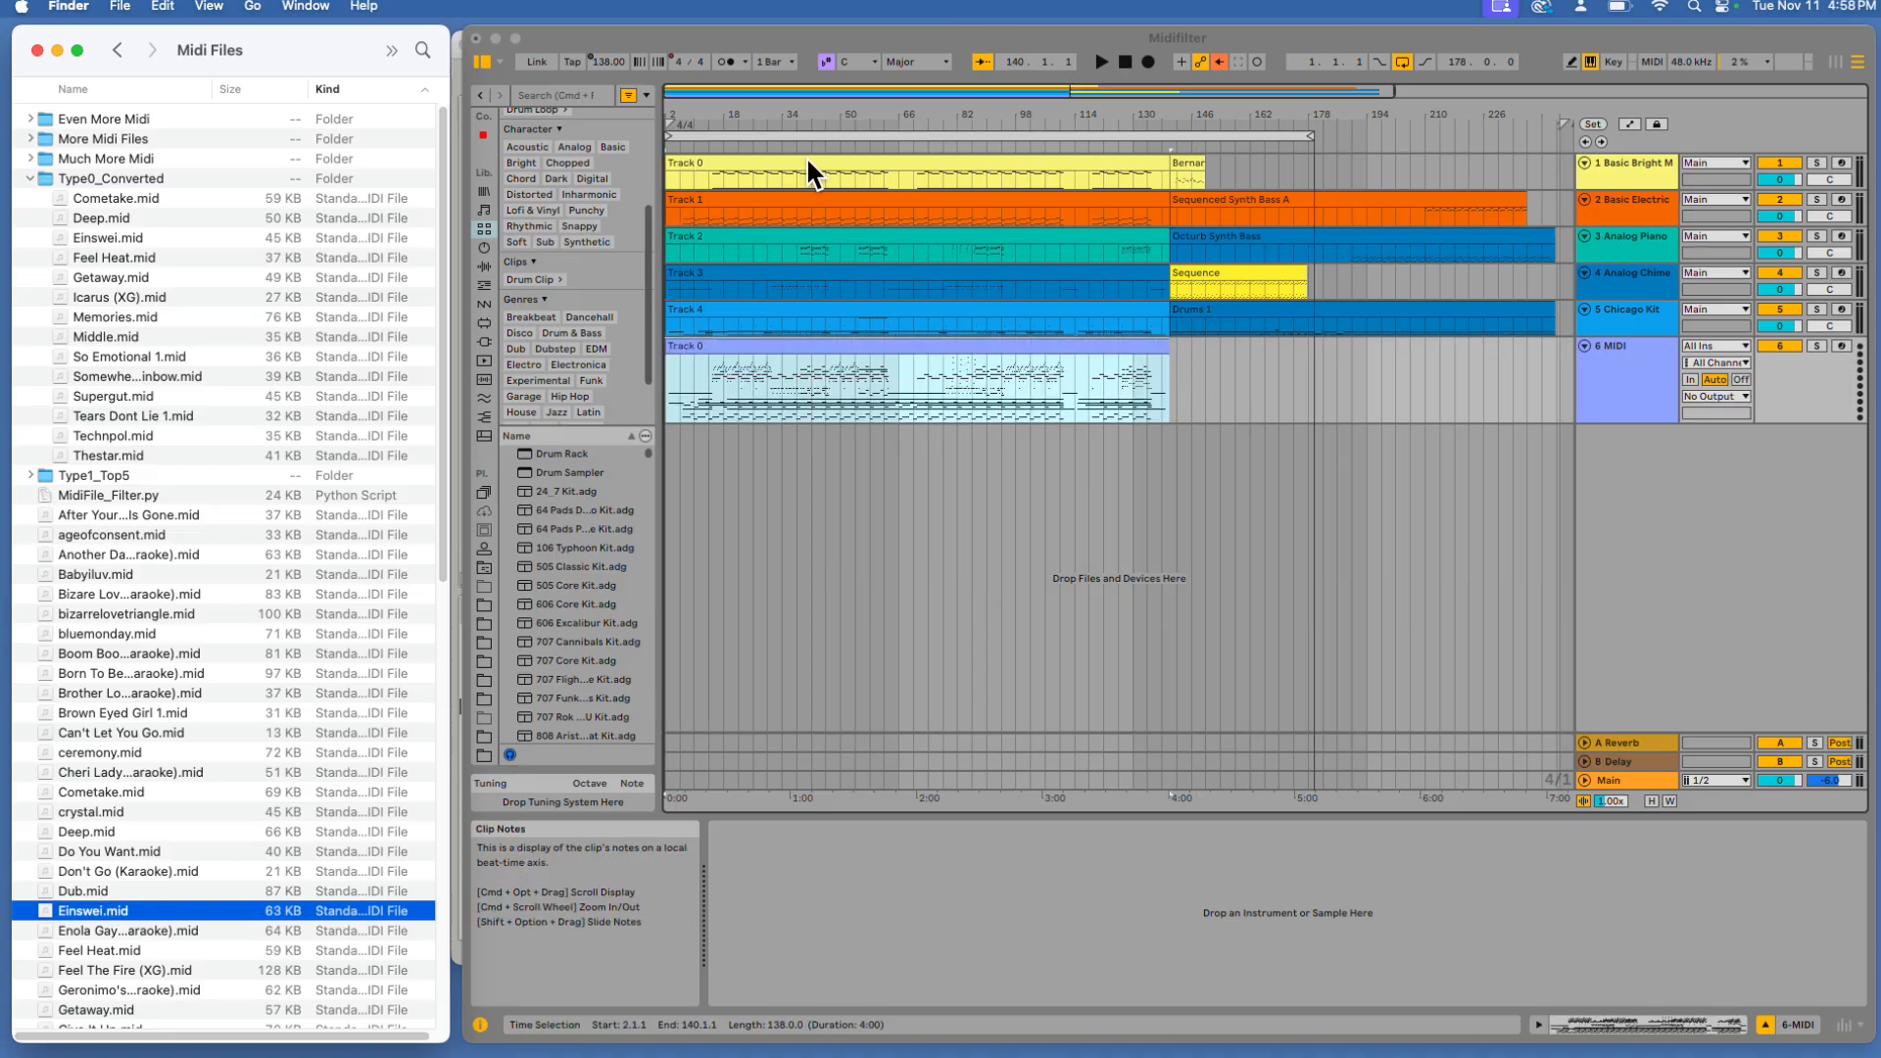
left_click(1266, 296)
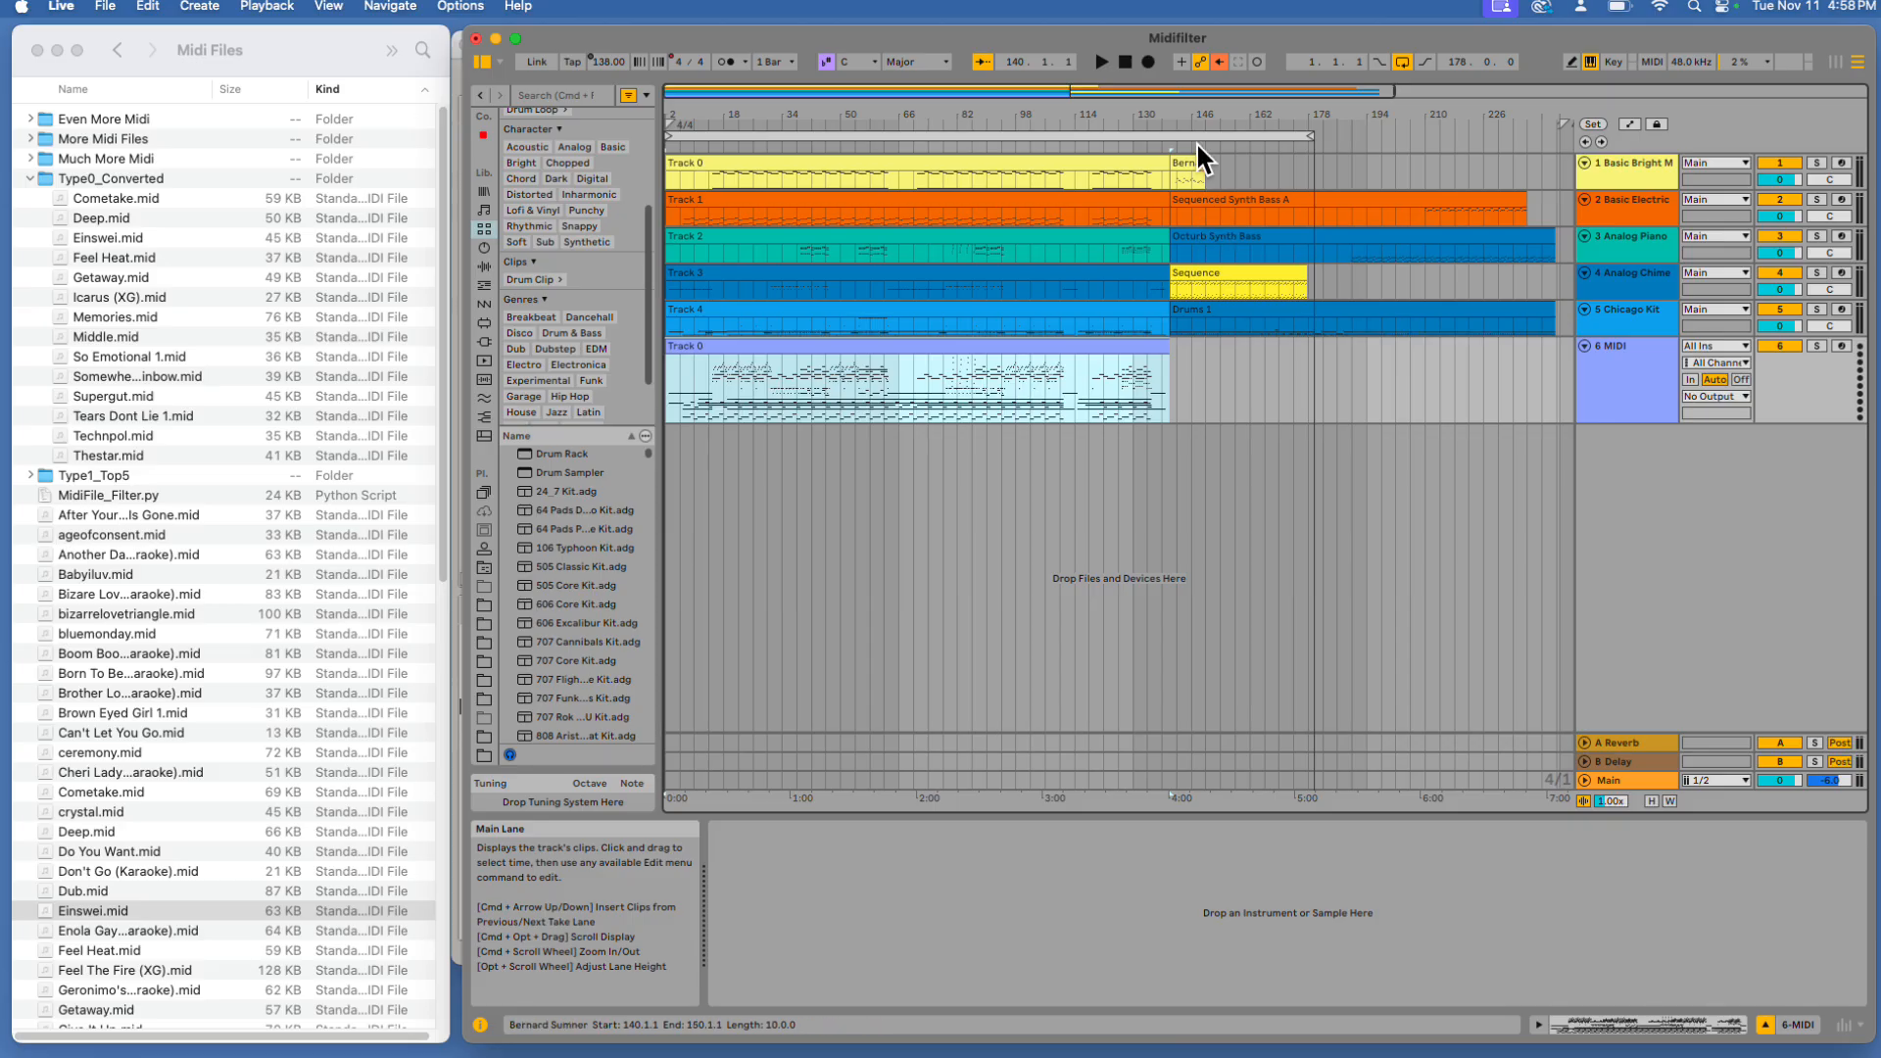
left_click(1214, 174)
key("Delete")
left_click(1215, 204)
key("Delete")
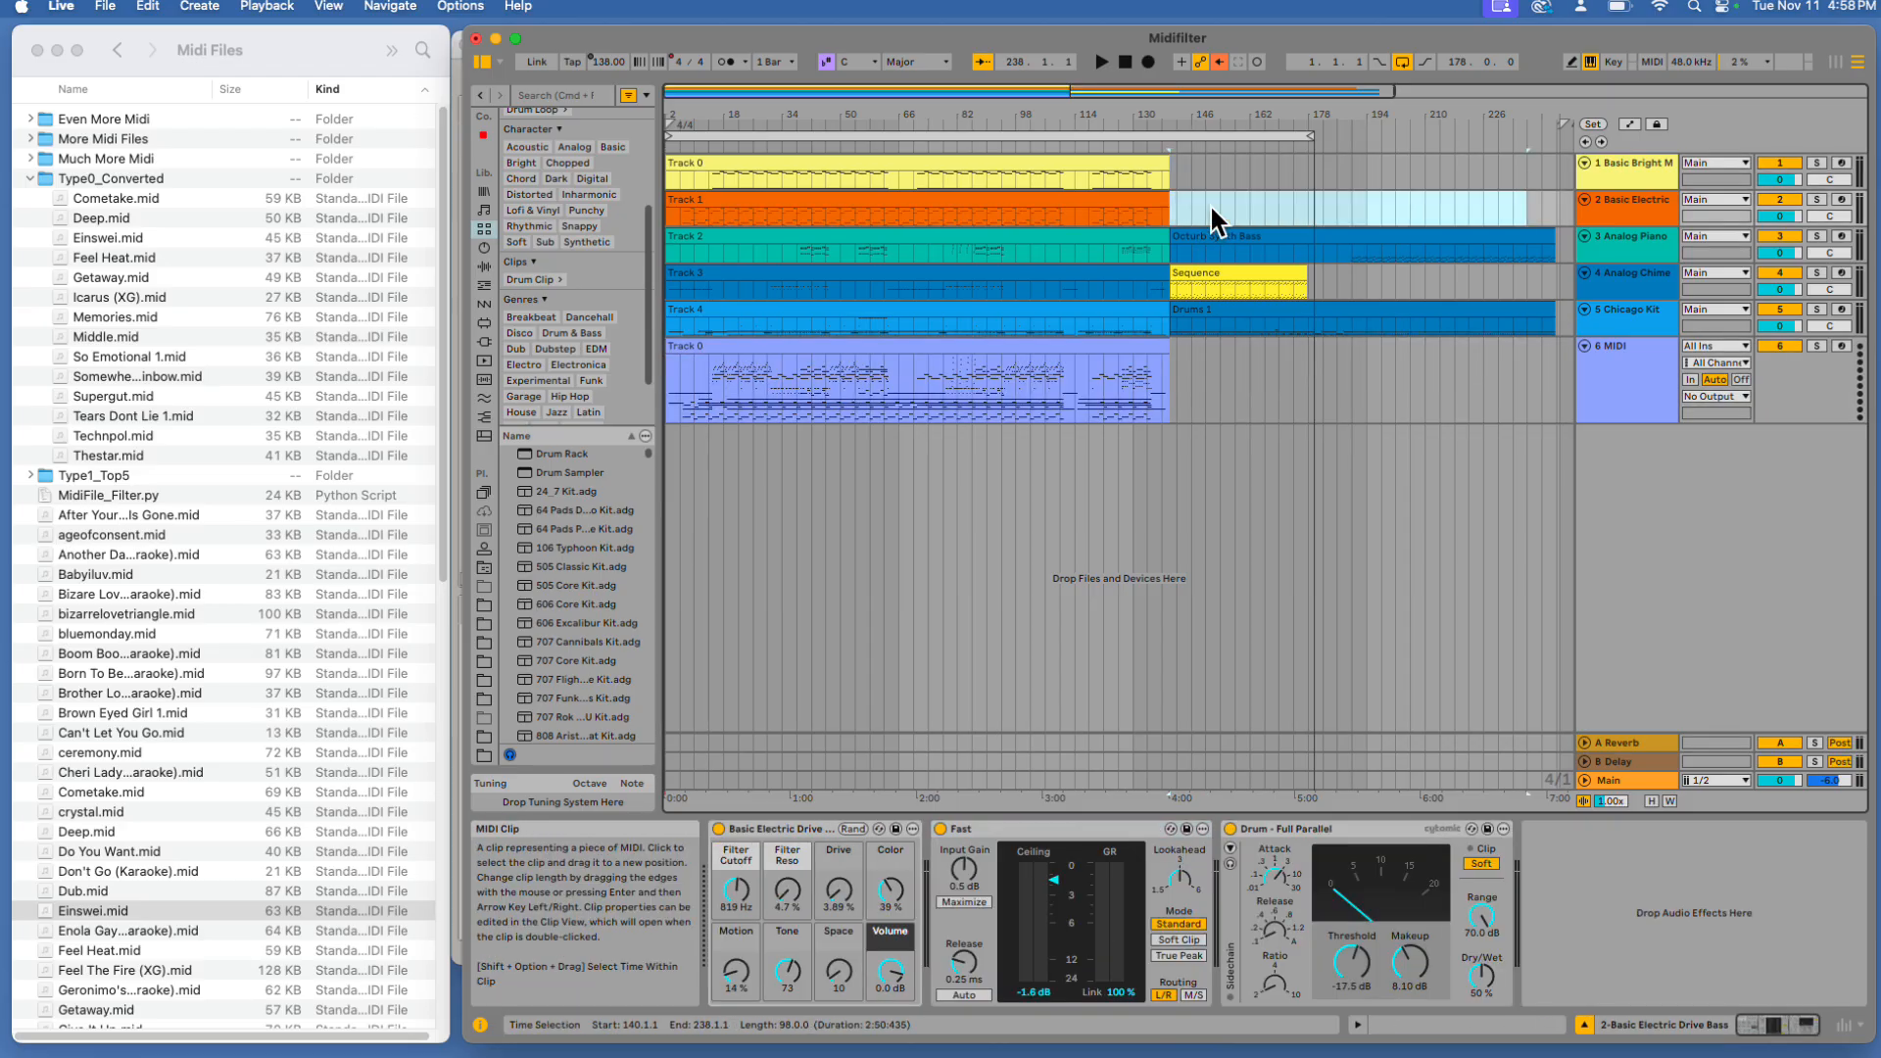
left_click(1222, 239)
key("Delete")
left_click(1218, 284)
key("Delete")
left_click(1211, 314)
key("Delete")
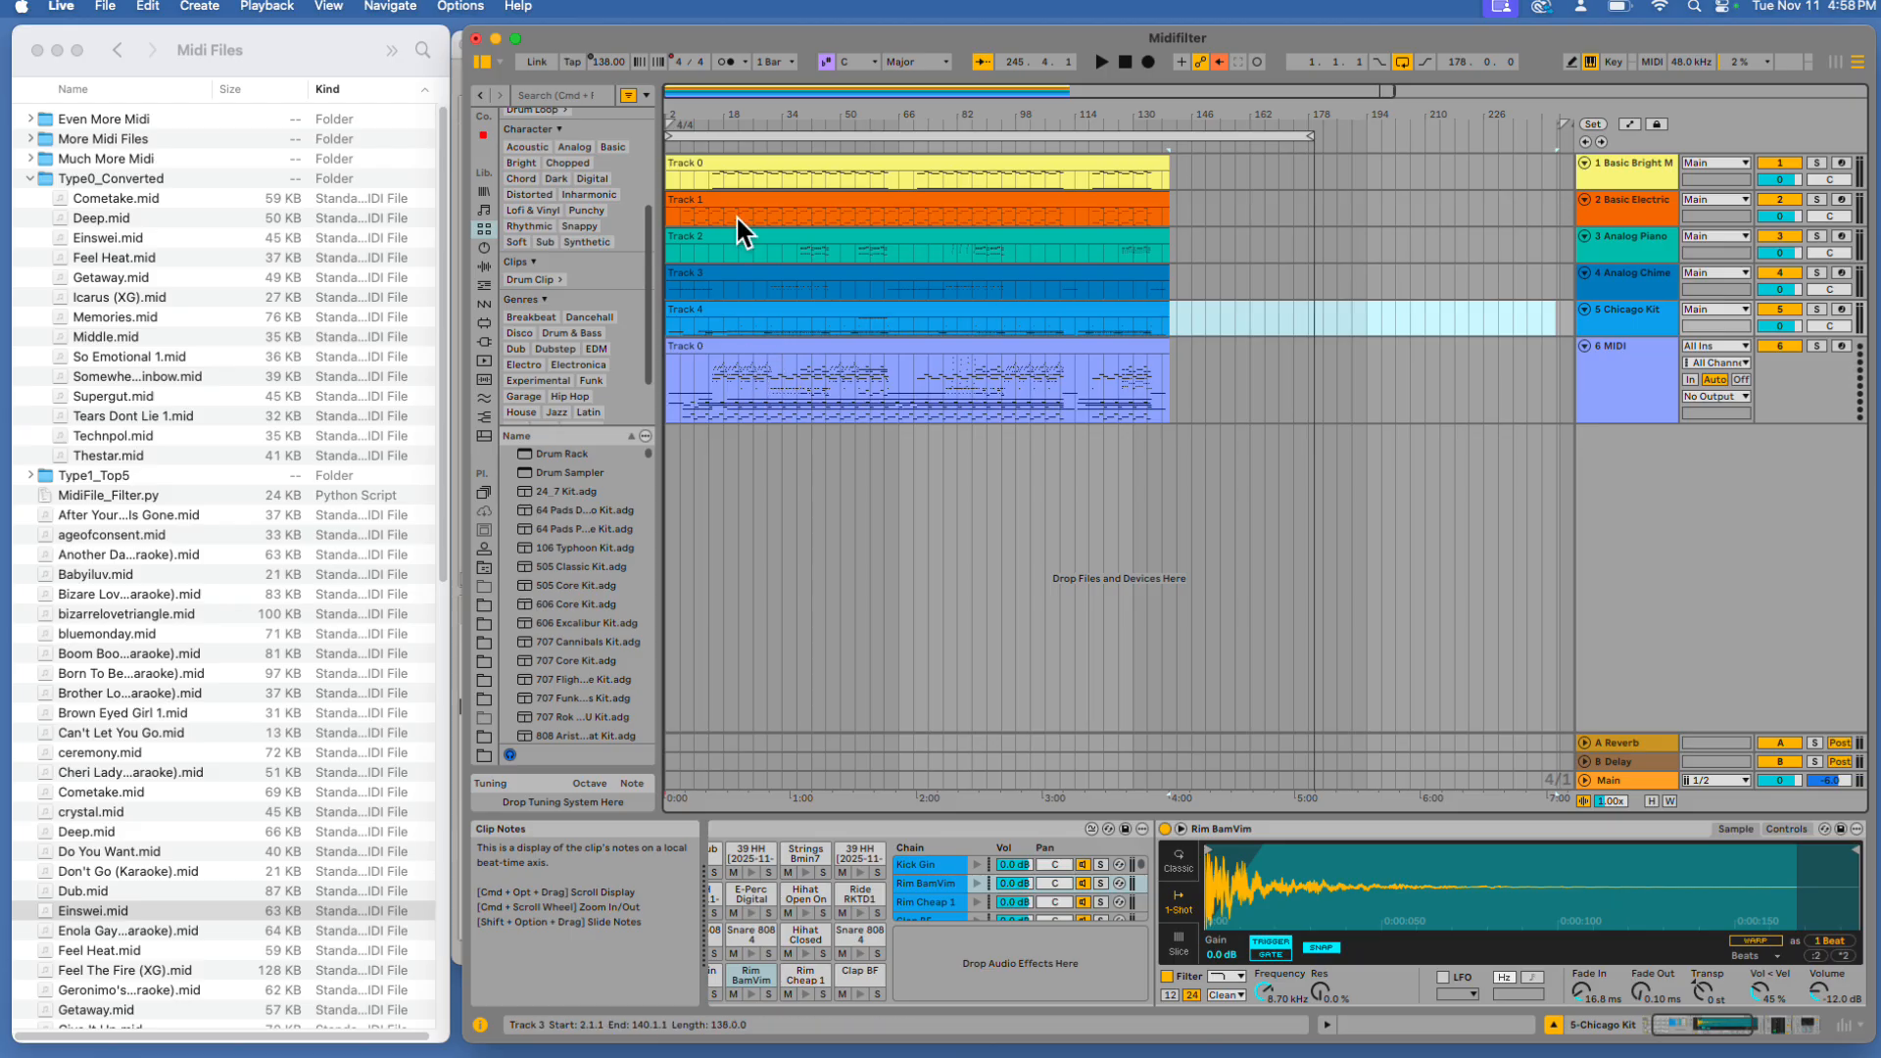
Play back the arrangement to compare the converted tracks
left_click(1106, 51)
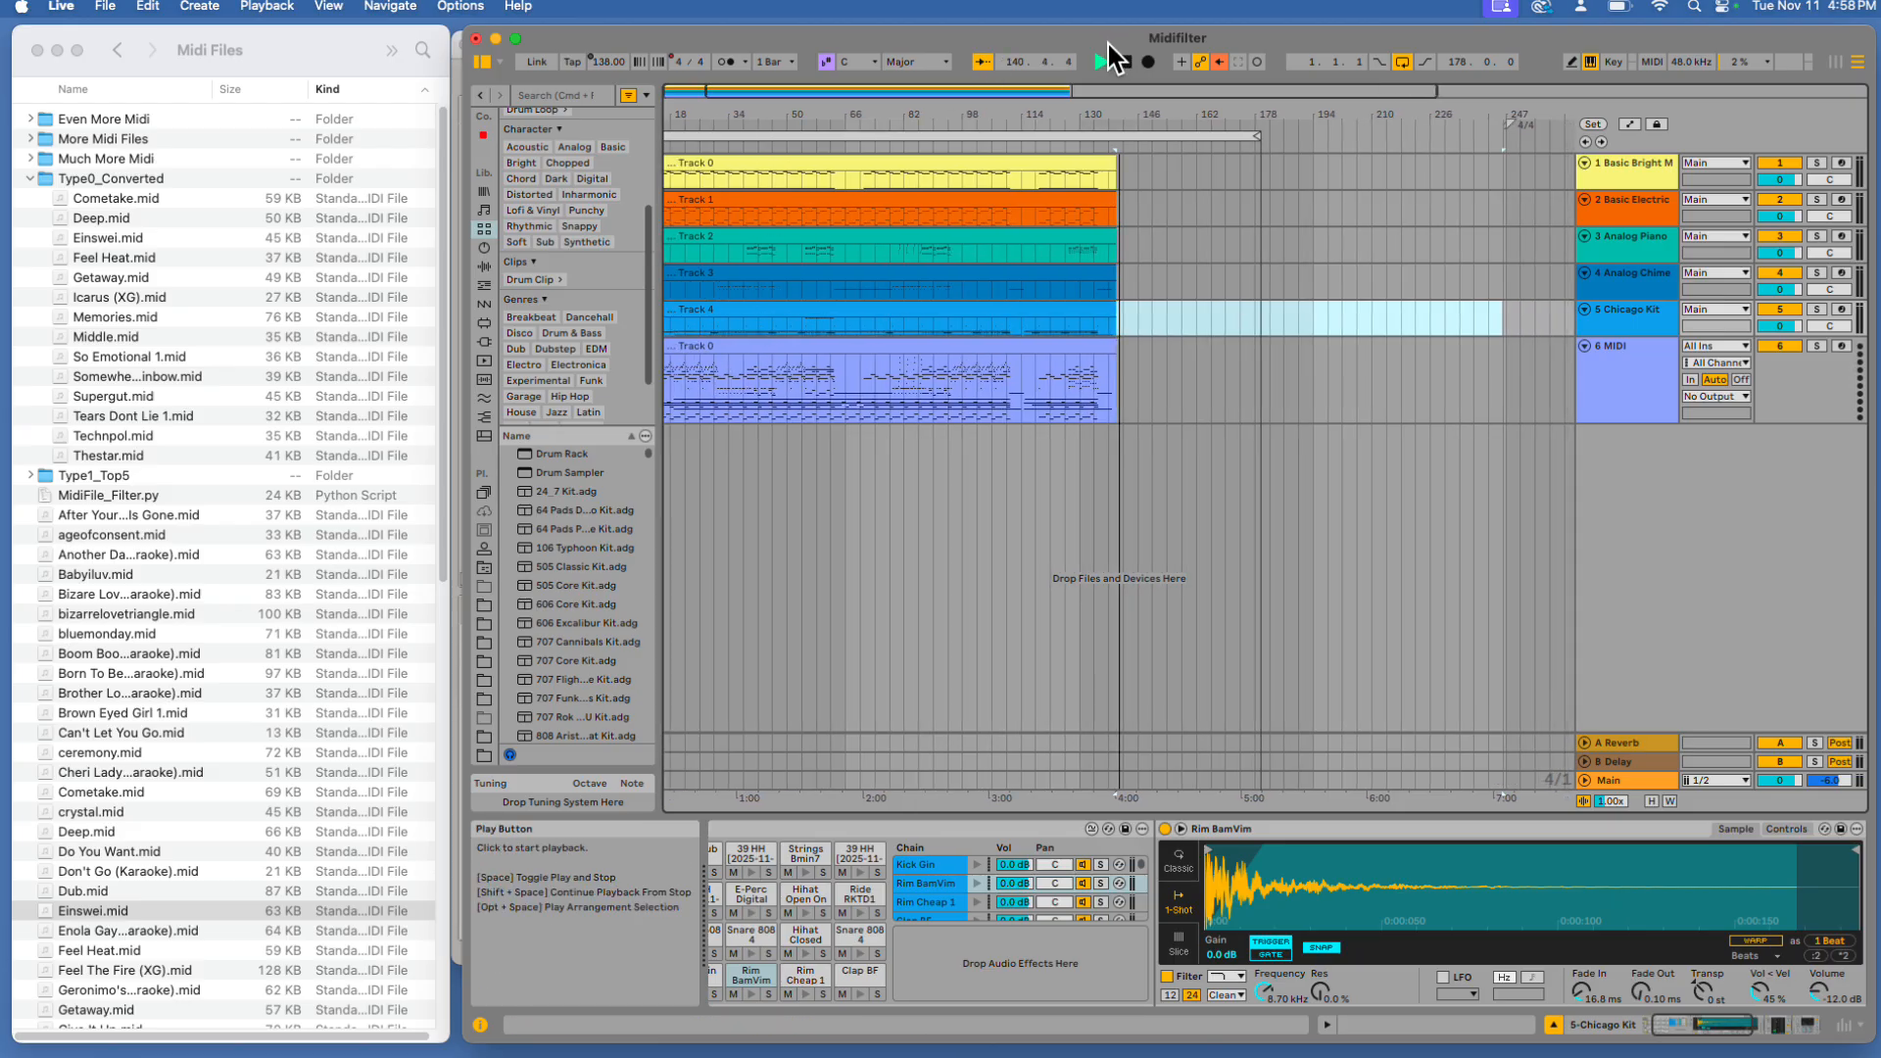
left_click(1129, 47)
left_click(1105, 53)
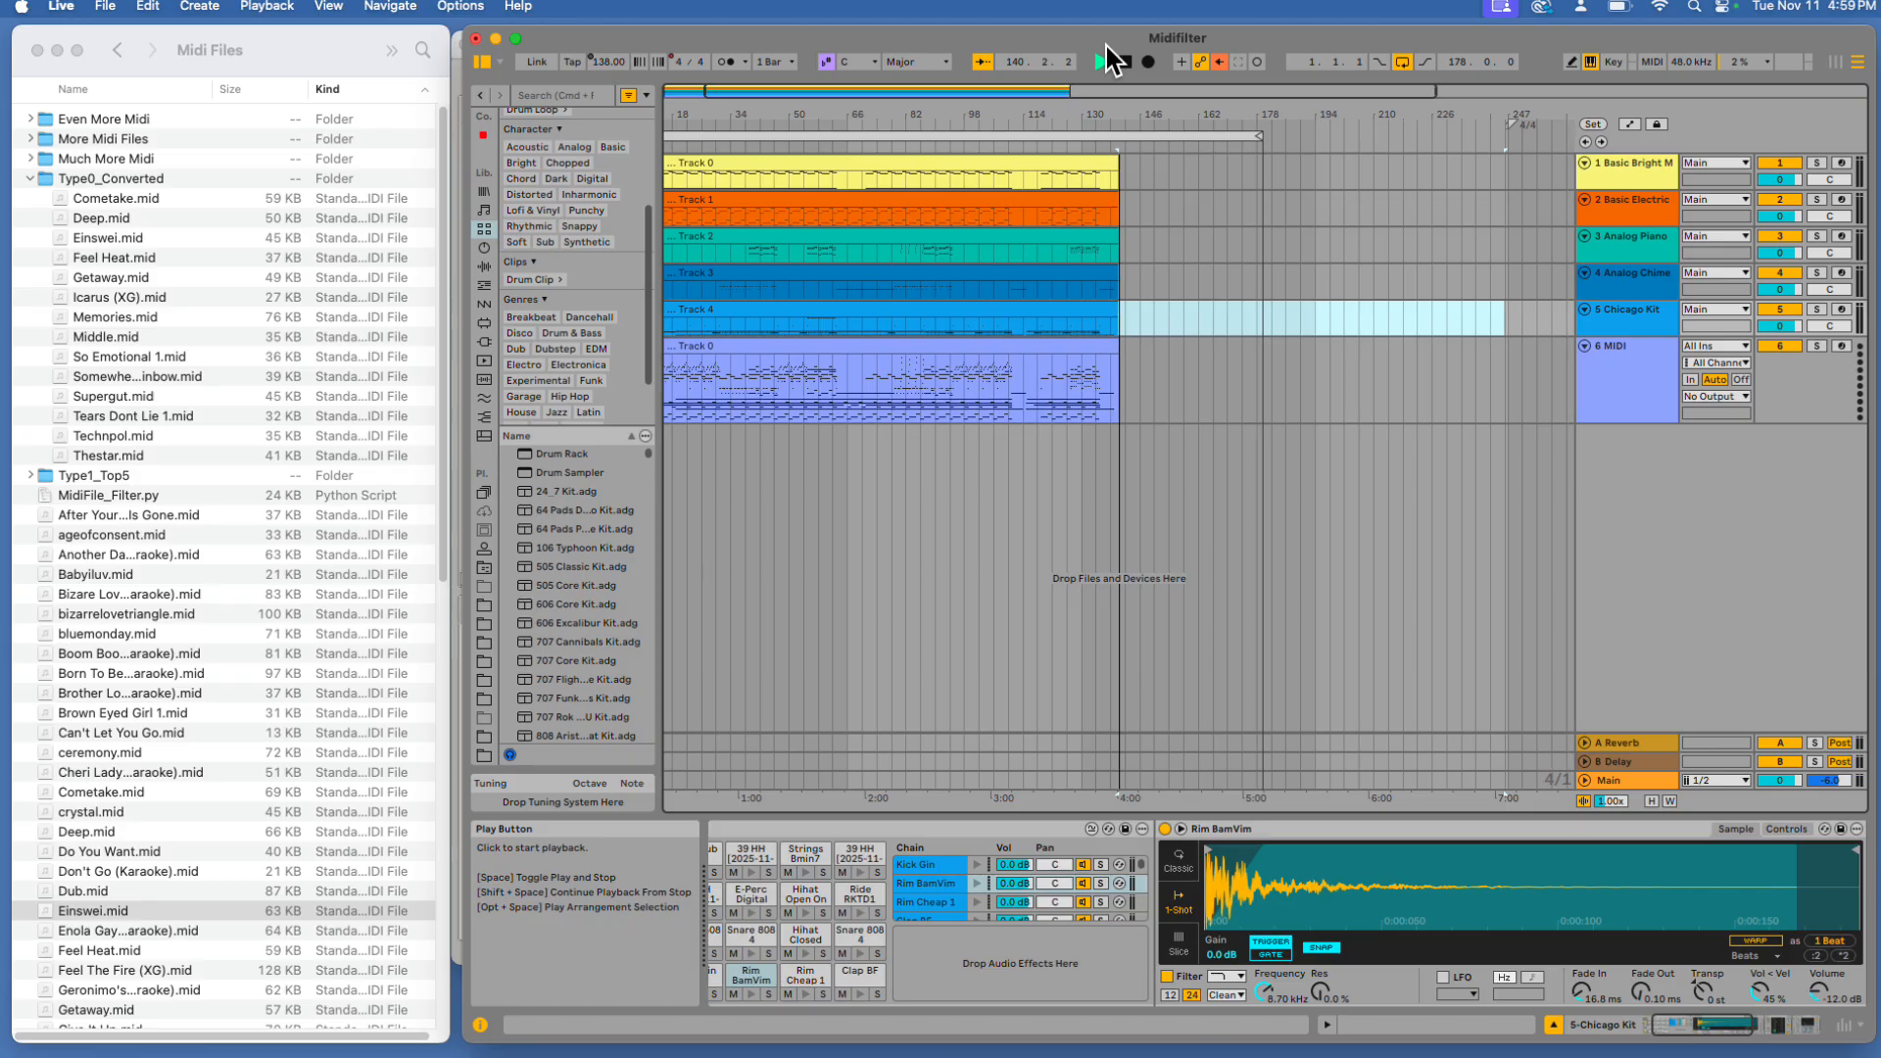
left_click(1126, 50)
left_click(1126, 54)
left_click(1105, 54)
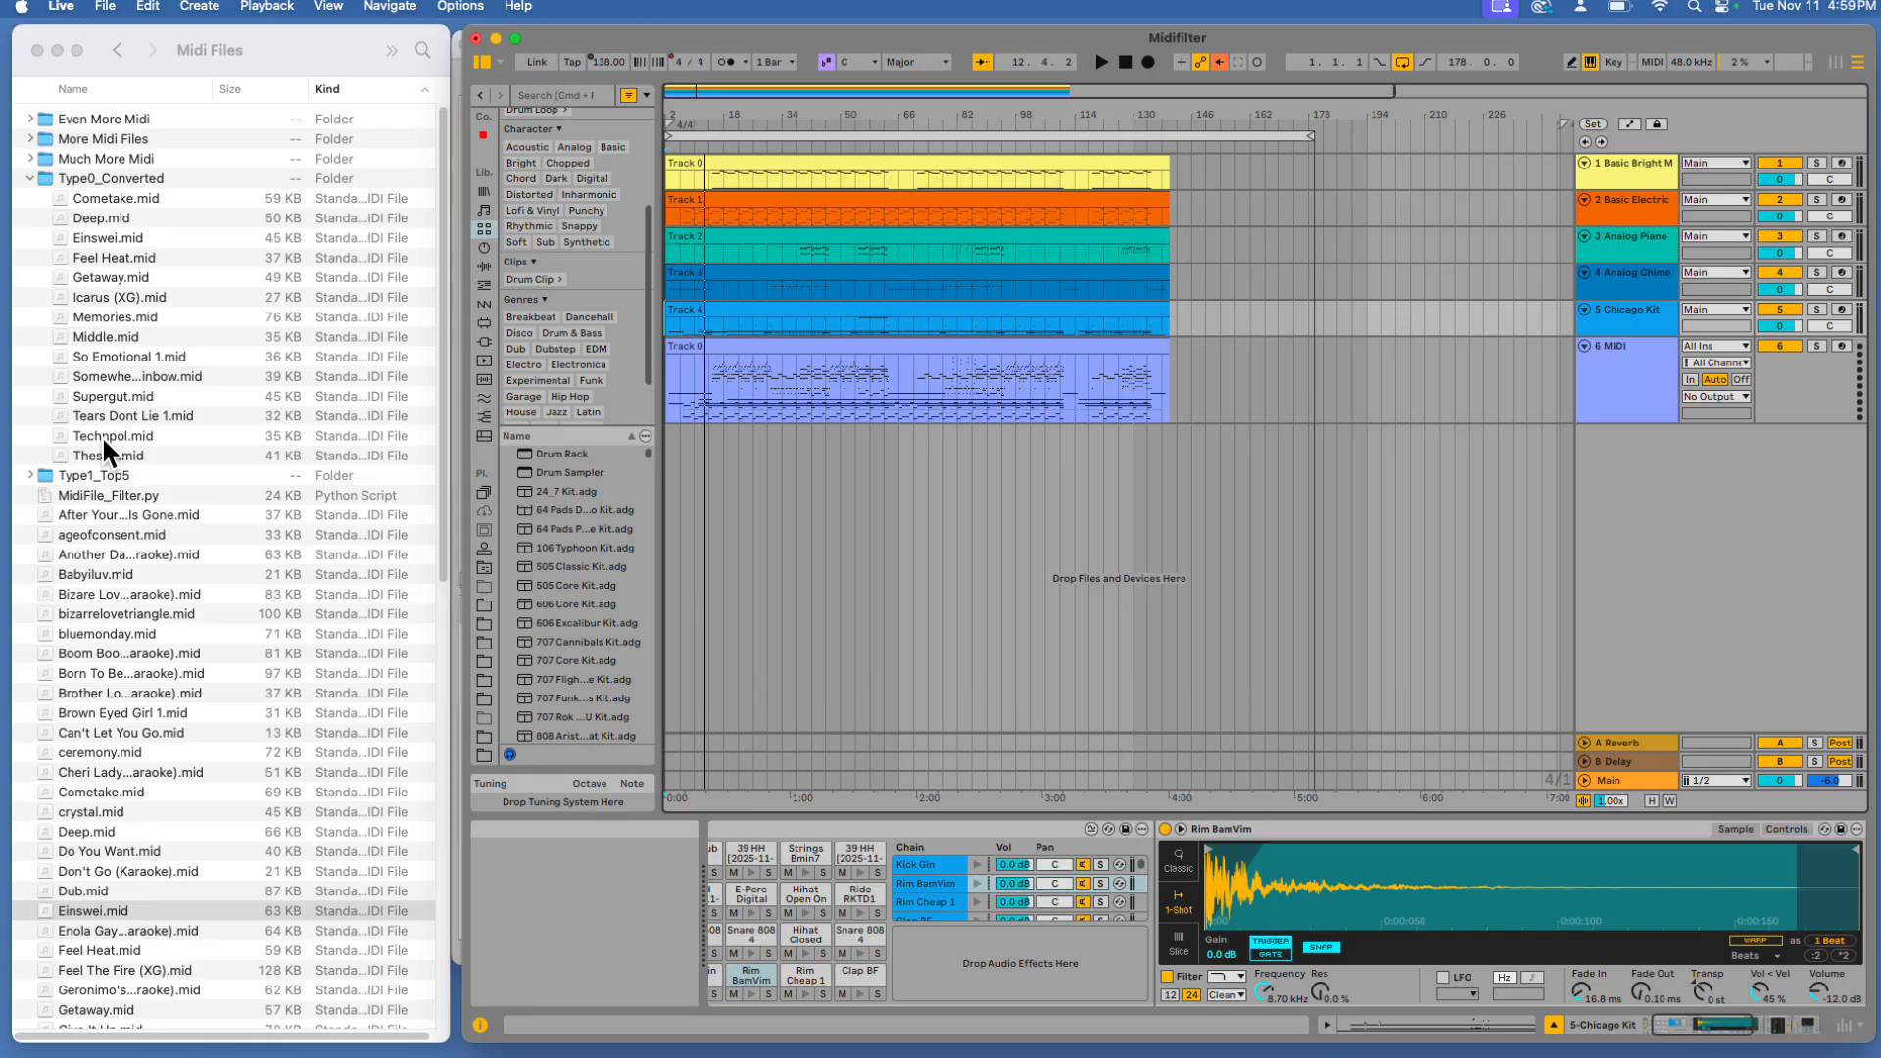
Collapse the Type0_Converted folder and expand the Type1_Top5 folder
left_click(31, 177)
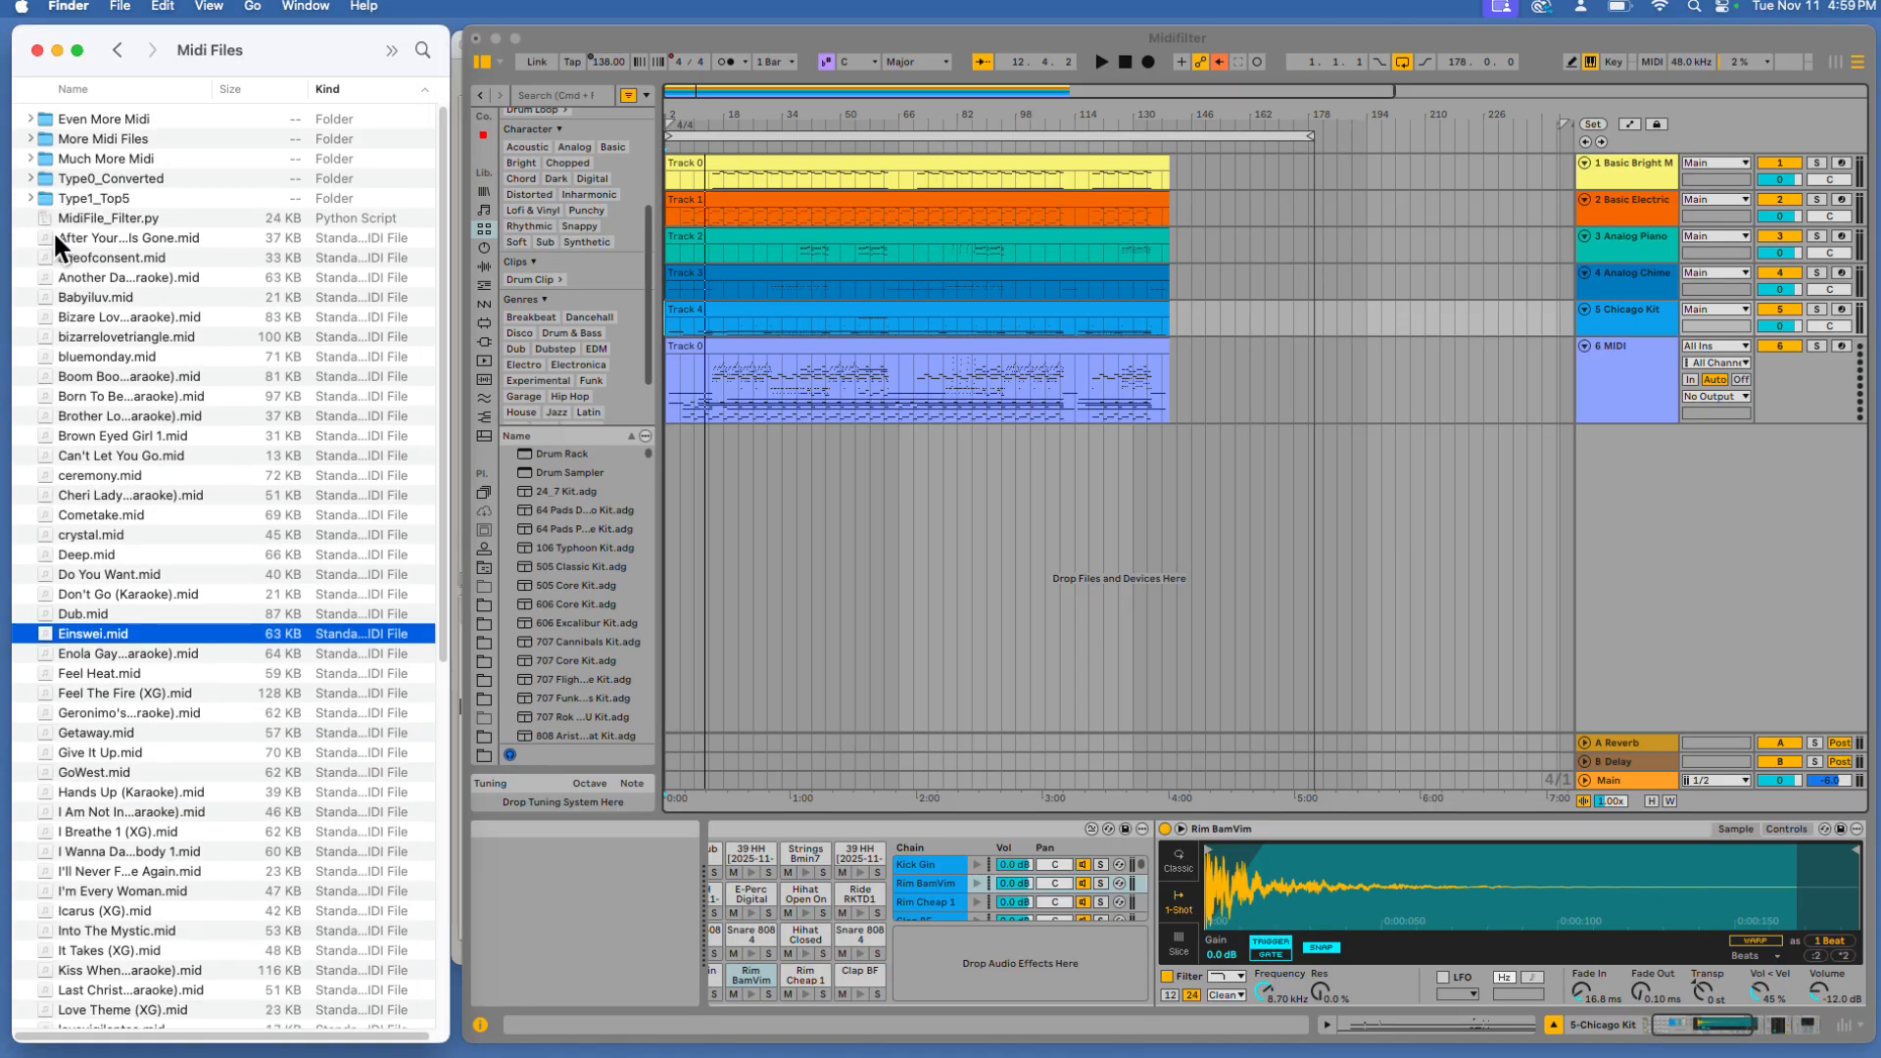
left_click_drag(107, 353, 85, 194)
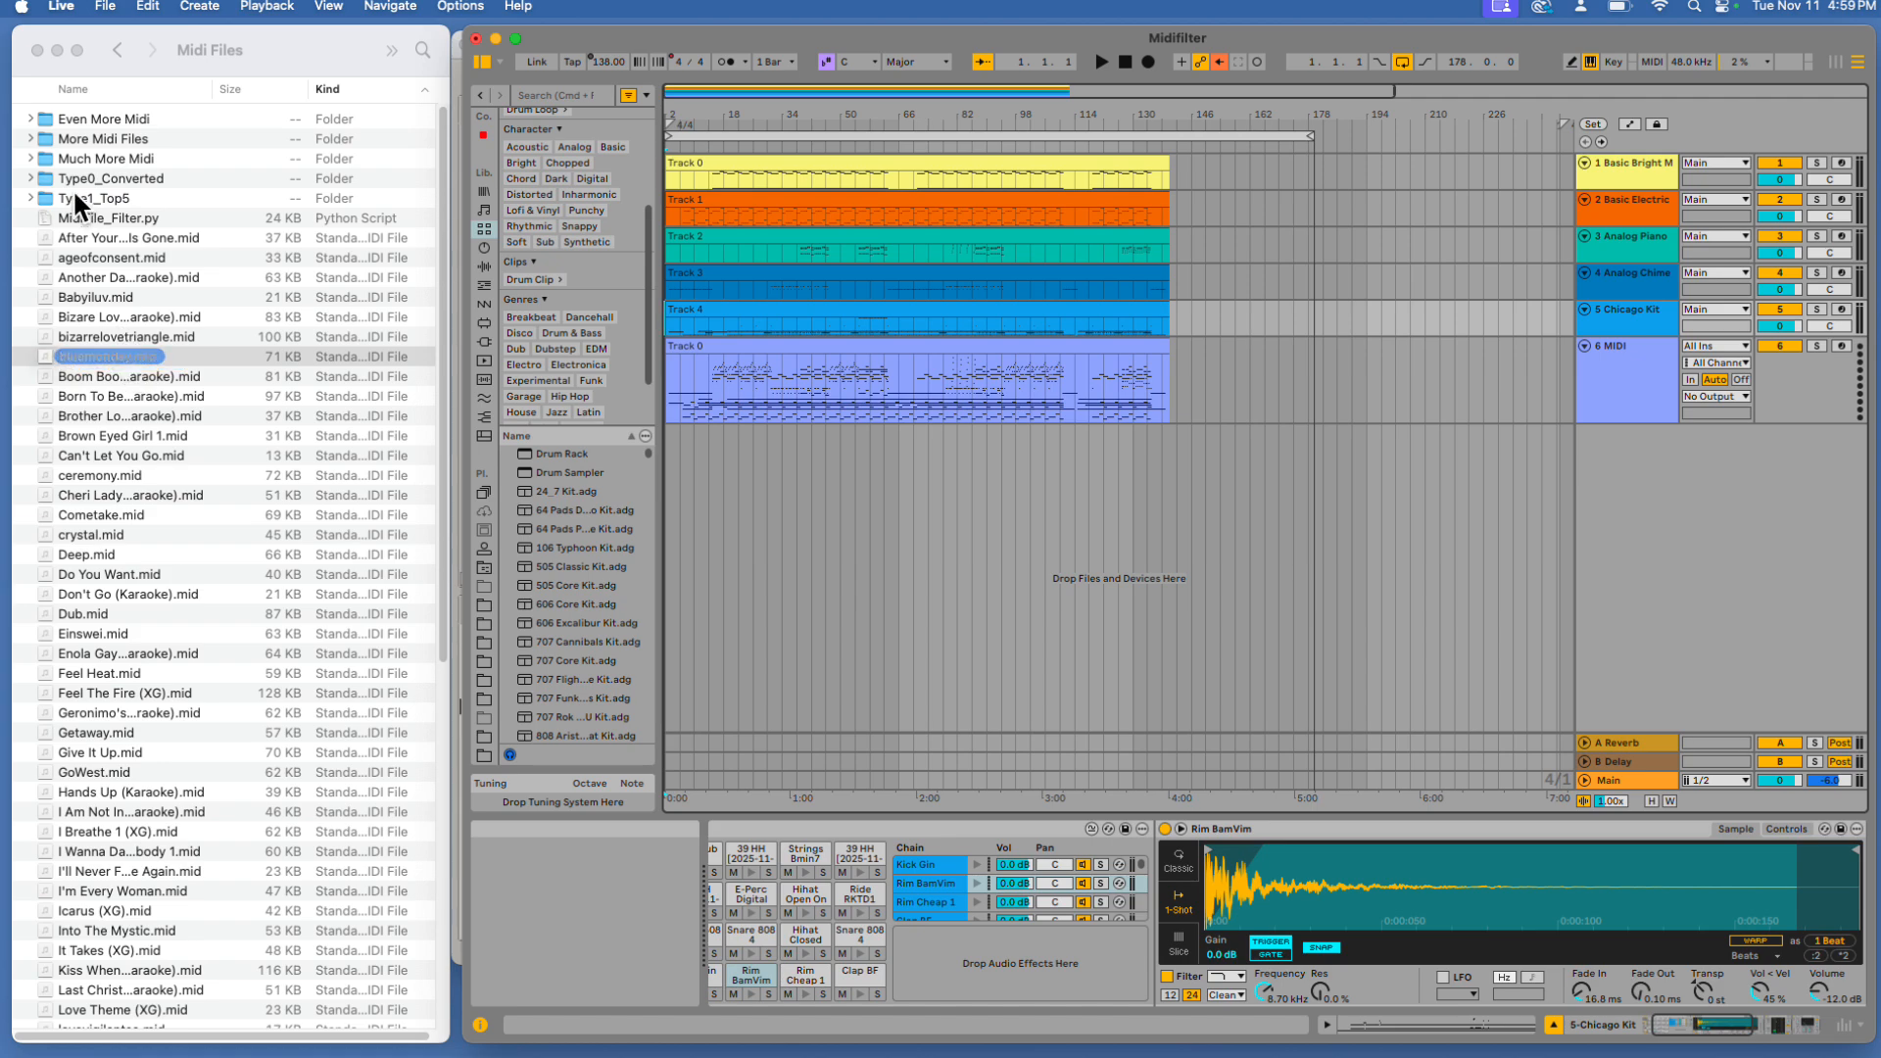
left_click(30, 197)
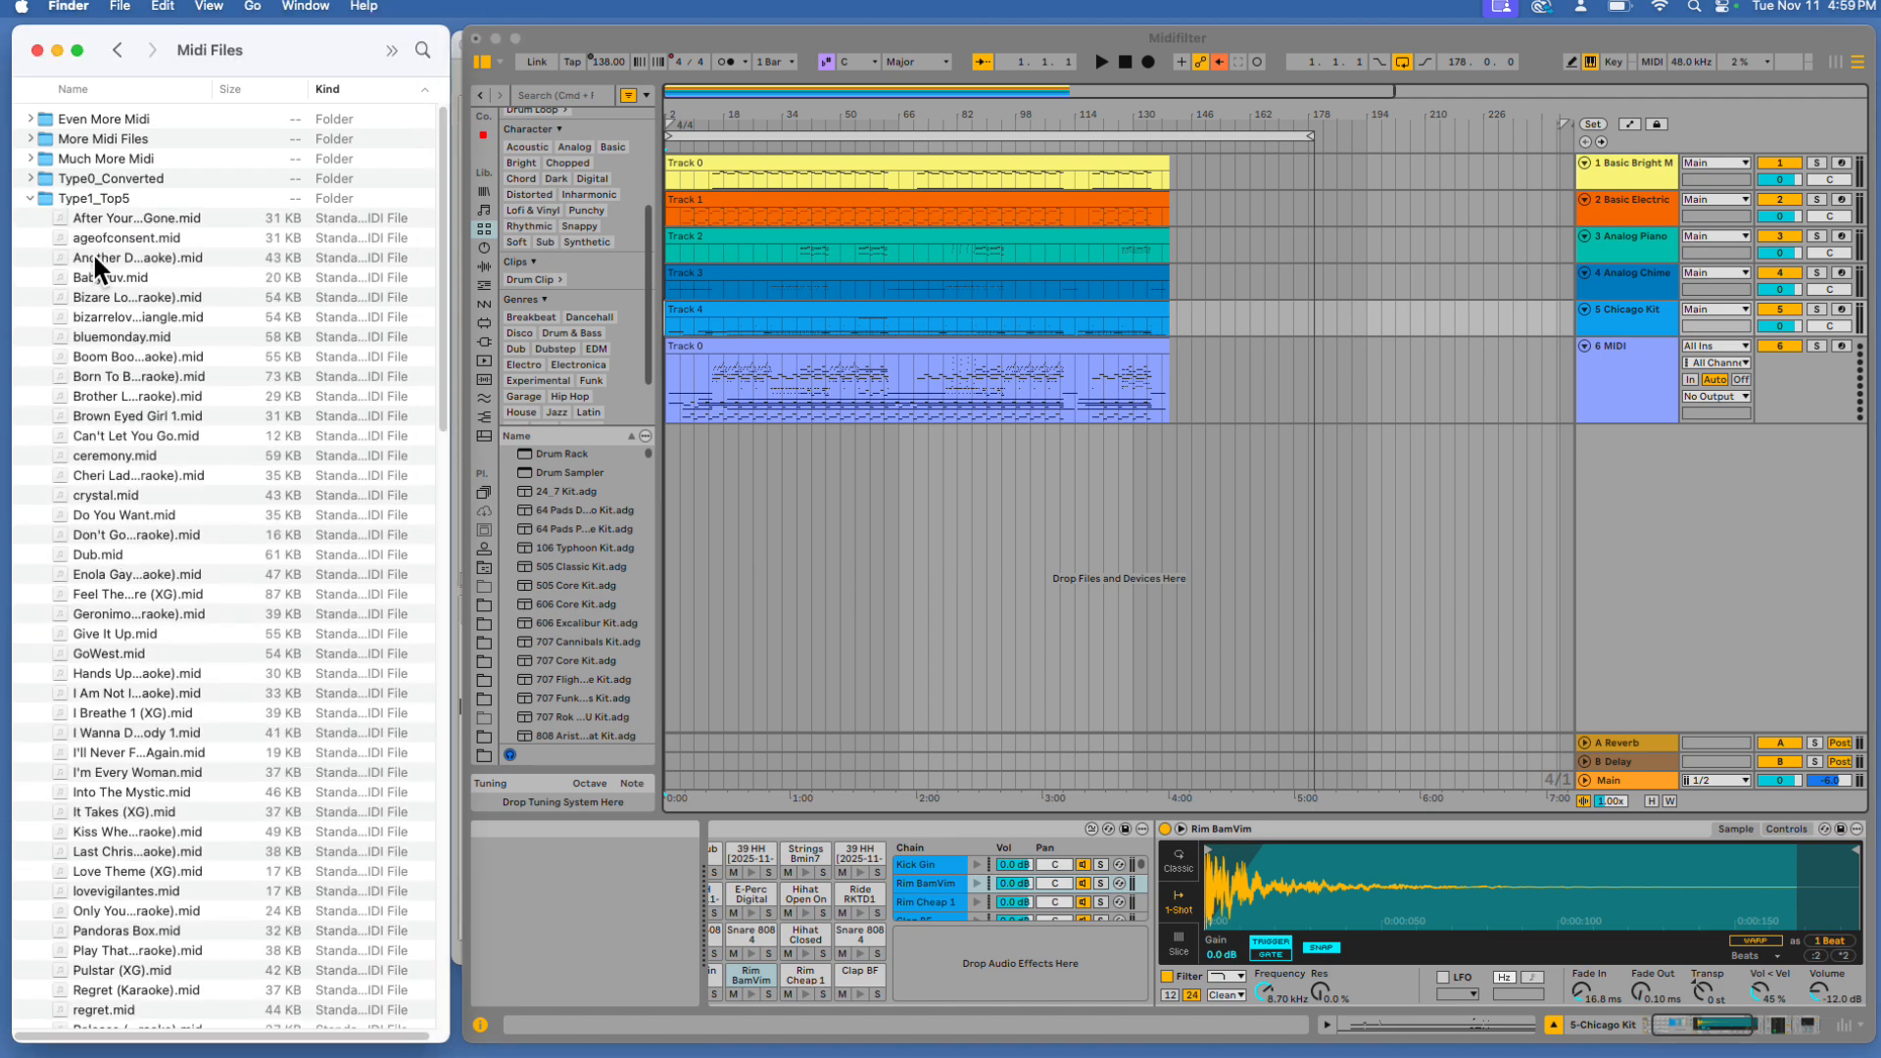
Import bluemonday.mid from Type1_Top5 into the arrangement's first track and delete the Track 0 clip on the 6 MIDI track
left_click(115, 333)
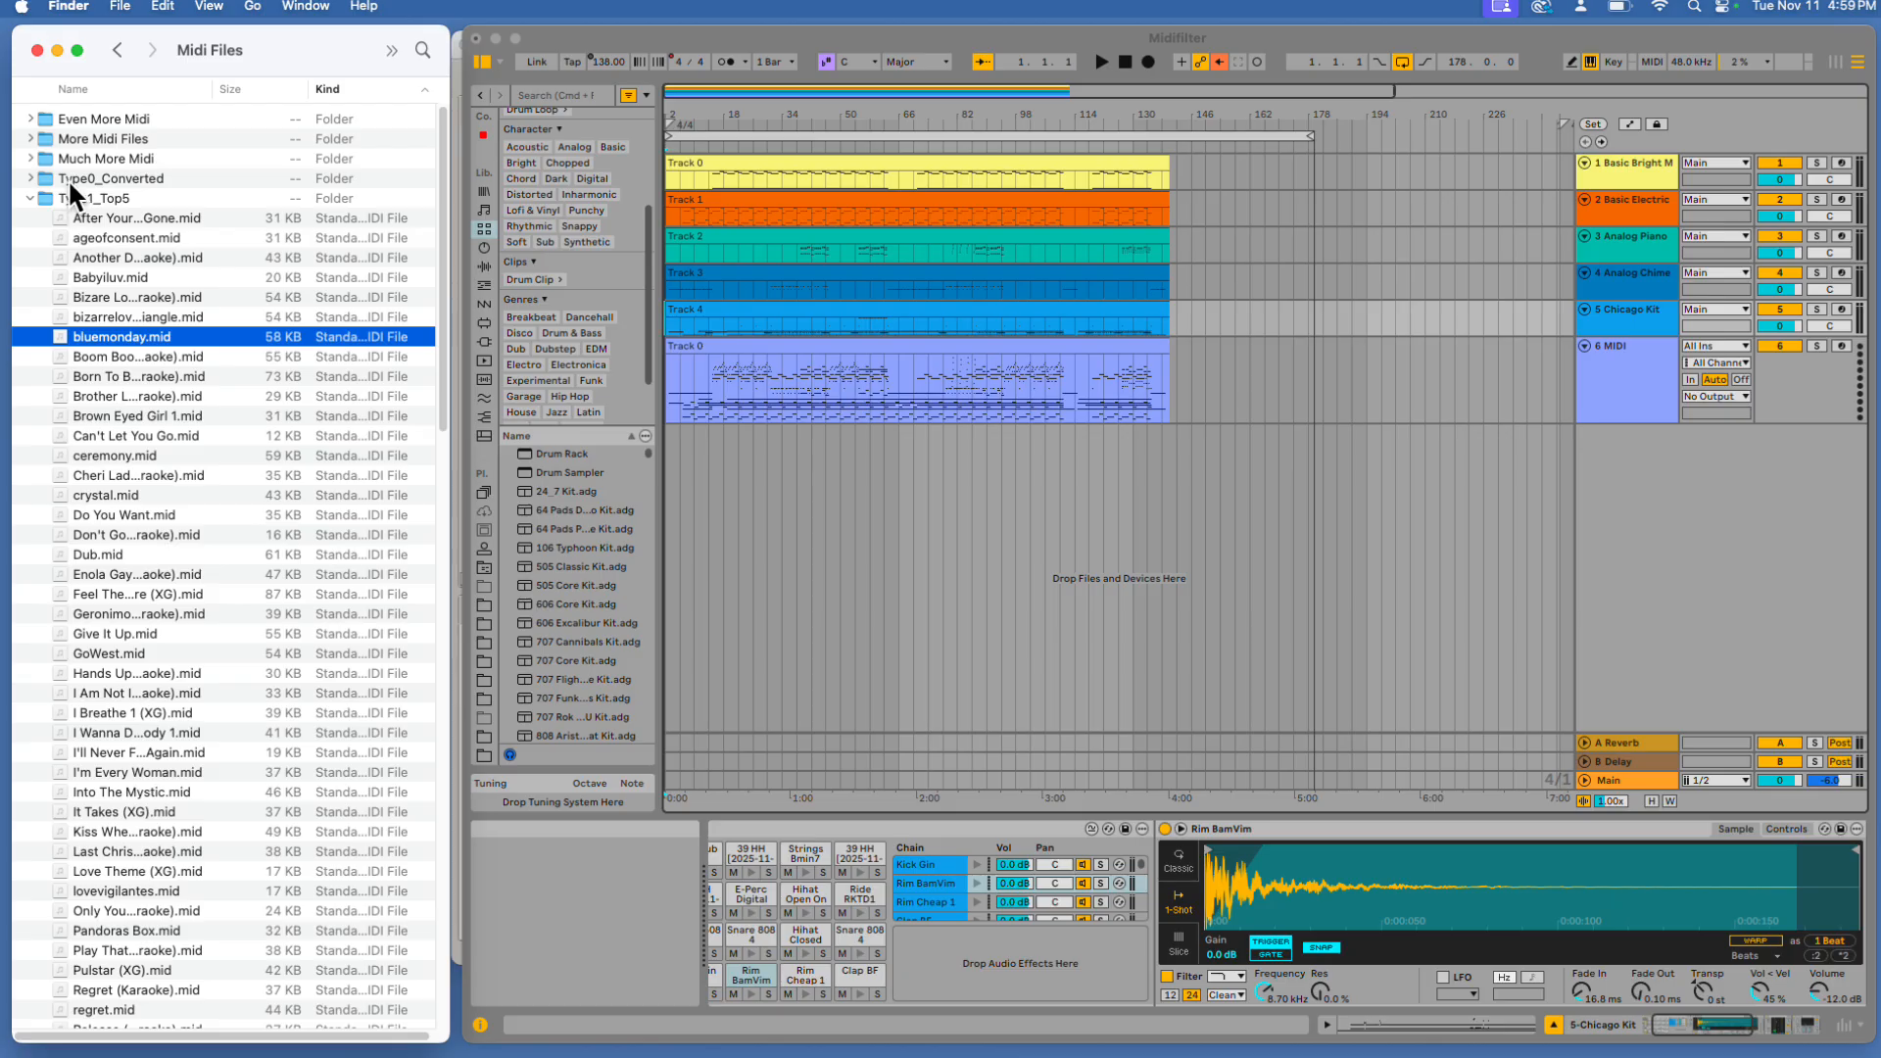
left_click_drag(118, 337, 681, 181)
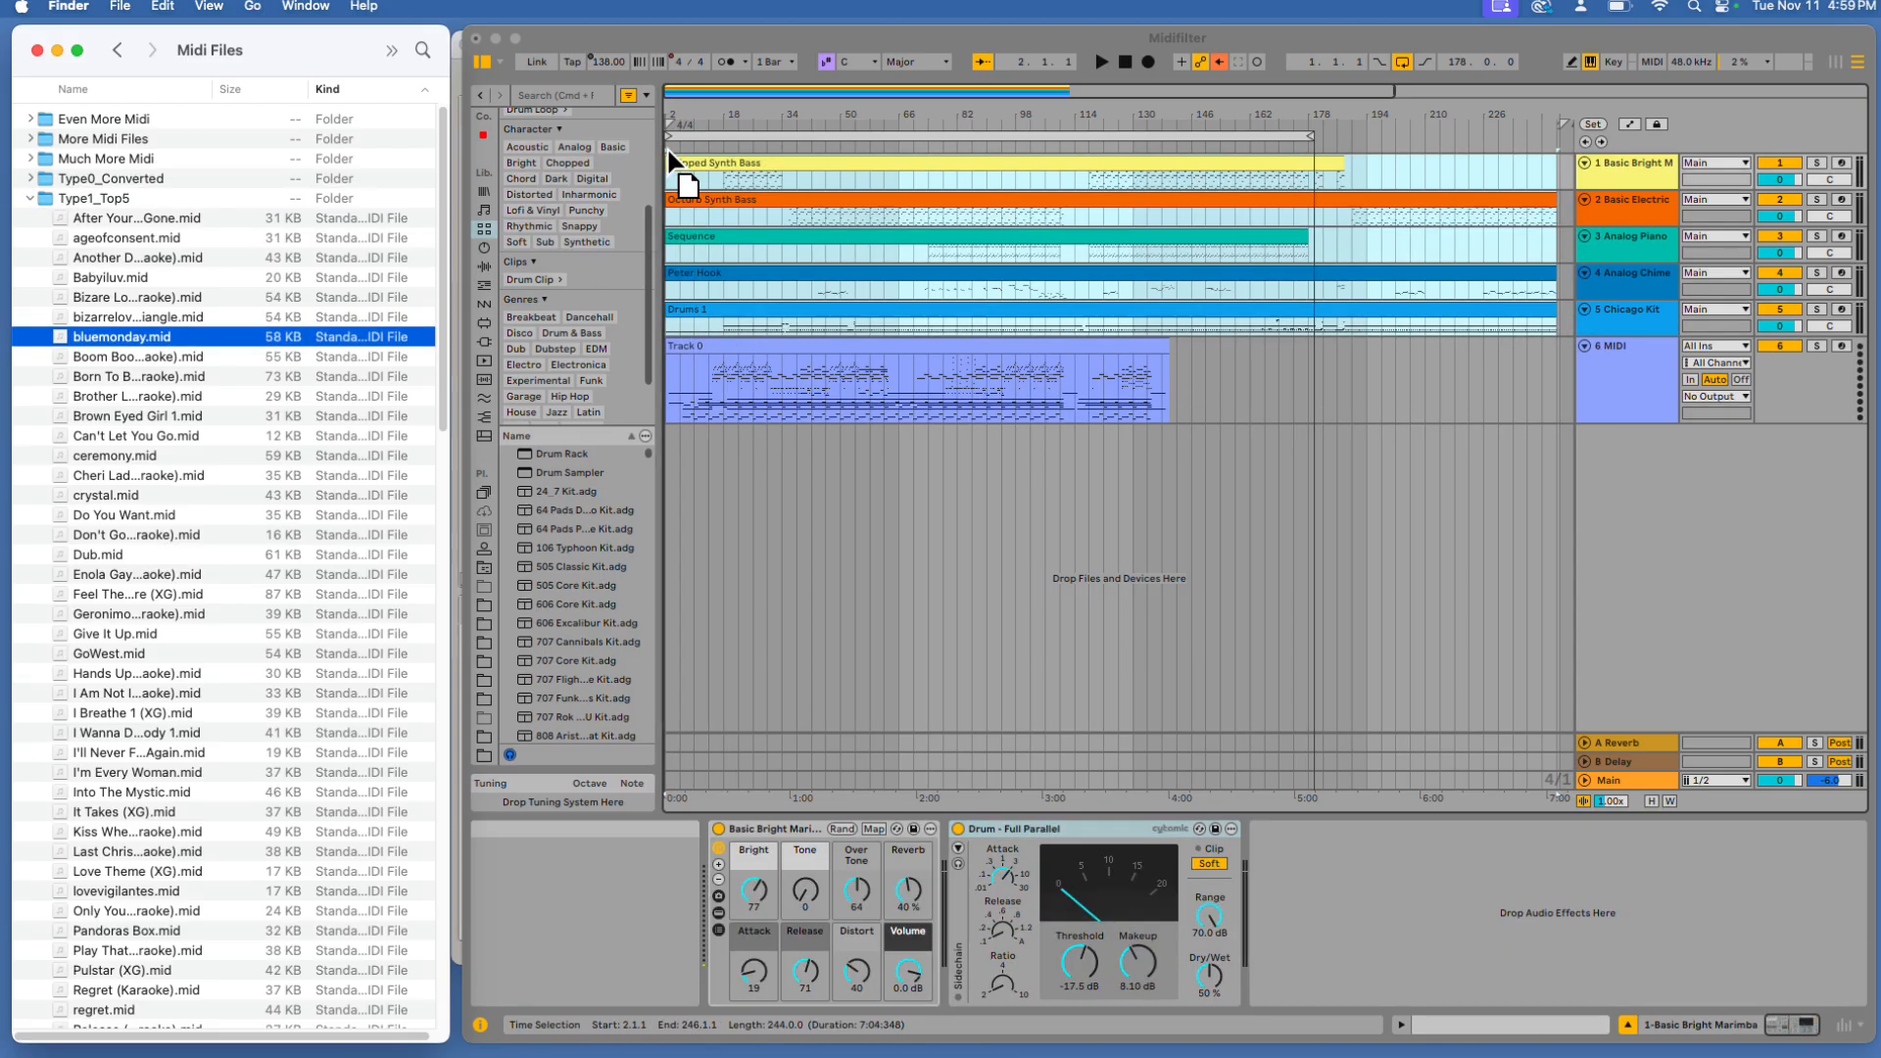
left_click(766, 330)
left_click(760, 361)
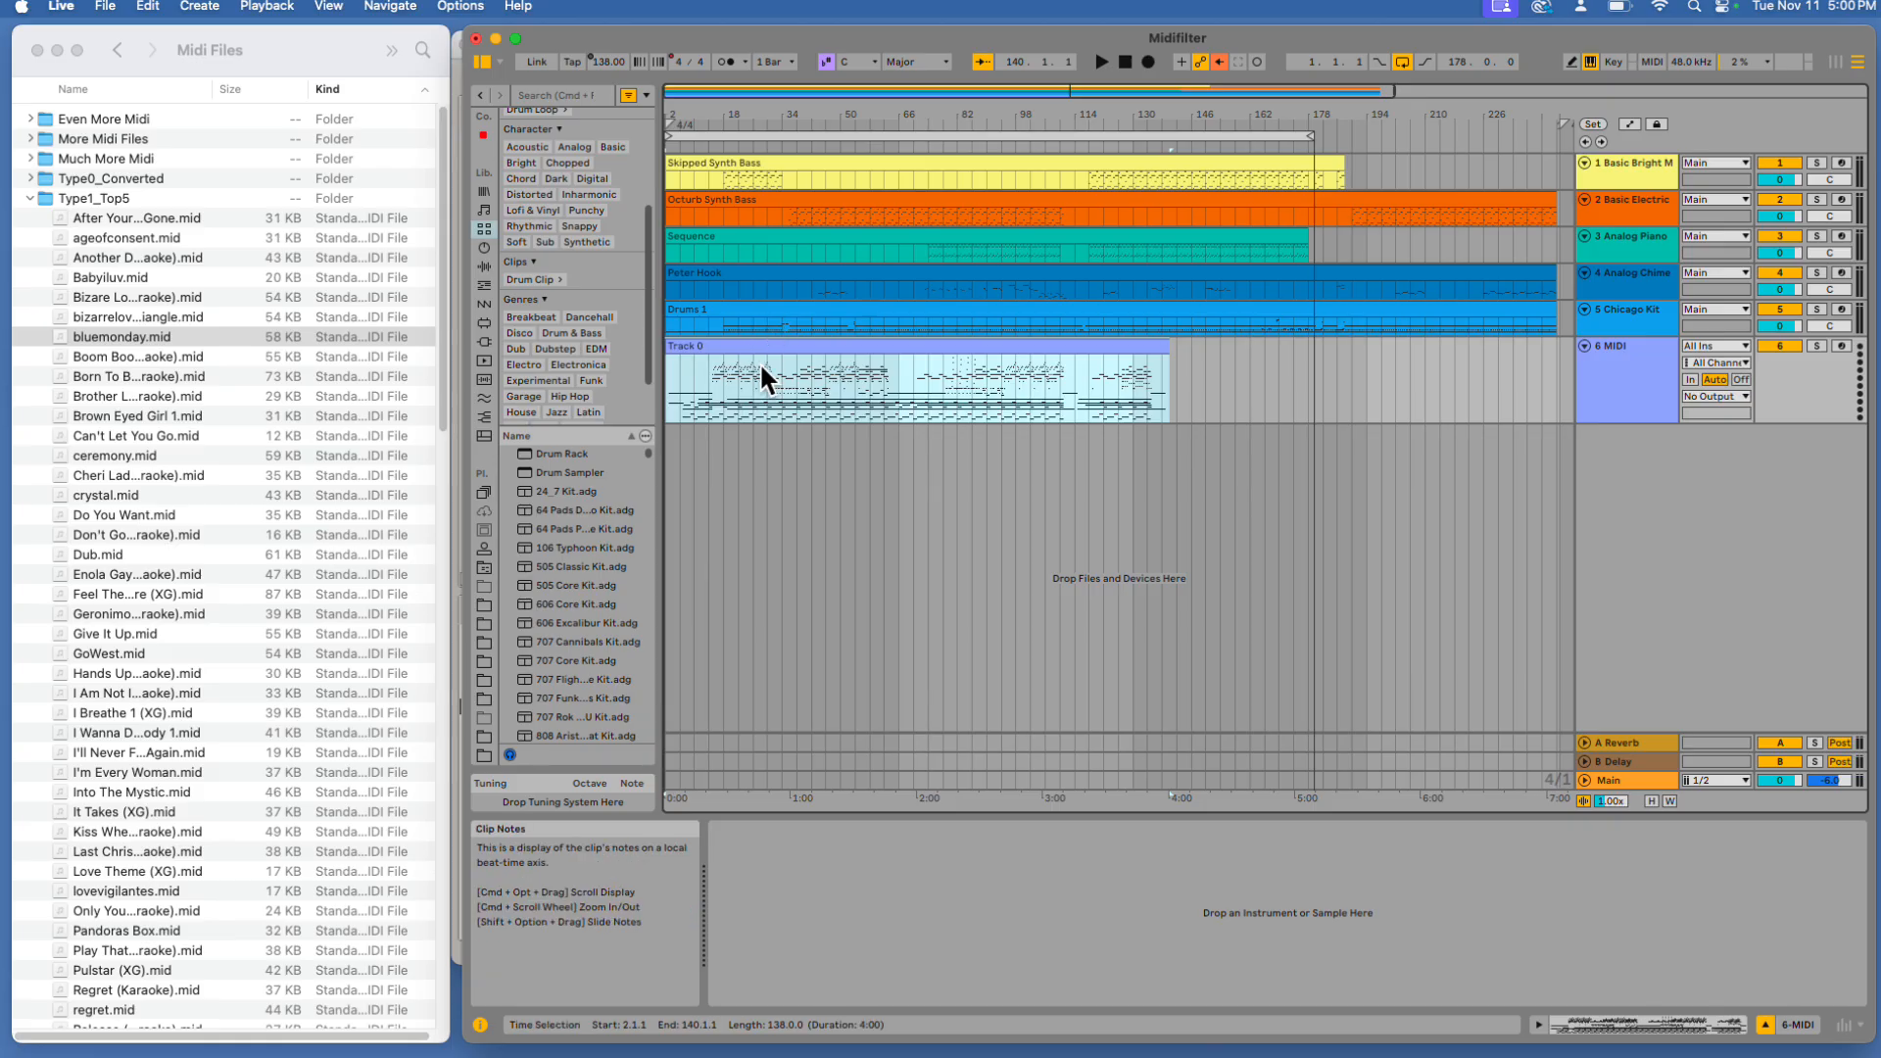
key("Delete")
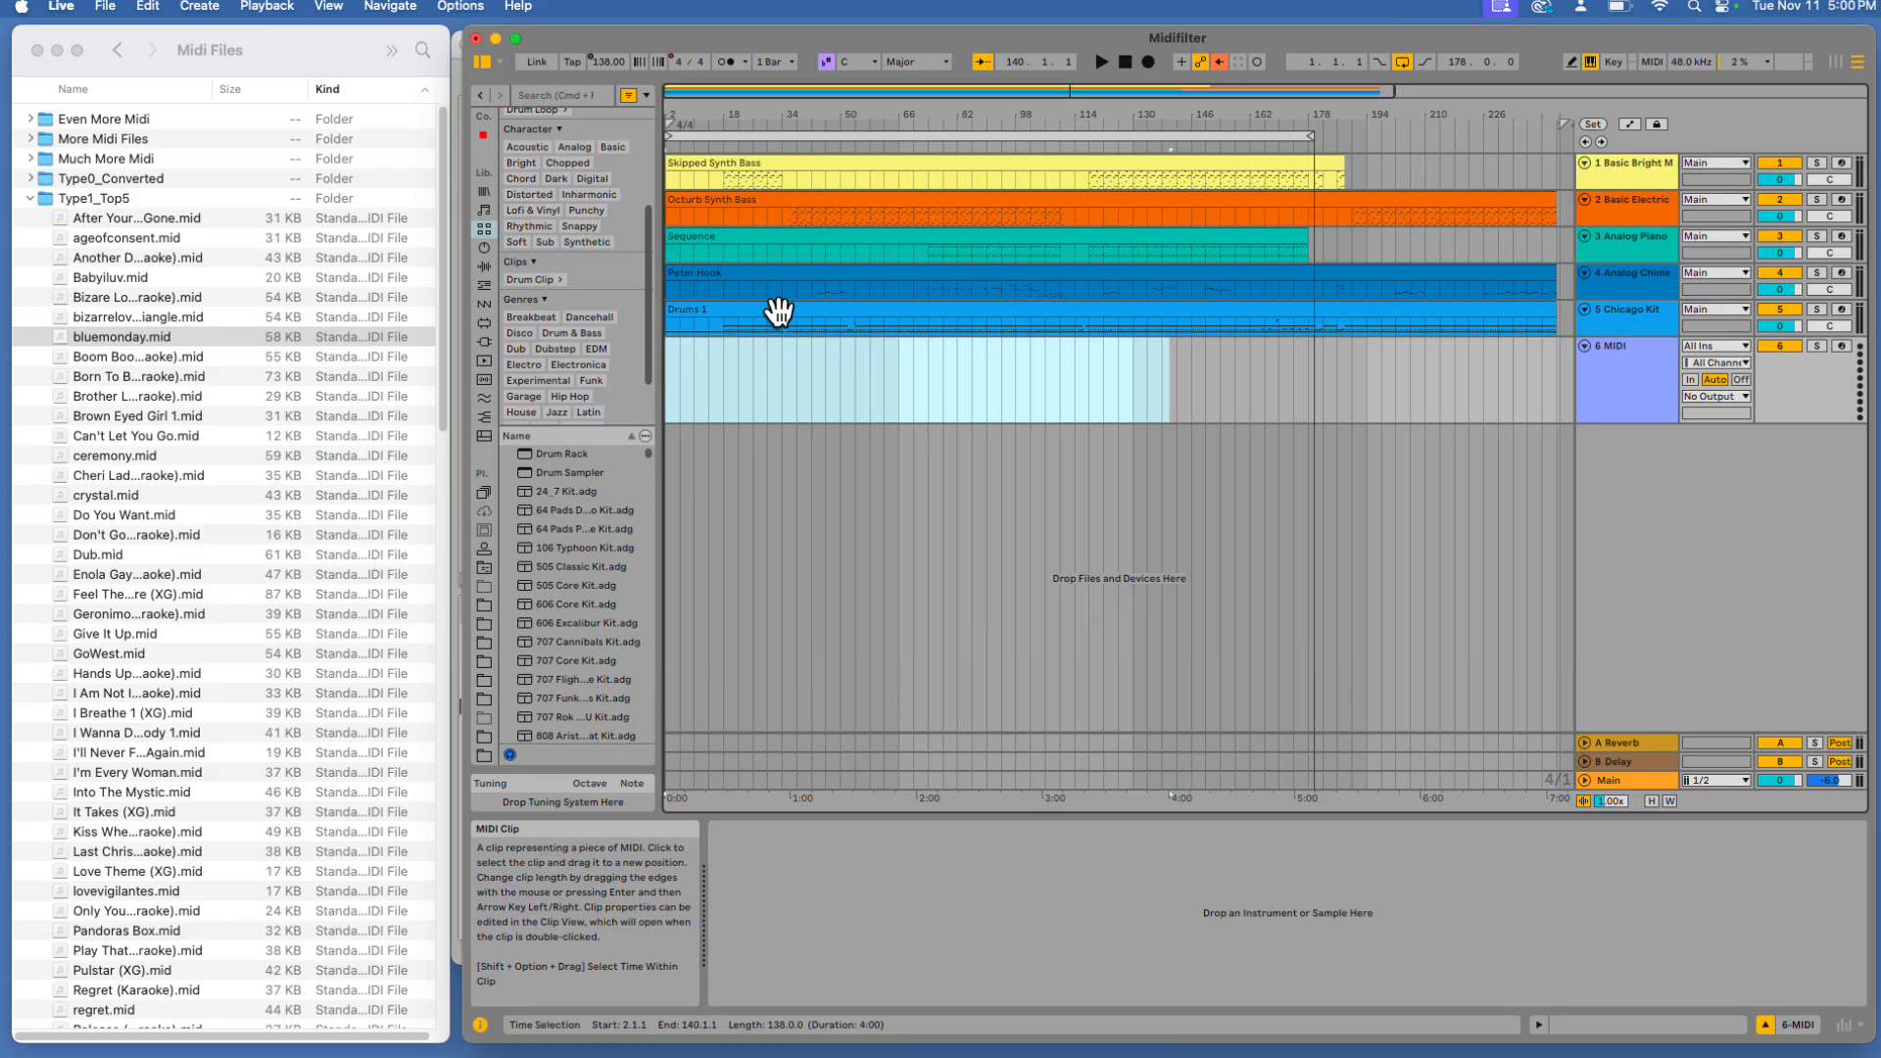
Play the arrangement while browsing the Type1_Top5 file list
left_click(1105, 43)
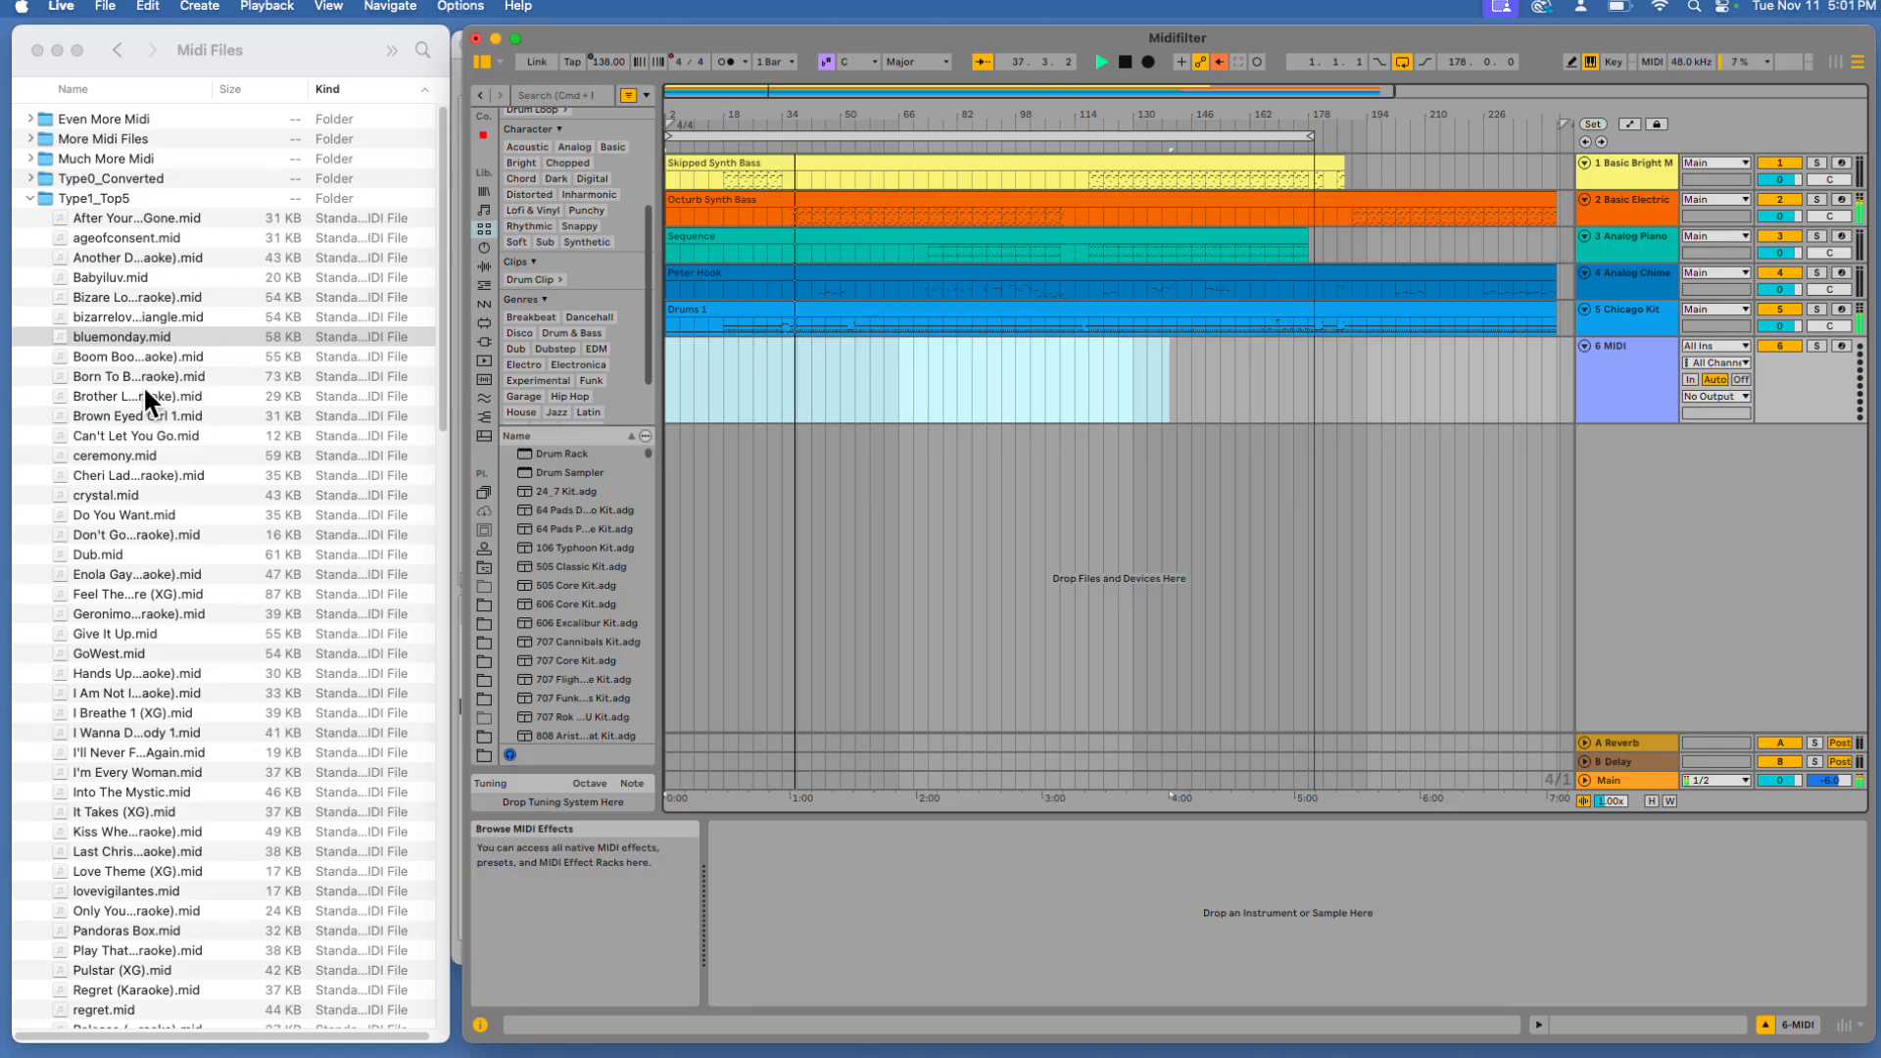
scroll(139, 651, "down", 15)
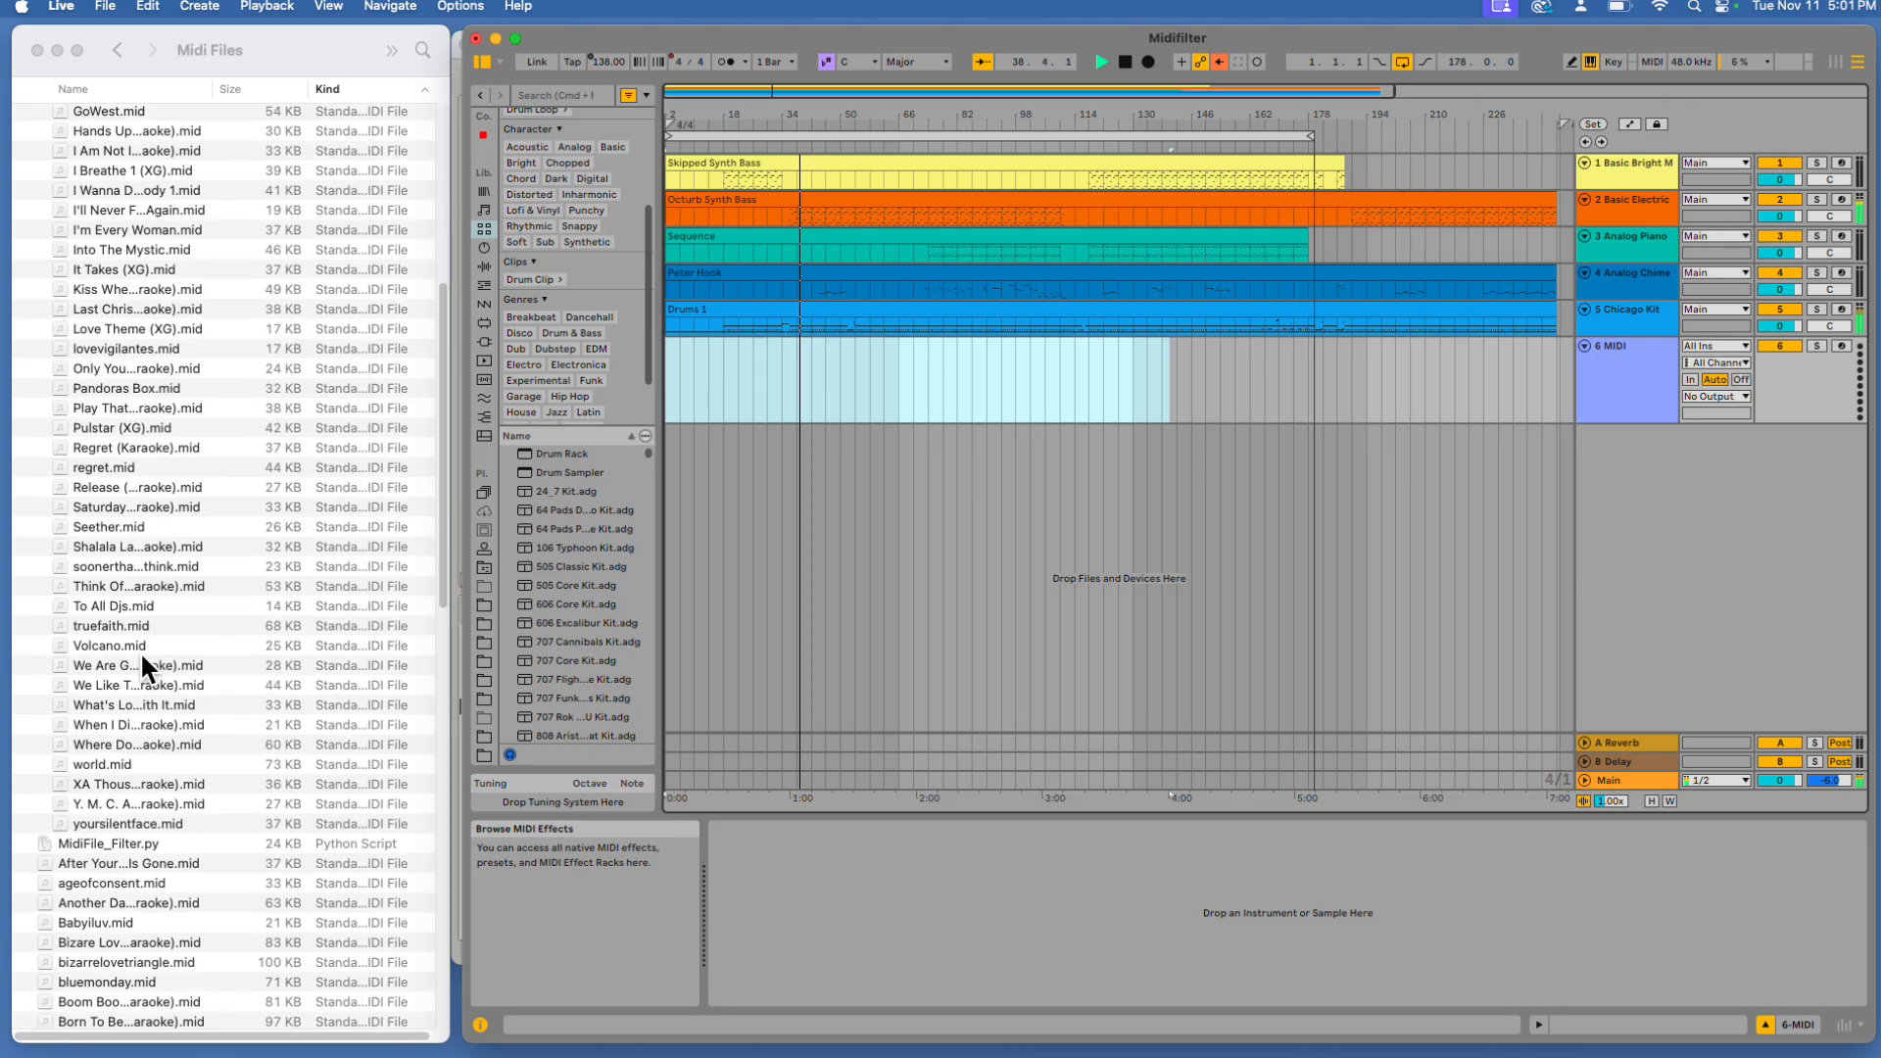
scroll(140, 651, "up", 15)
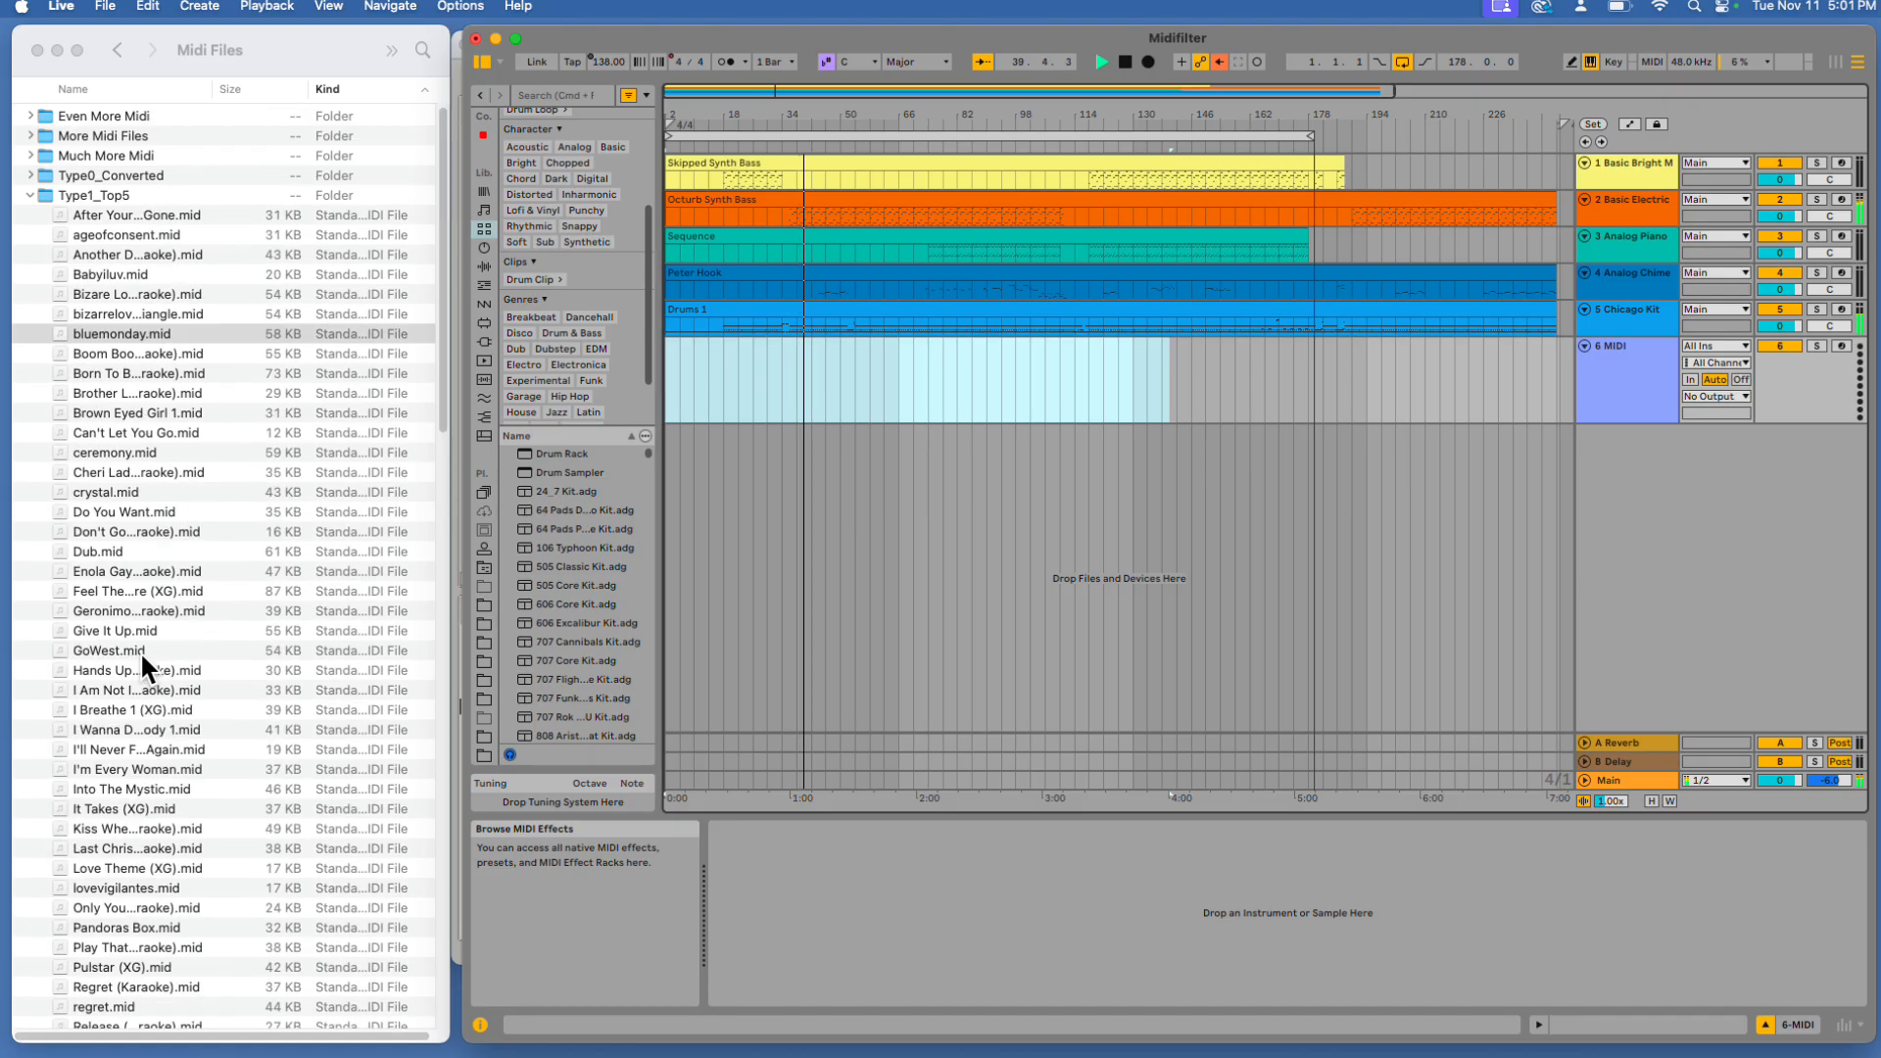
scroll(139, 651, "down", 4)
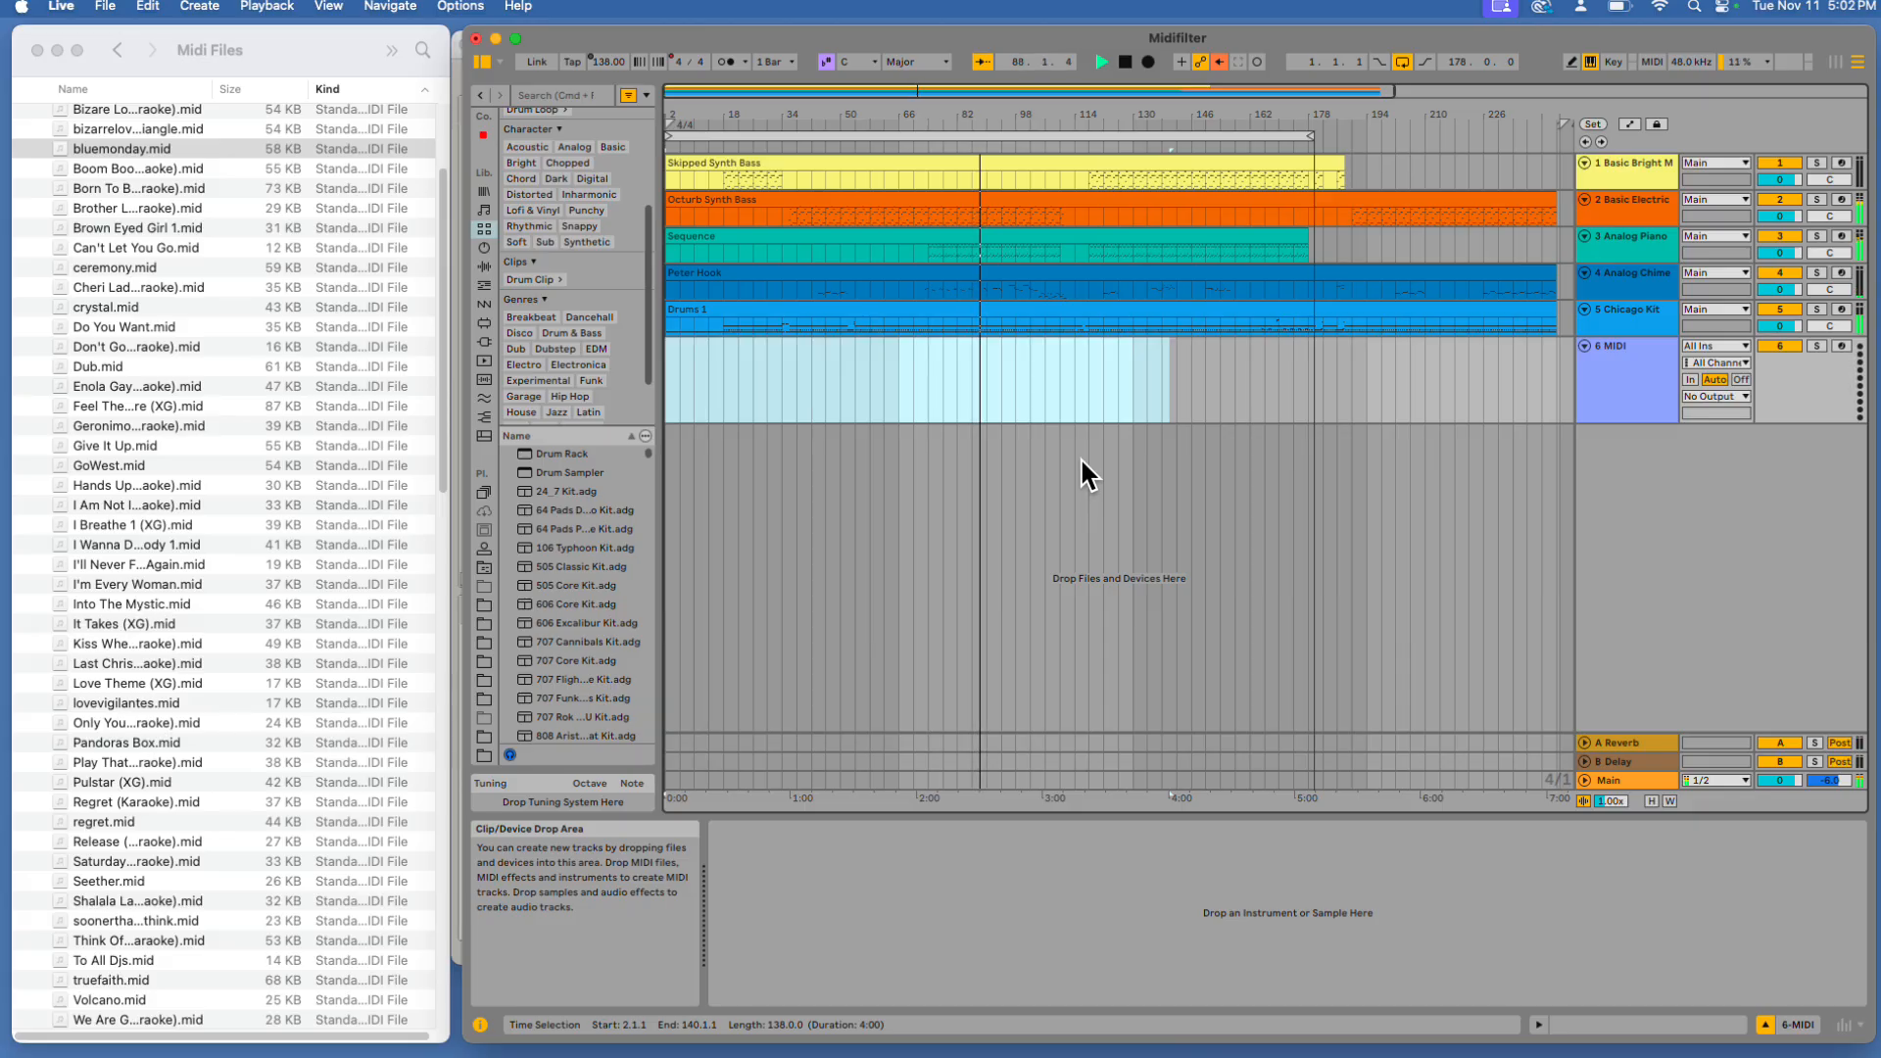
Rearrange the Live, Thonny and Finder windows on the desktop
left_click(1082, 461)
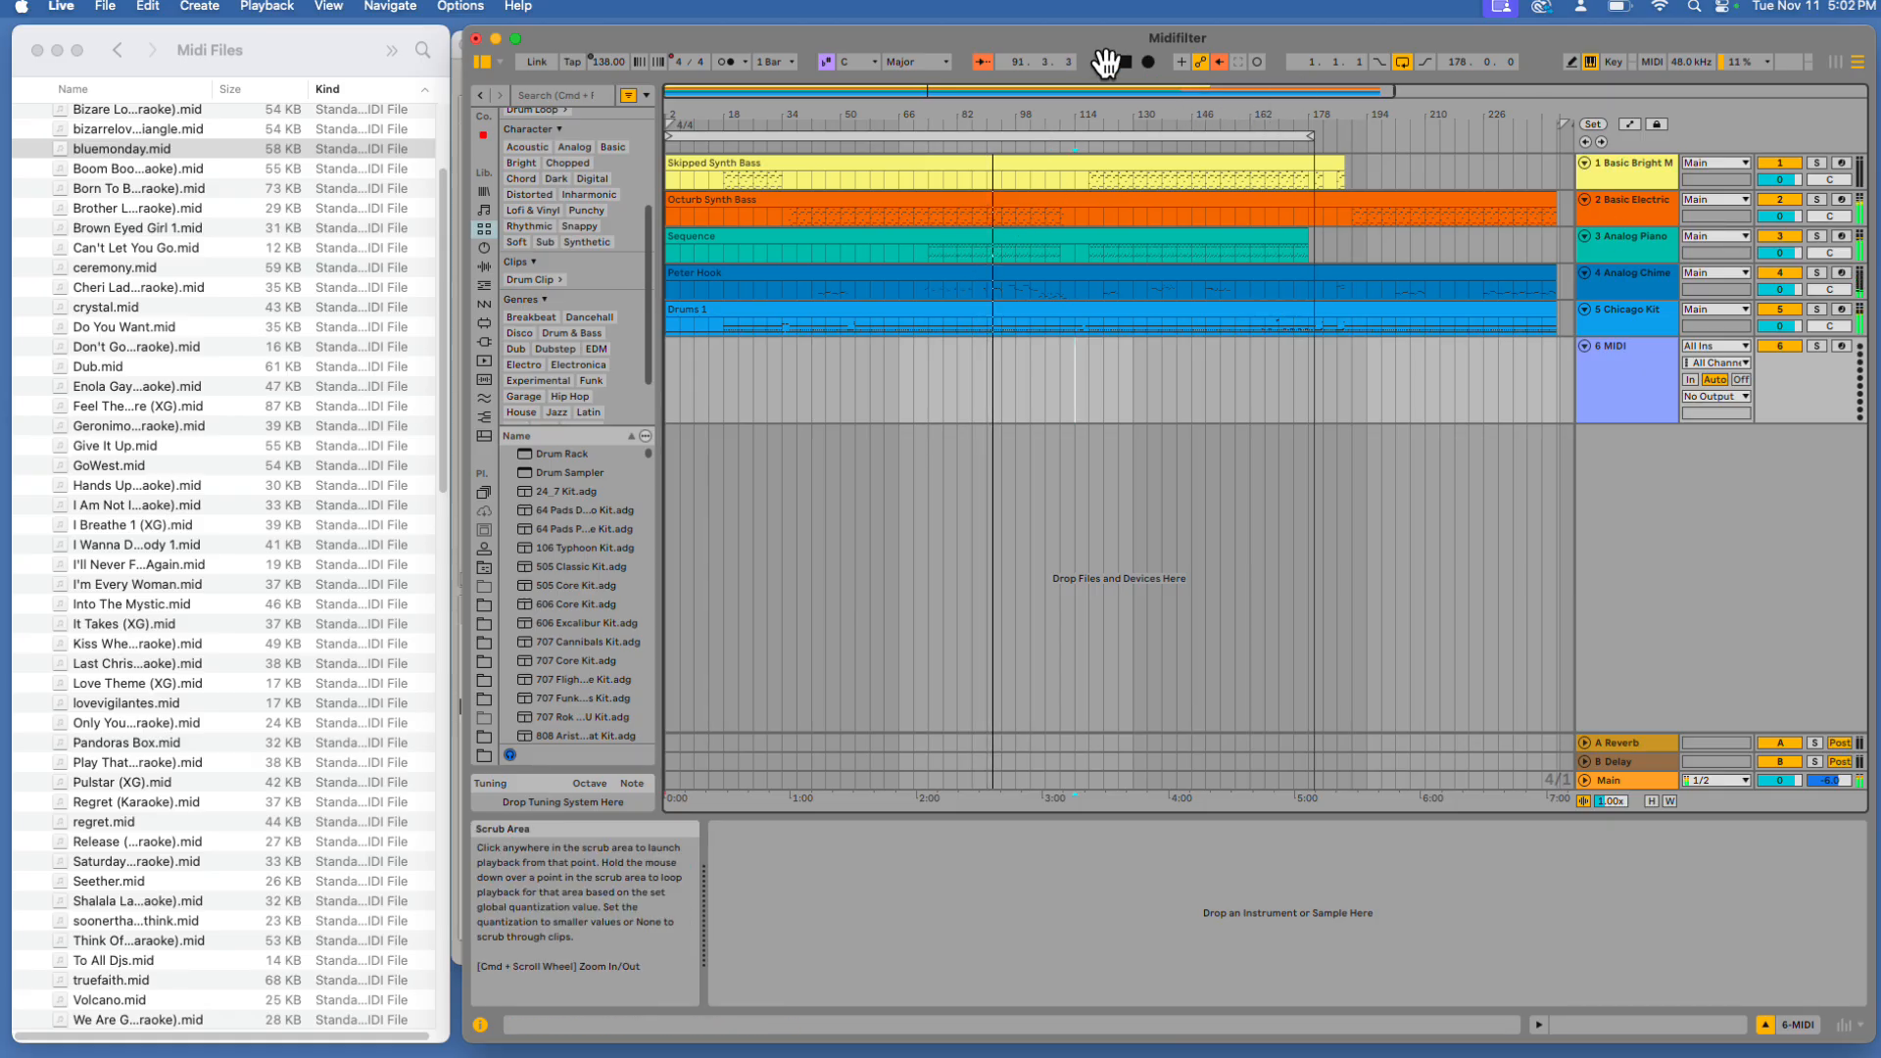
left_click_drag(952, 34, 937, 563)
left_click_drag(876, 35, 820, 688)
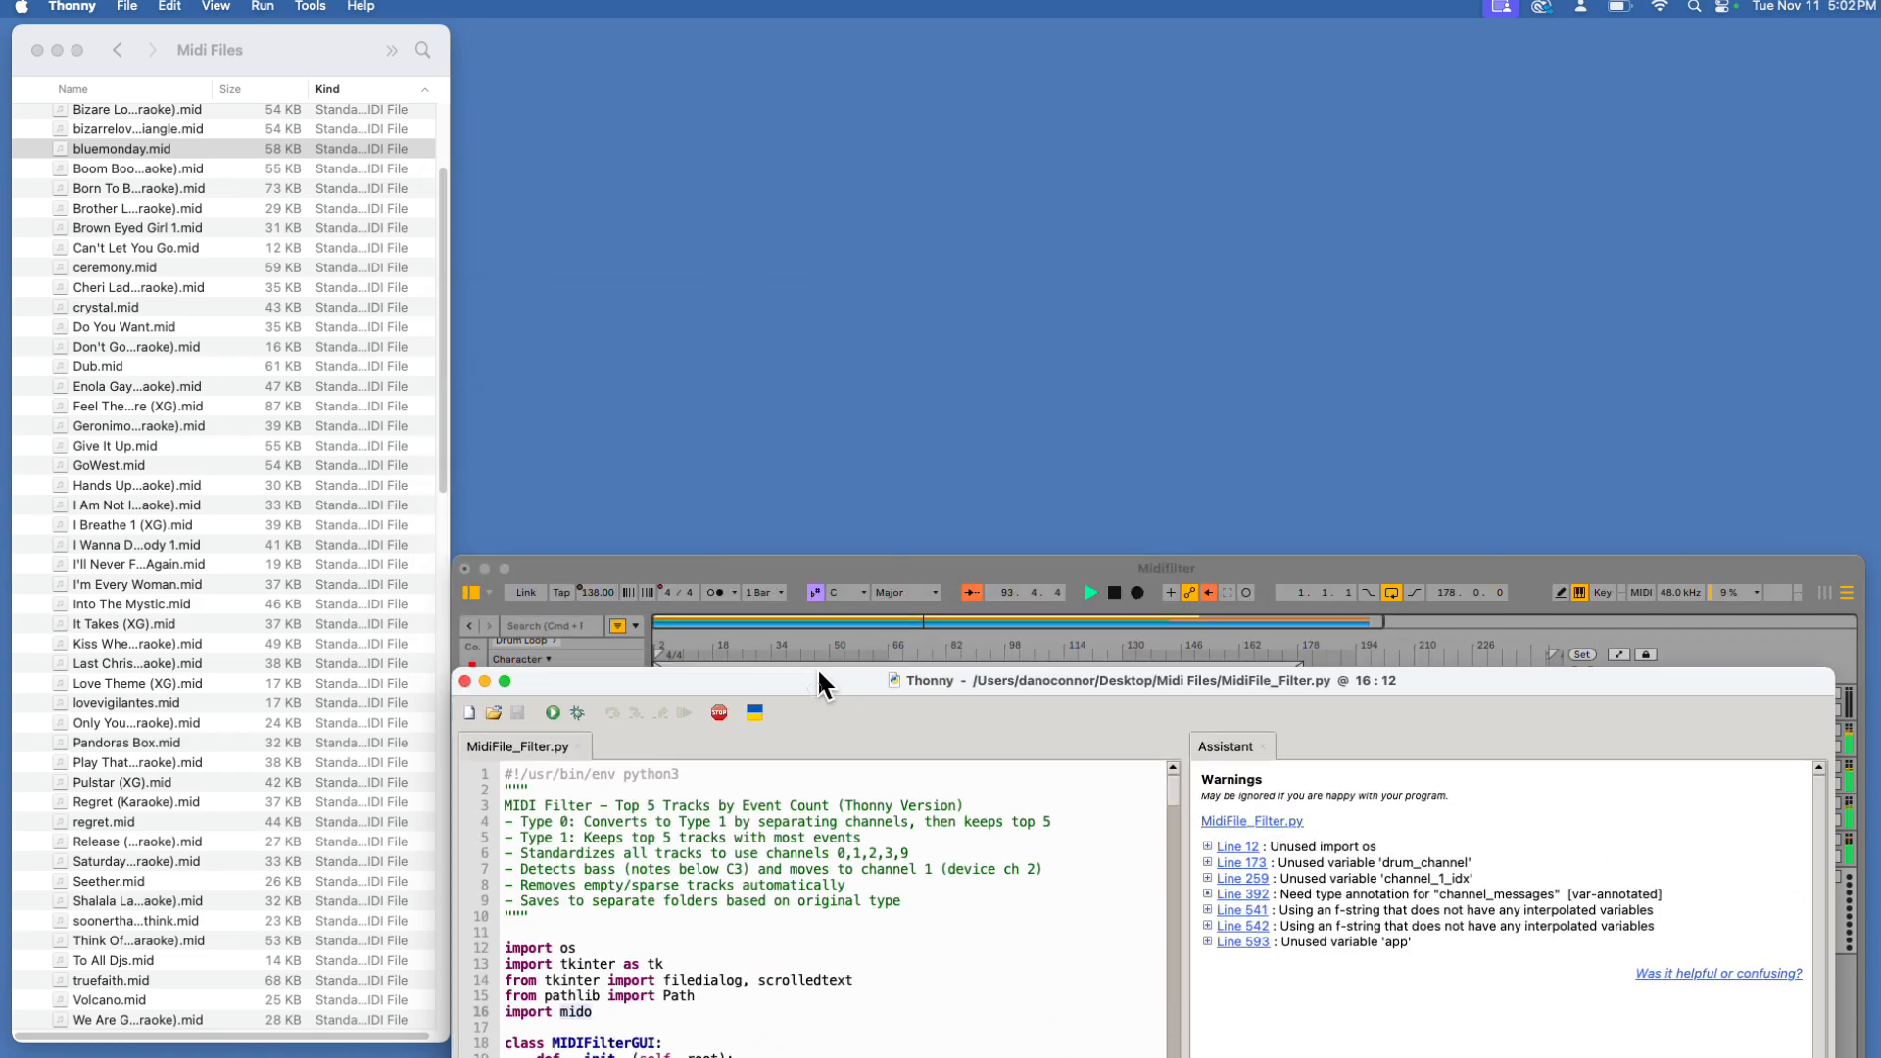
left_click(1426, 566)
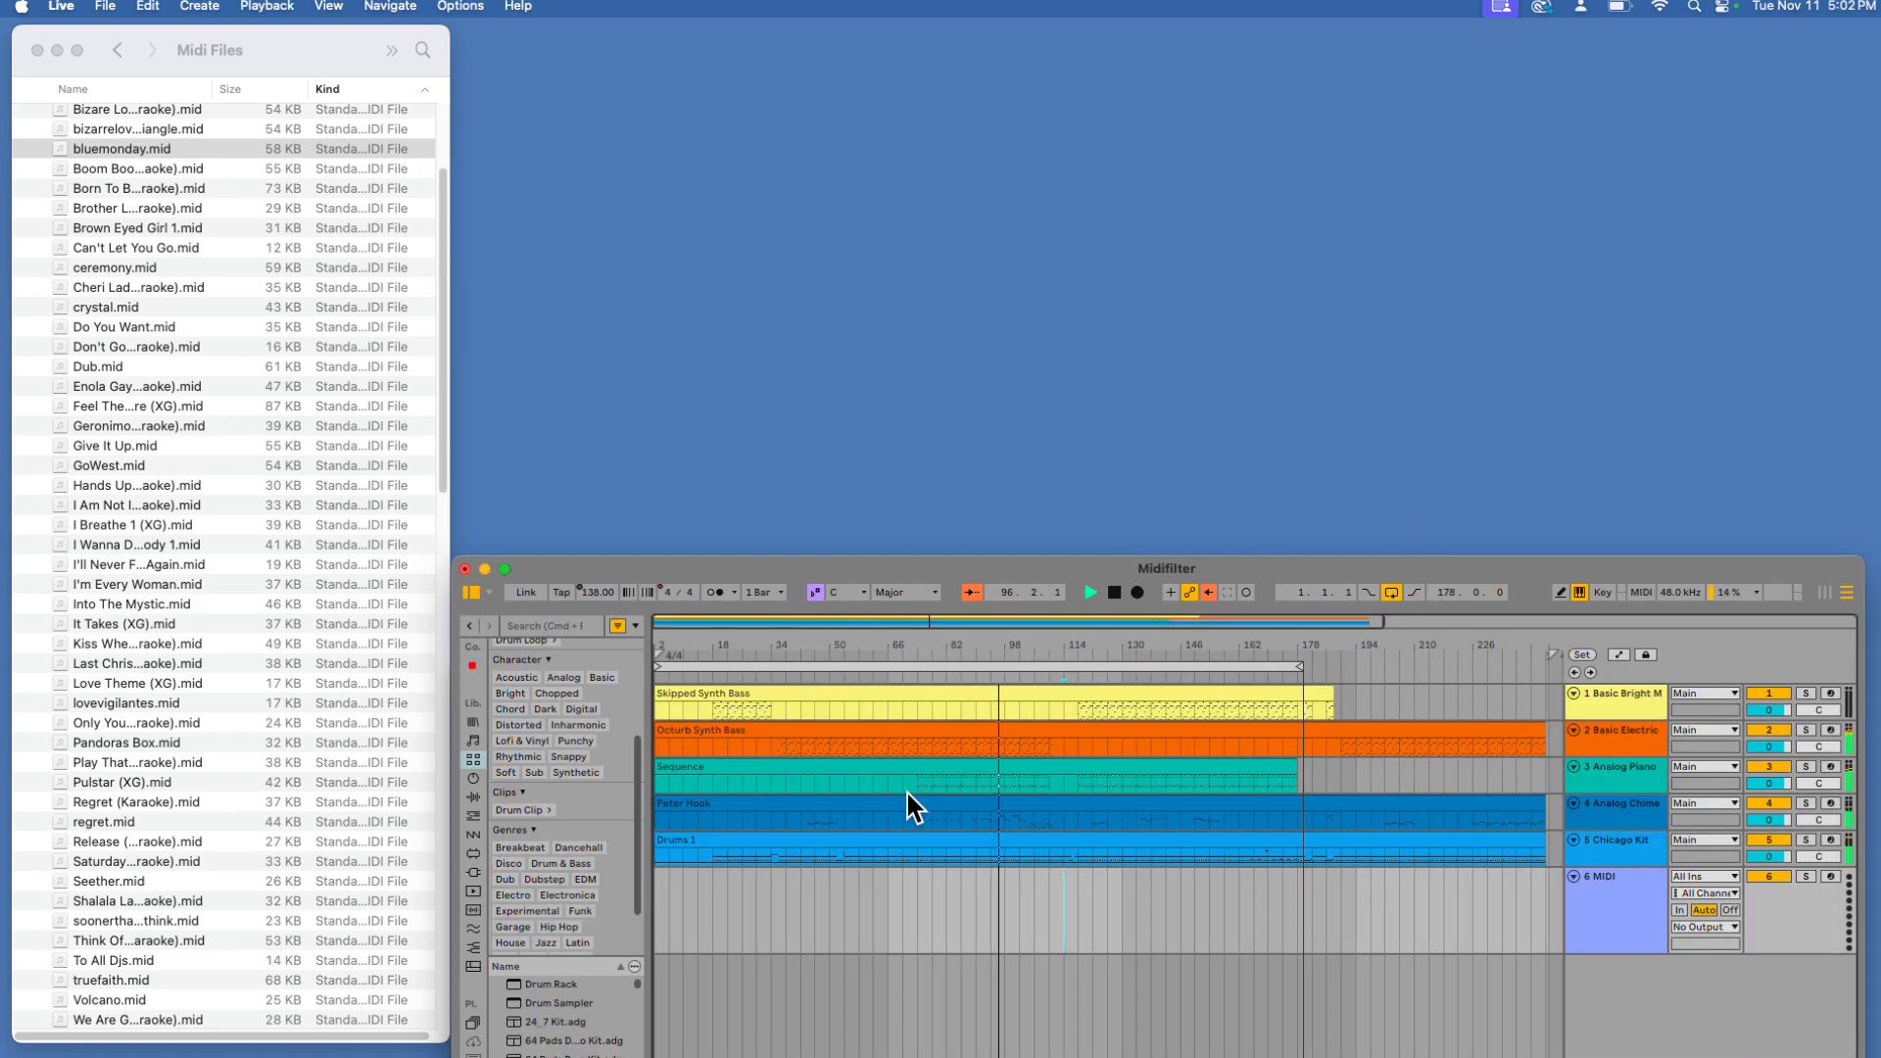
left_click(927, 589)
left_click(612, 214)
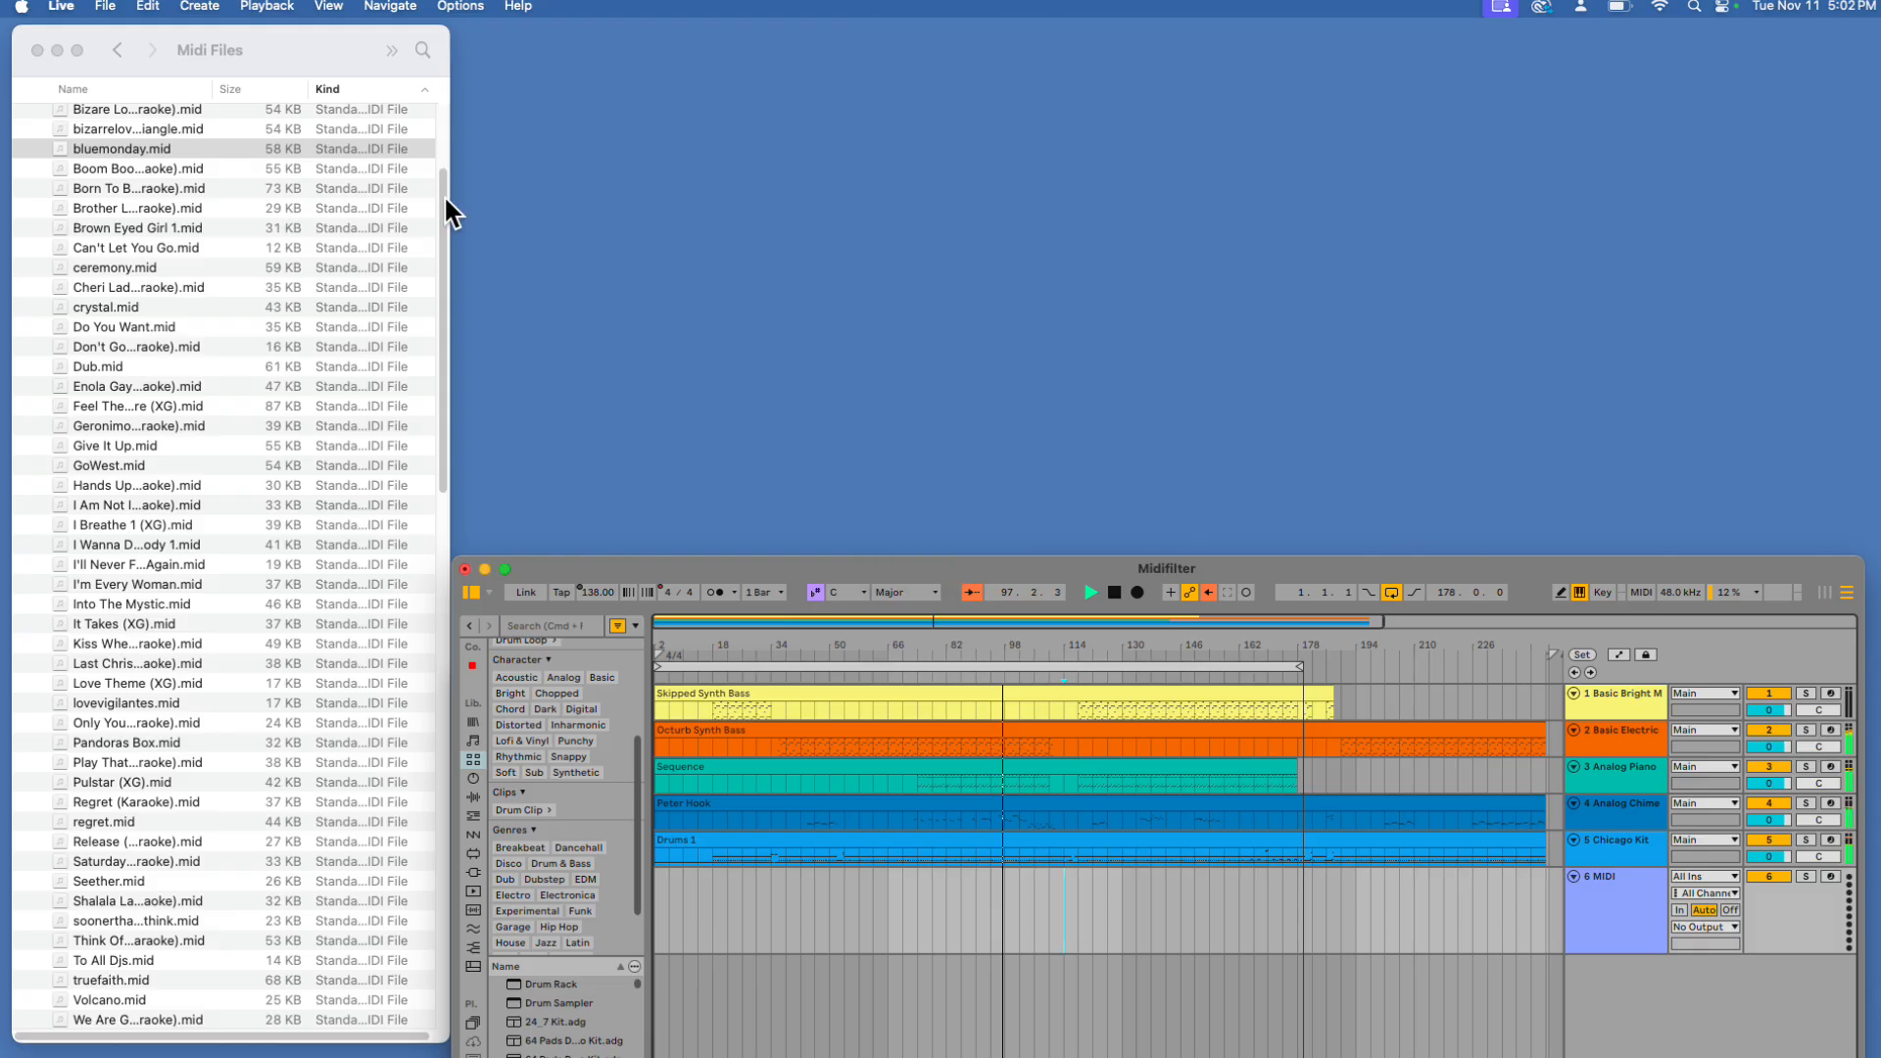
left_click(180, 27)
left_click_drag(274, 25, 265, 145)
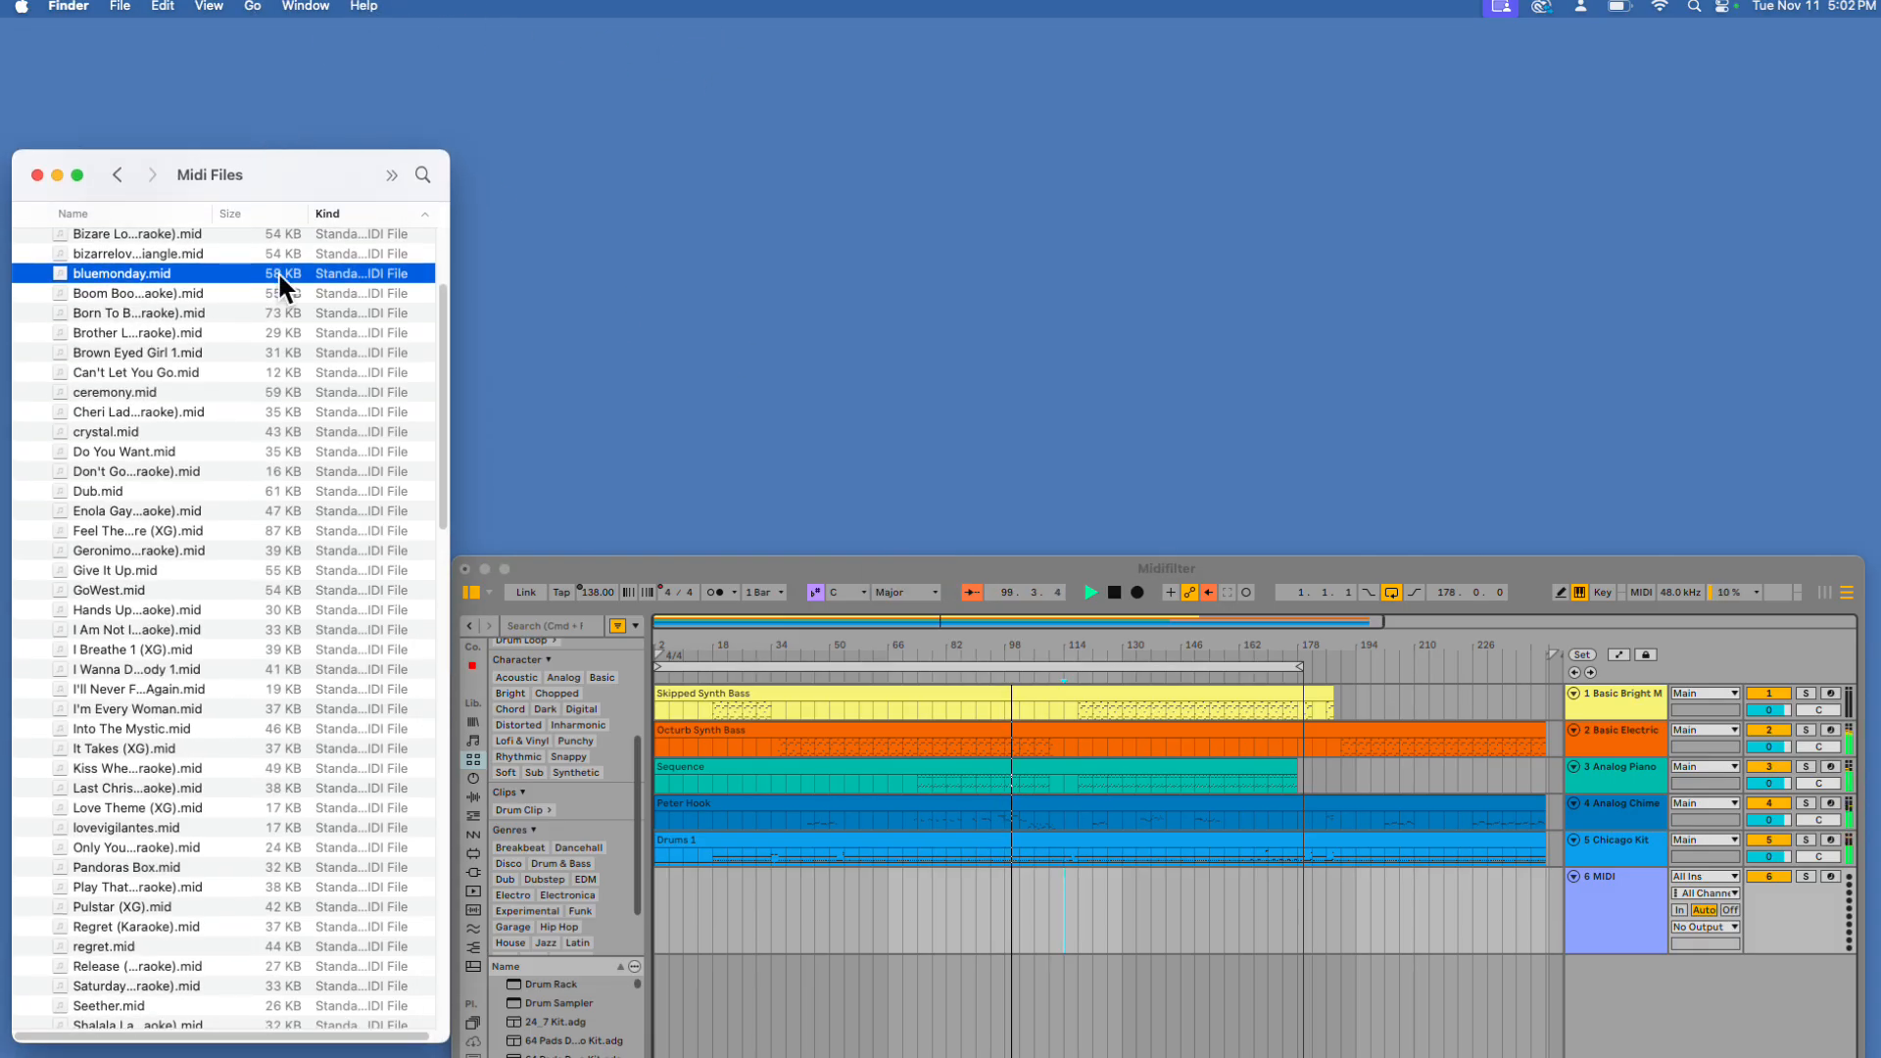
left_click_drag(991, 23, 695, 10)
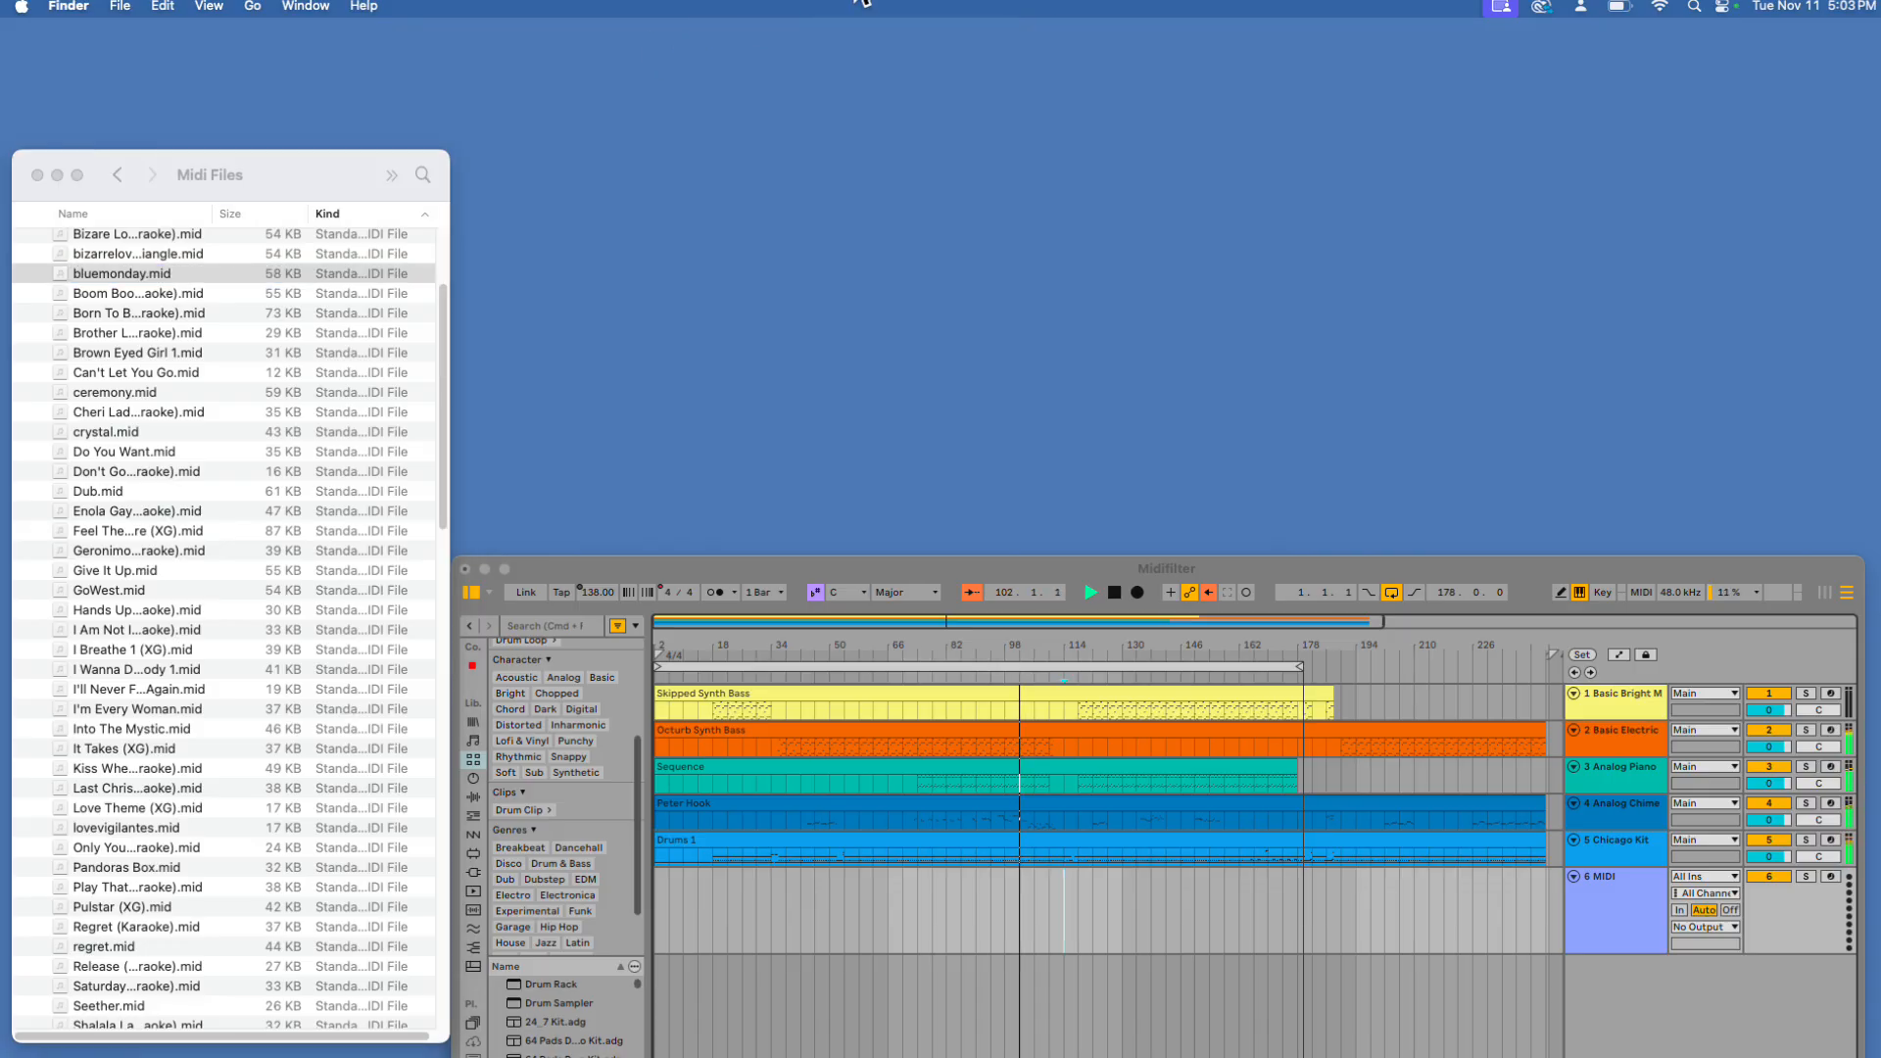